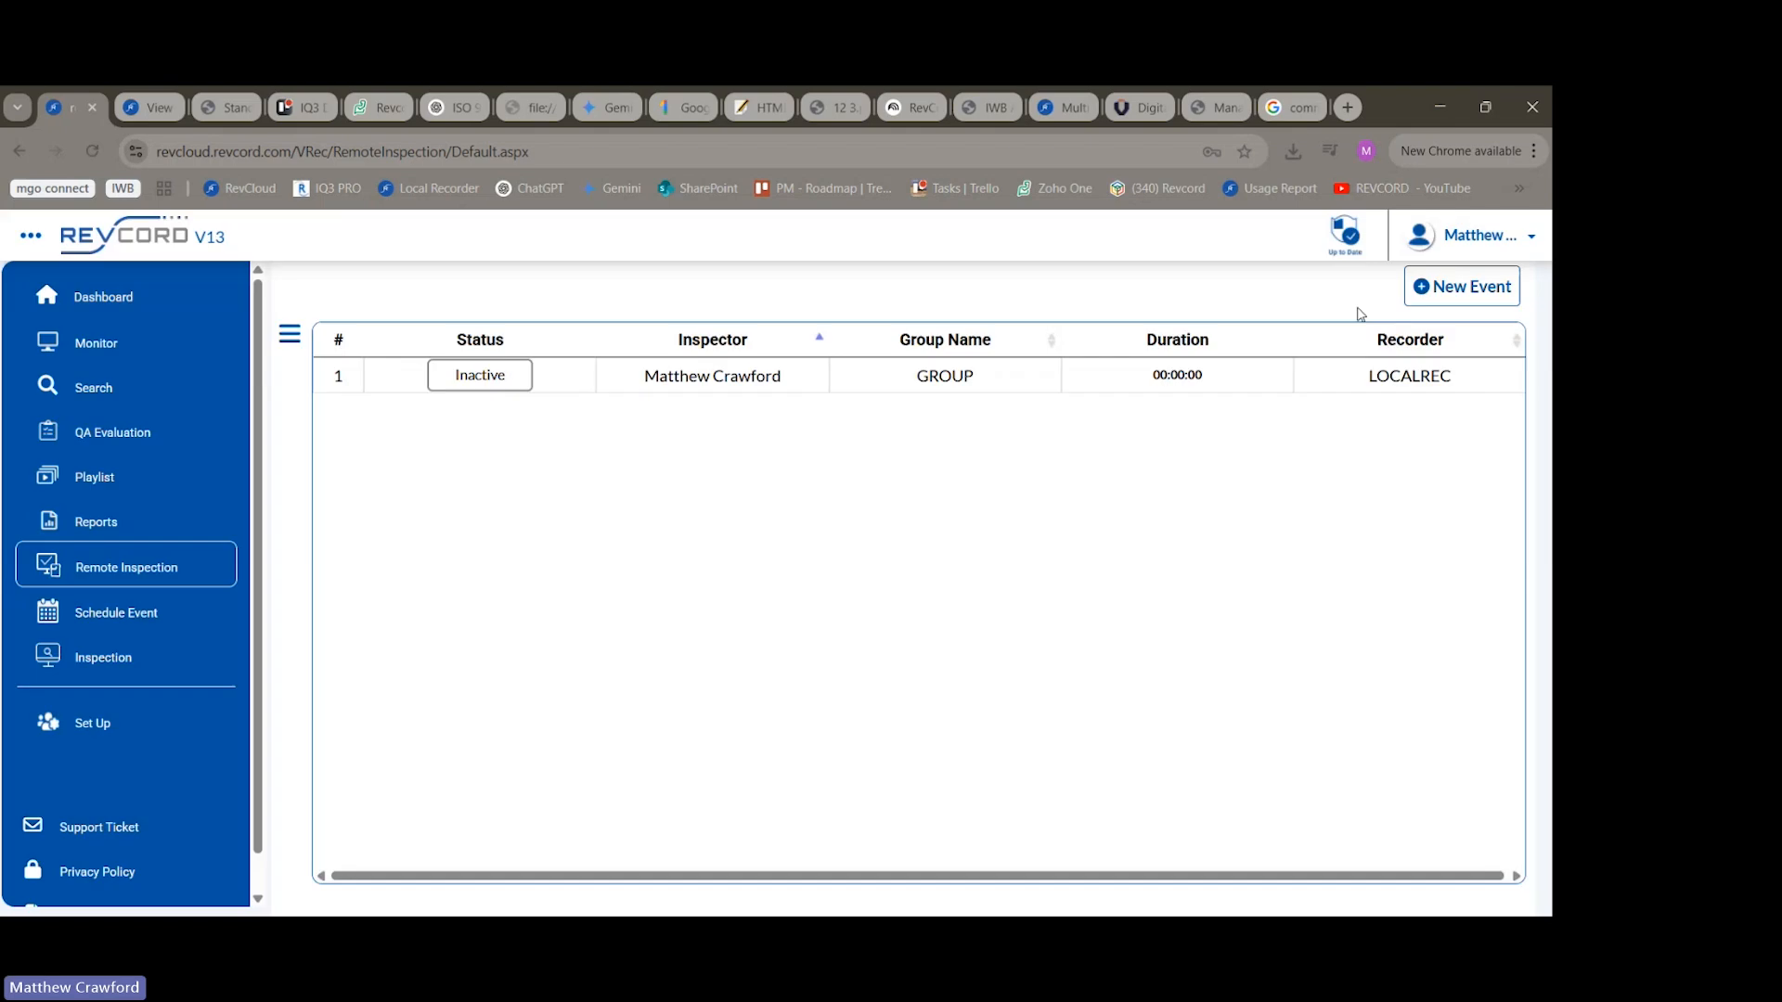
Start a new event named "RVI Demo" with the BCIC CBC inspection template and enter the end user's mobile number.
click(1440, 295)
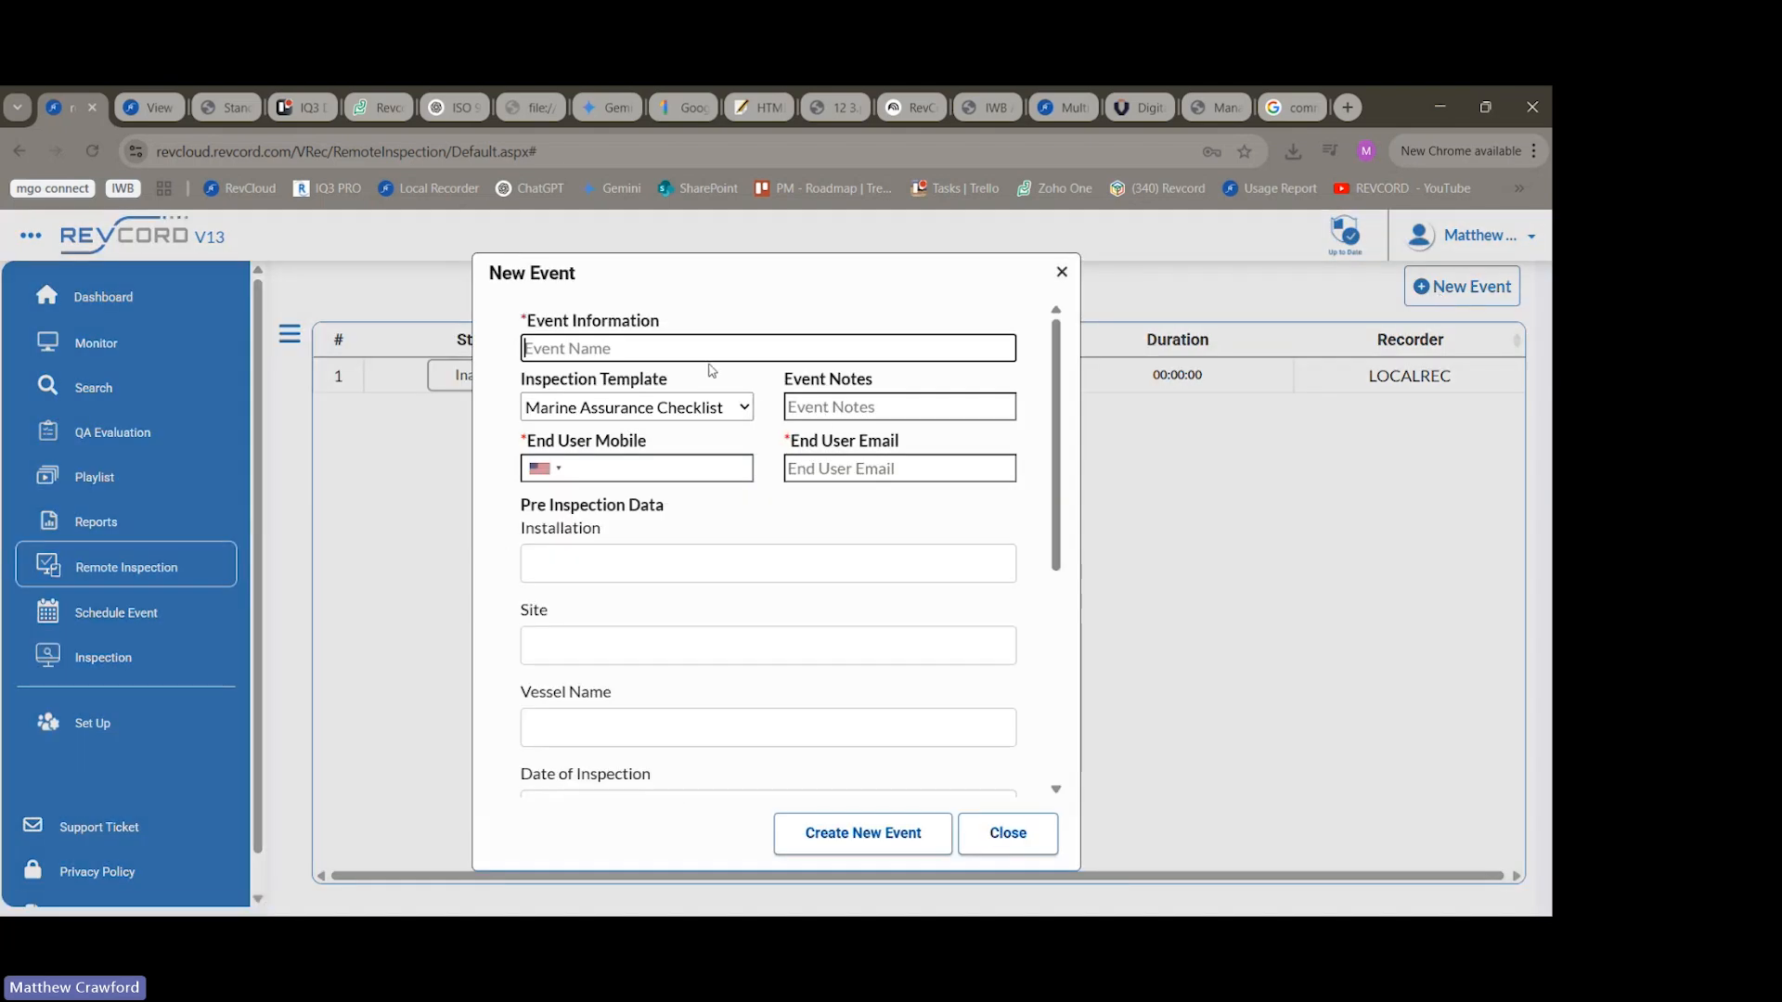
text(RVI Demo)
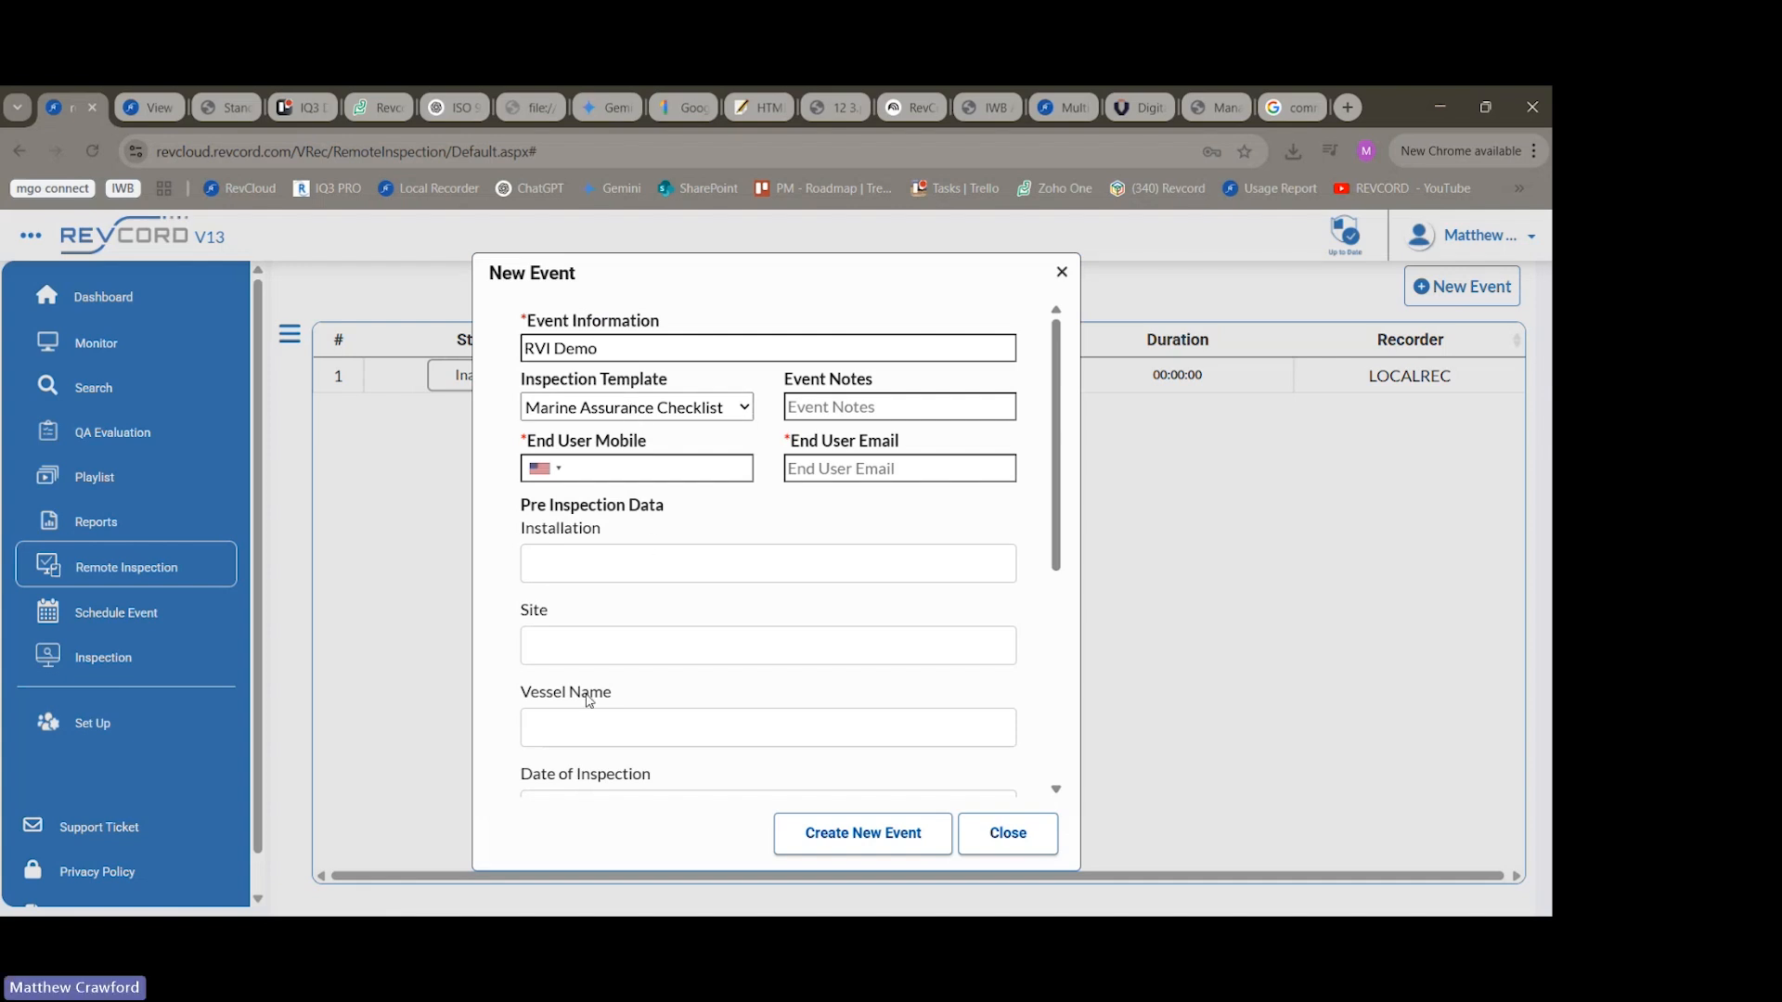
click(559, 649)
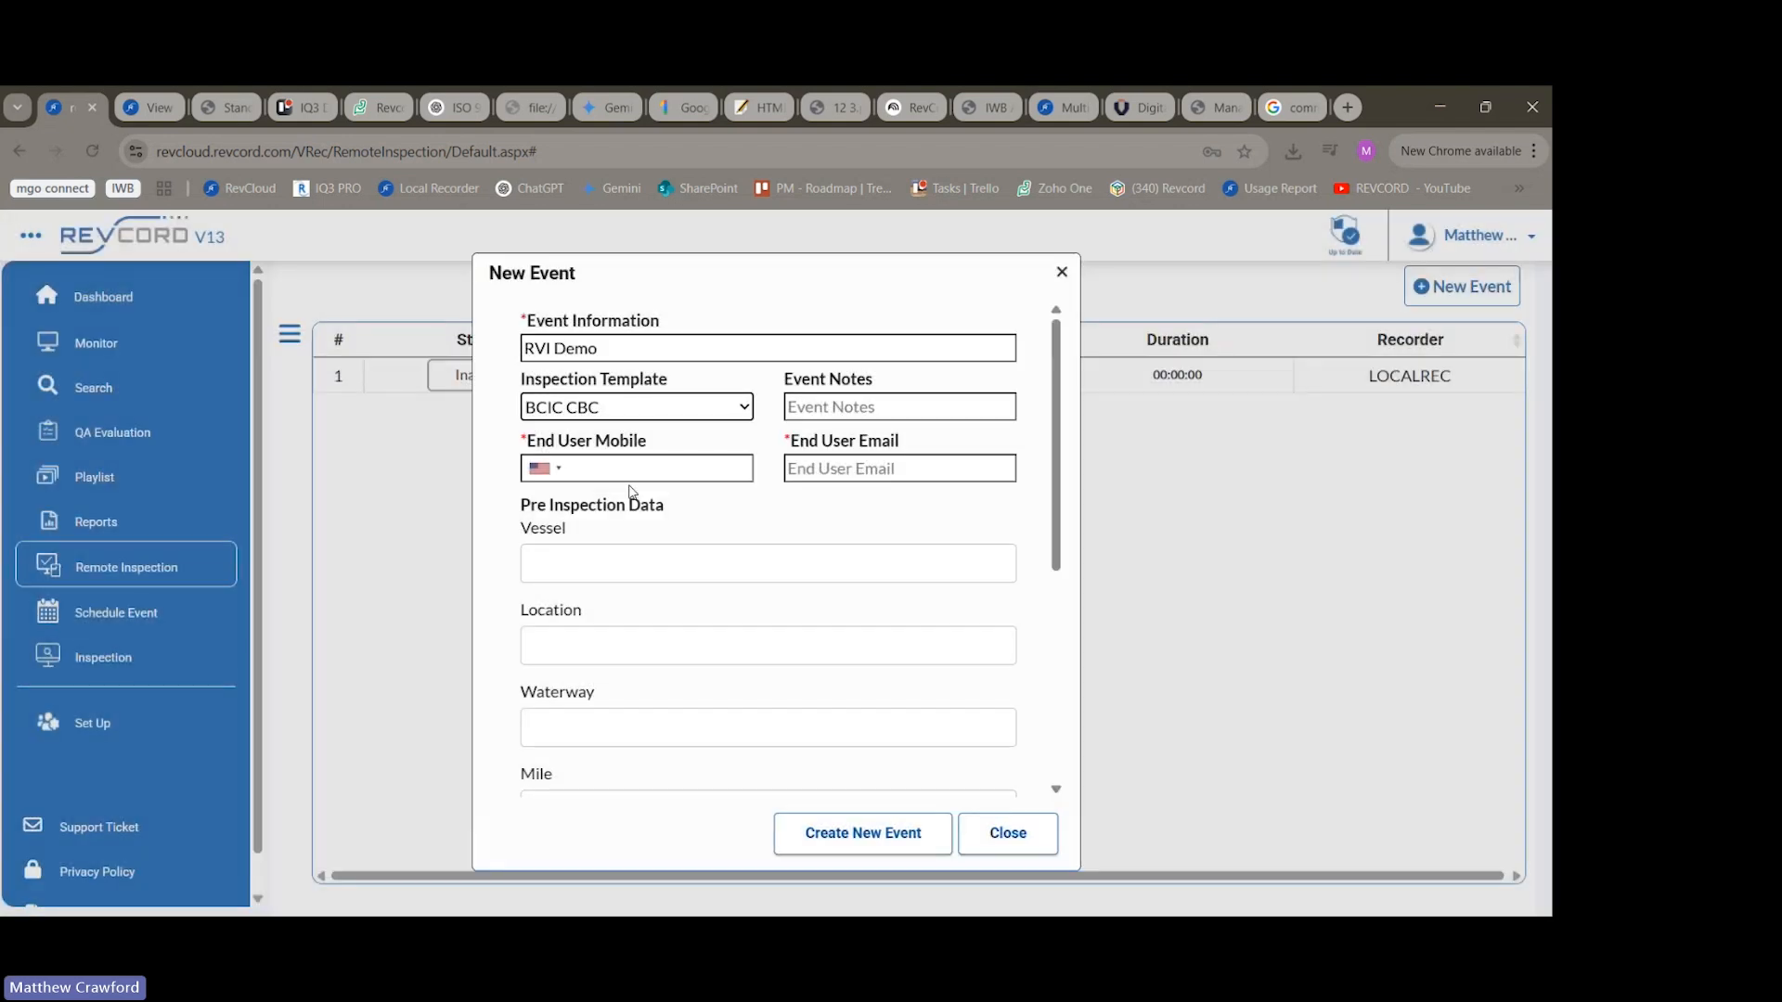
click(599, 471)
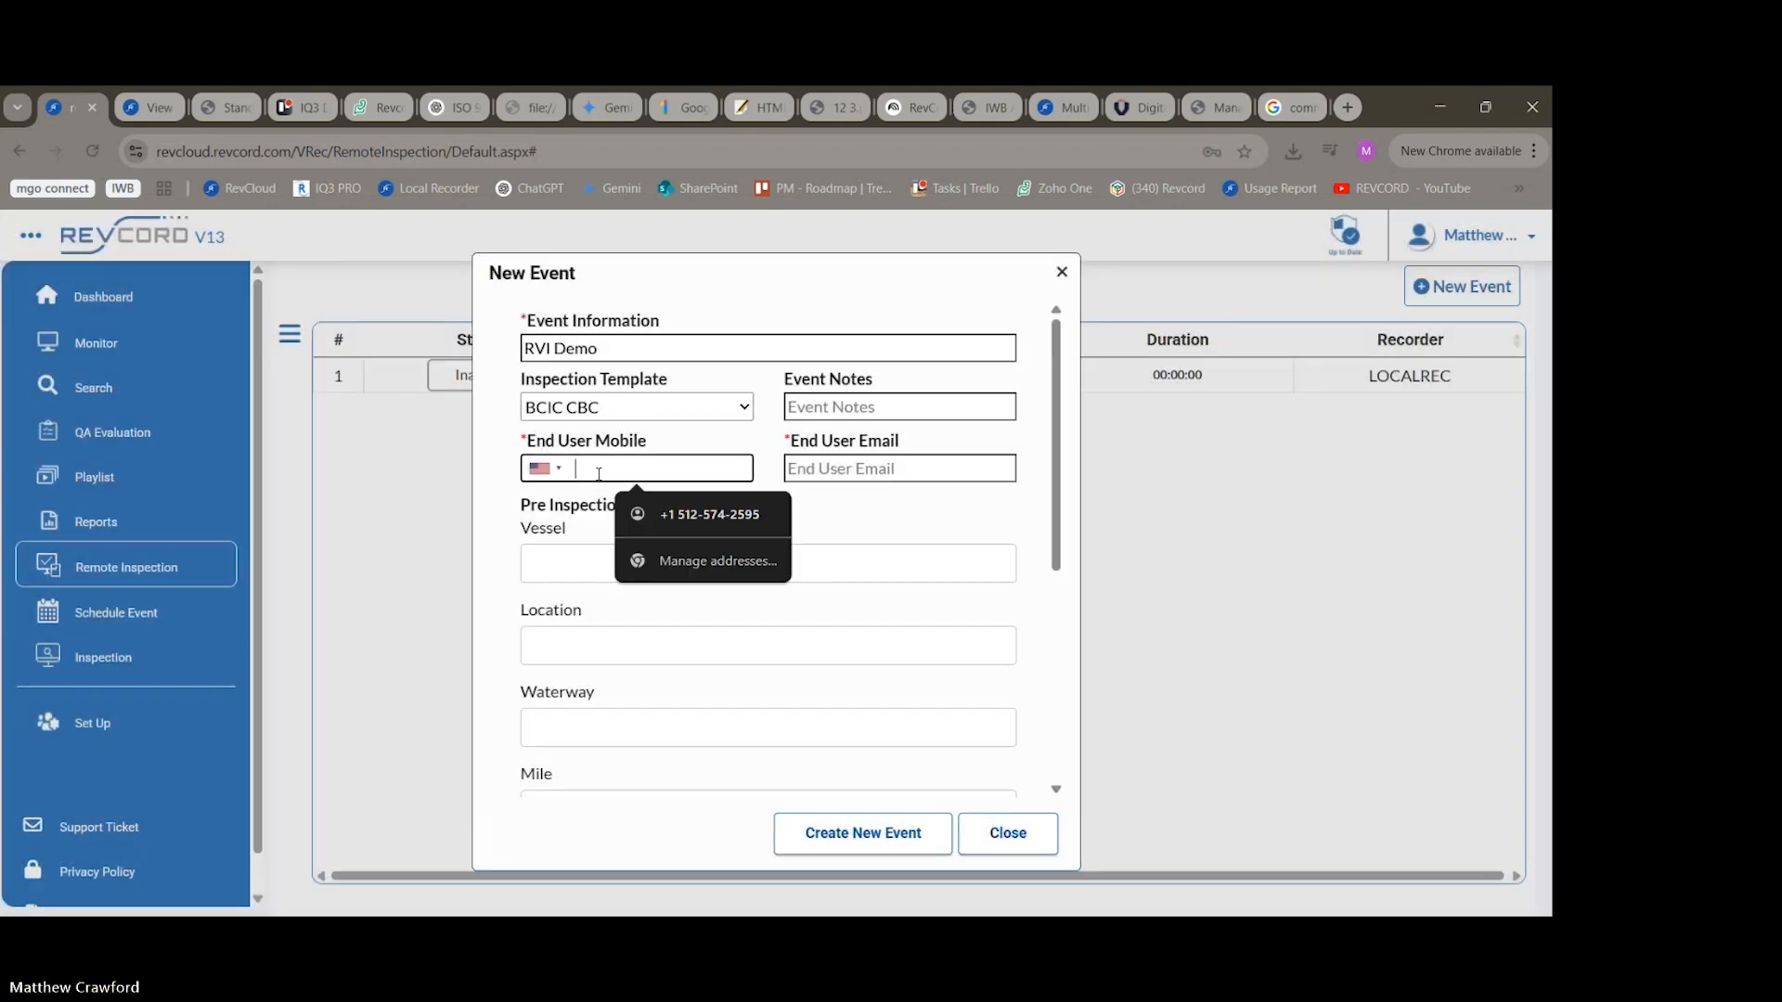
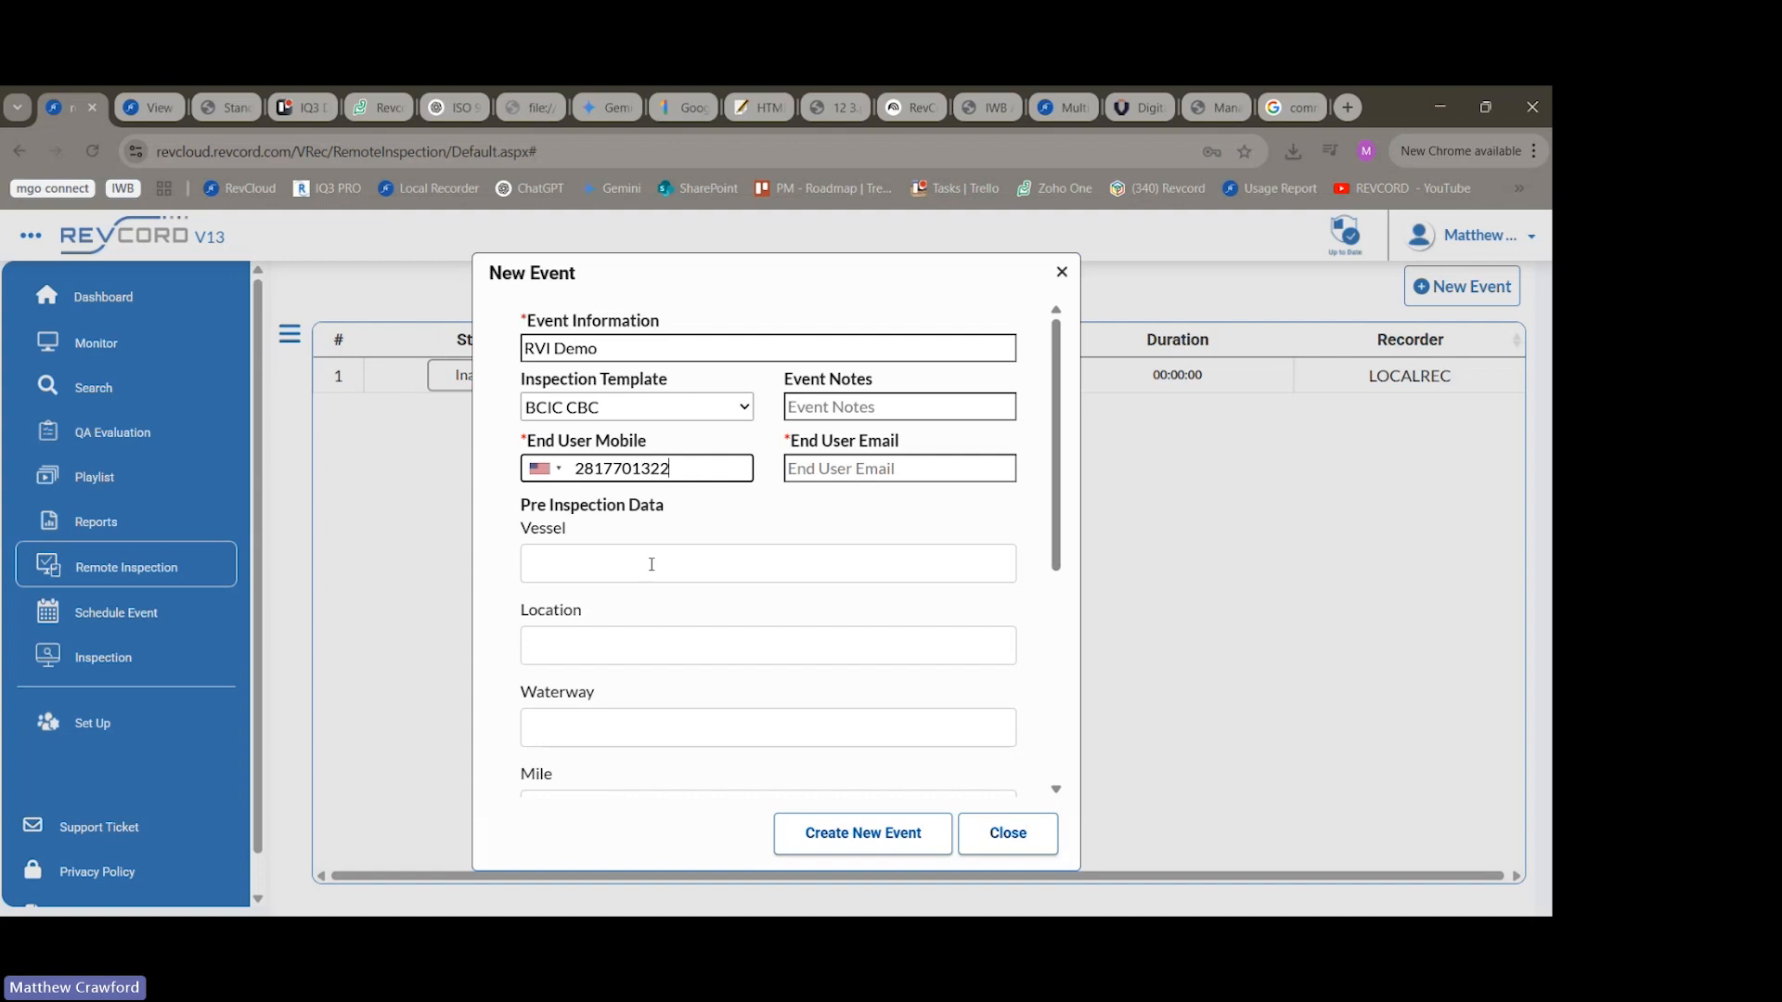
Fill in the pre-inspection data with vessel "REV BRG2" and location "TX", and create the event.
click(652, 564)
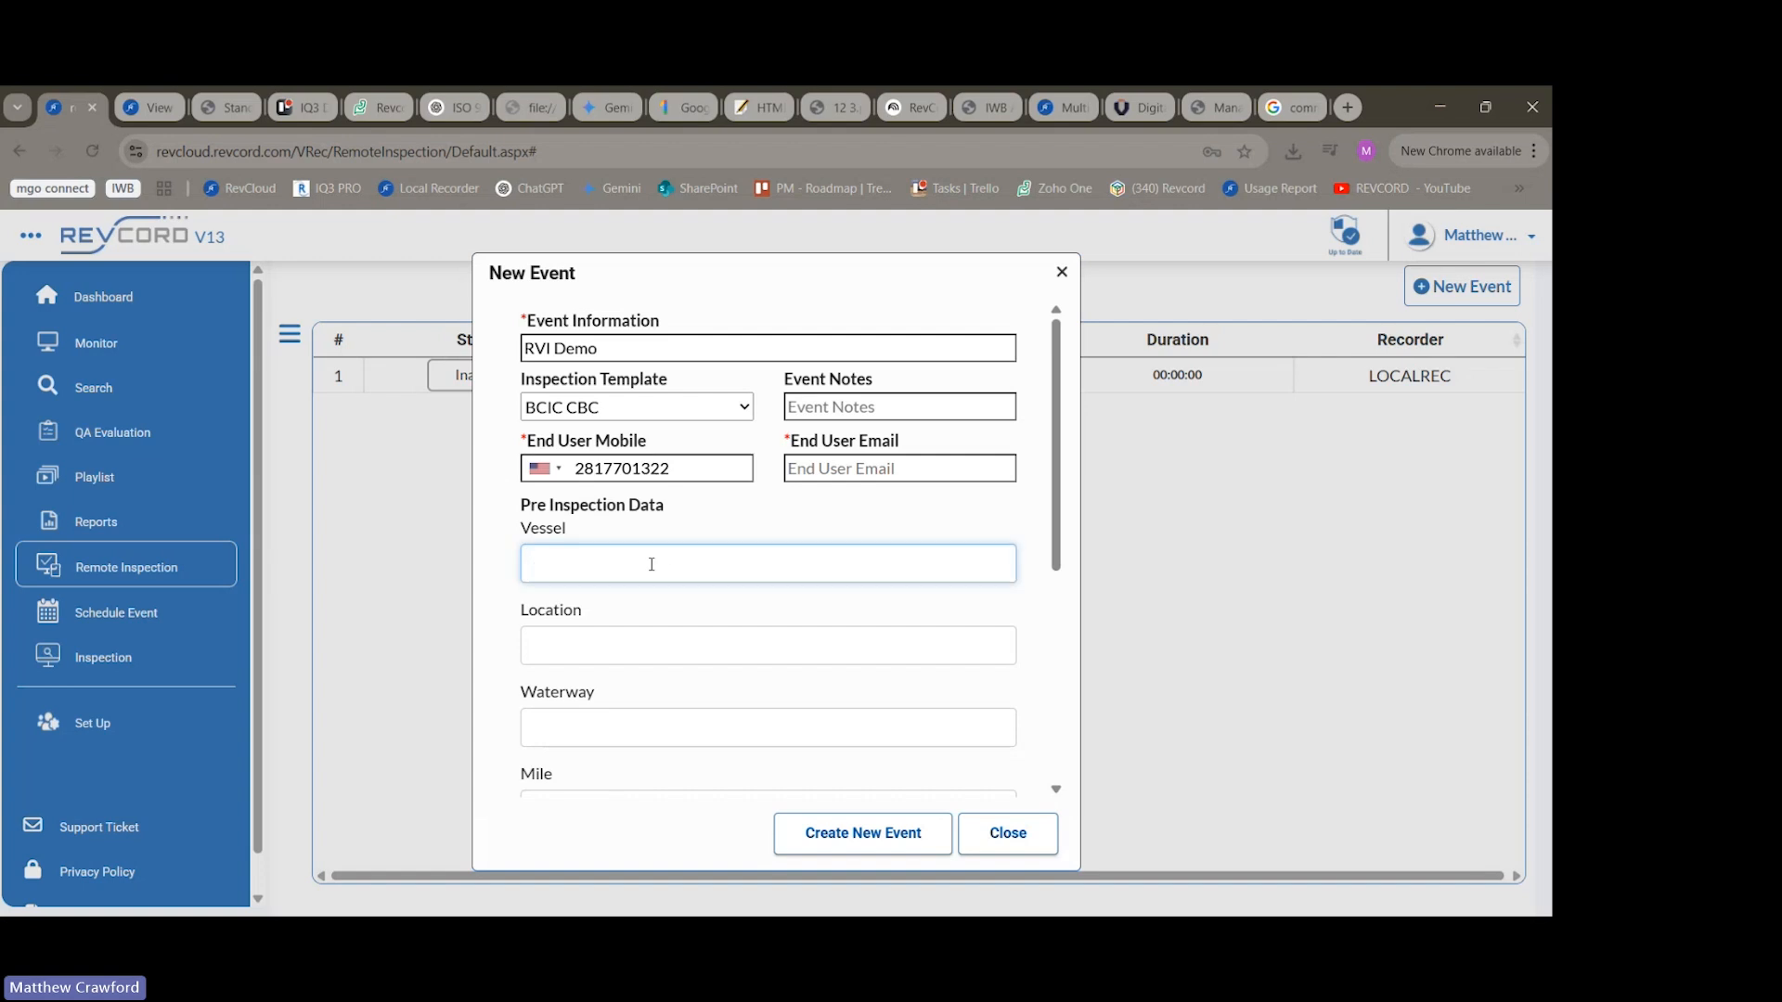
text(REV BRG2)
scroll(652, 565, down, 2)
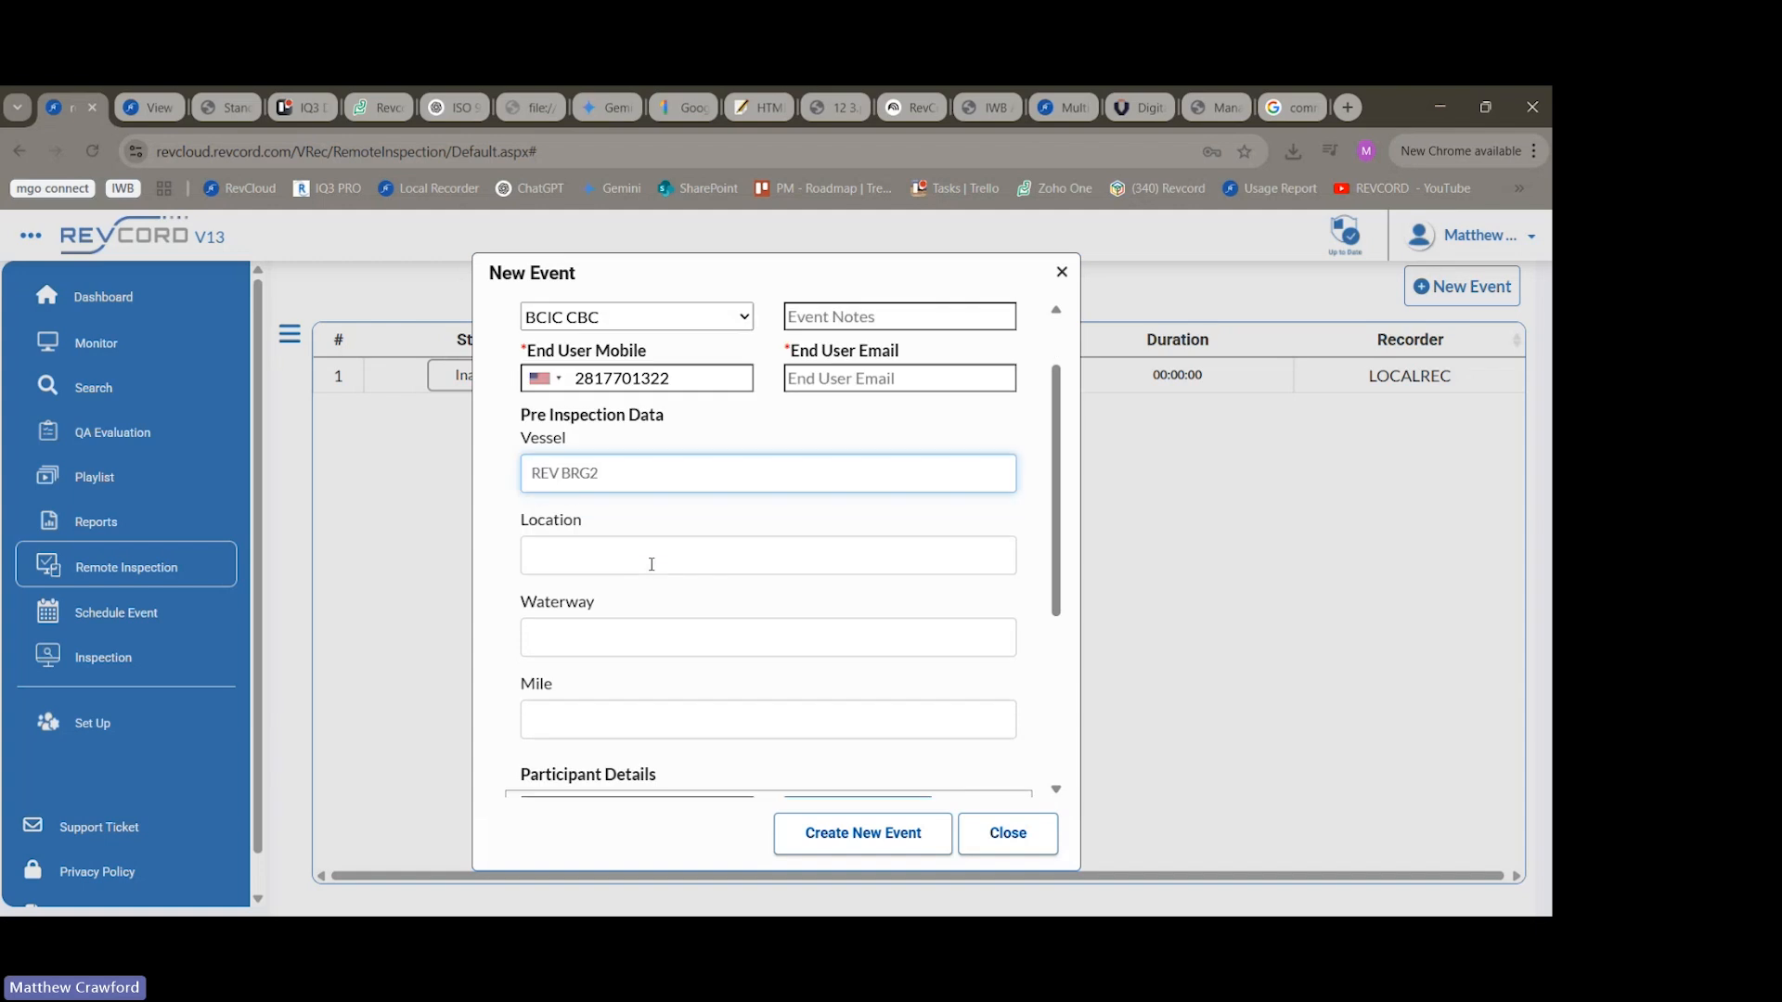
click(595, 464)
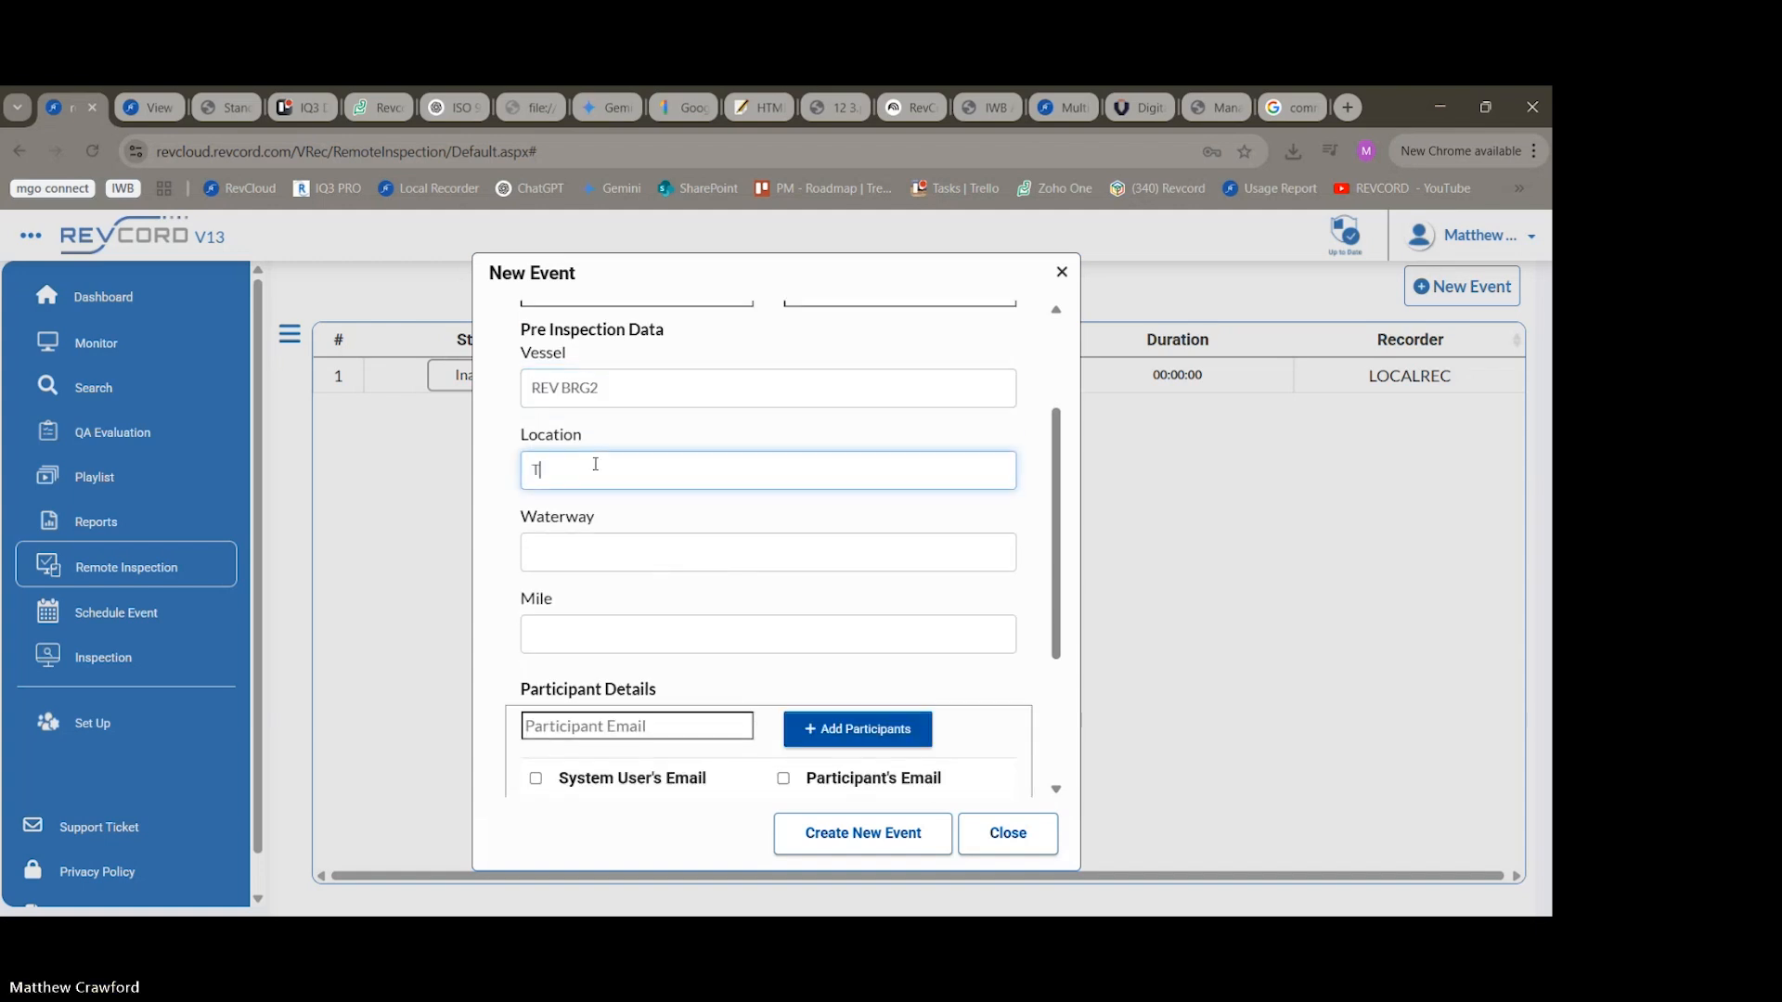
text(TX)
scroll(864, 526, down, 3)
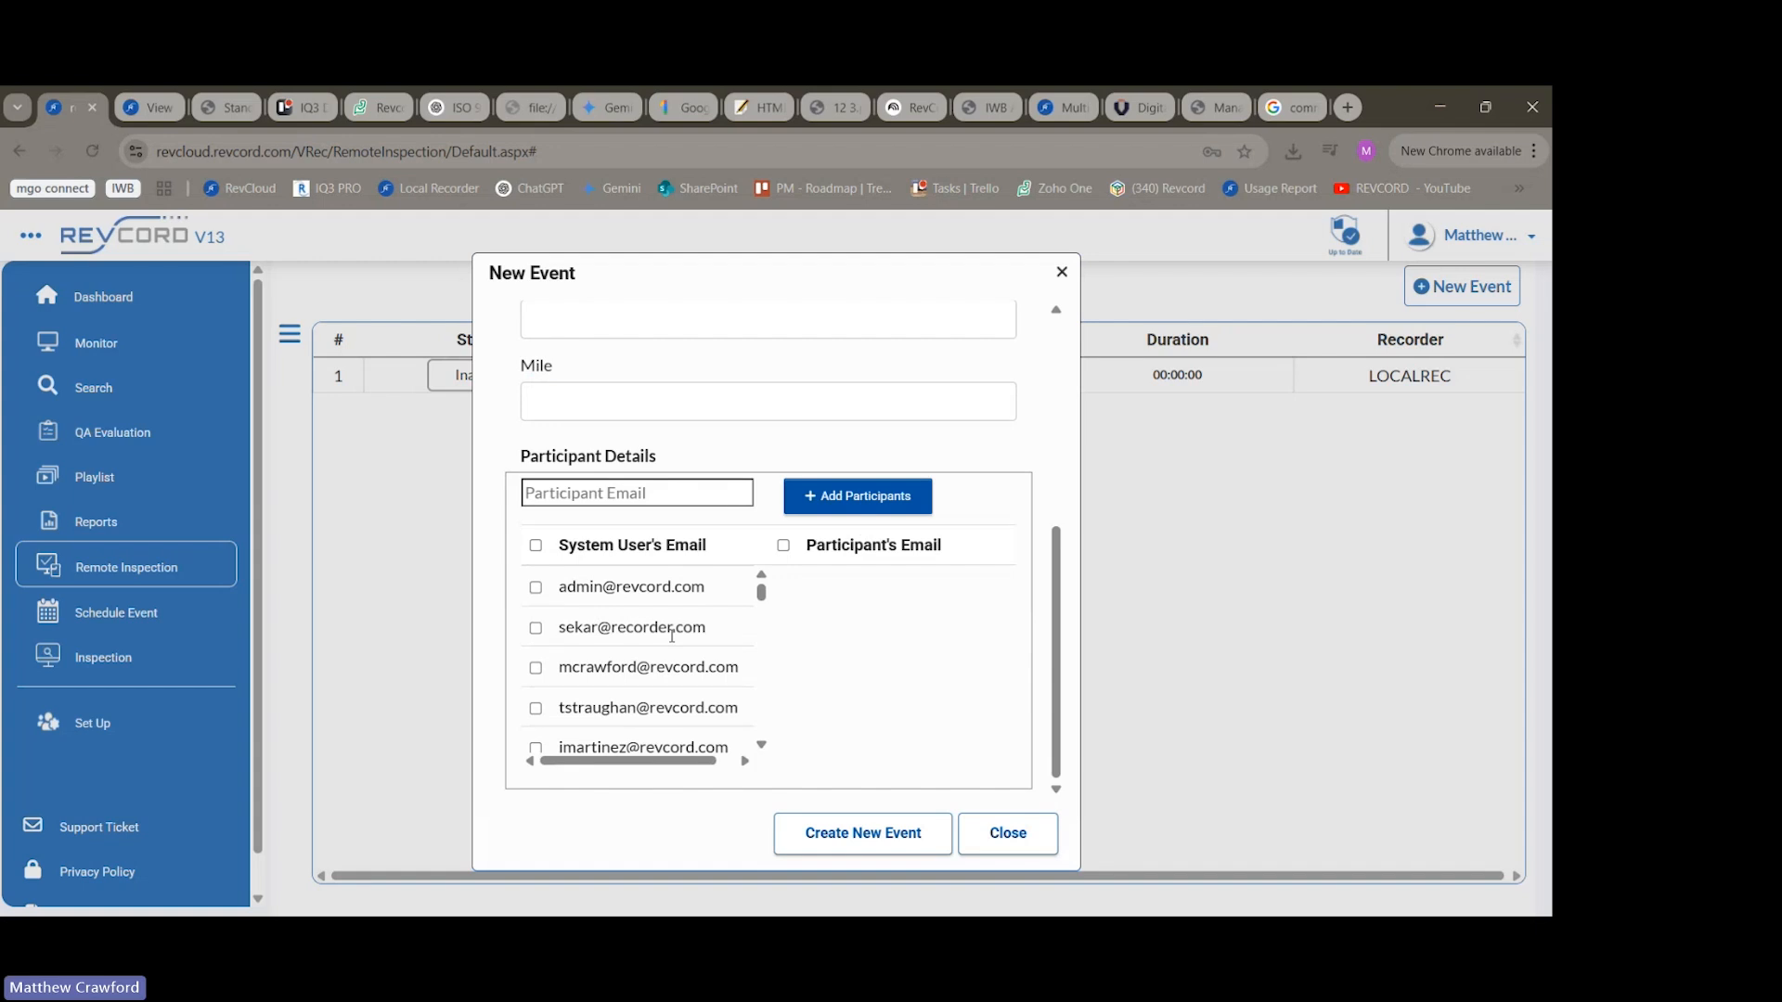
click(827, 828)
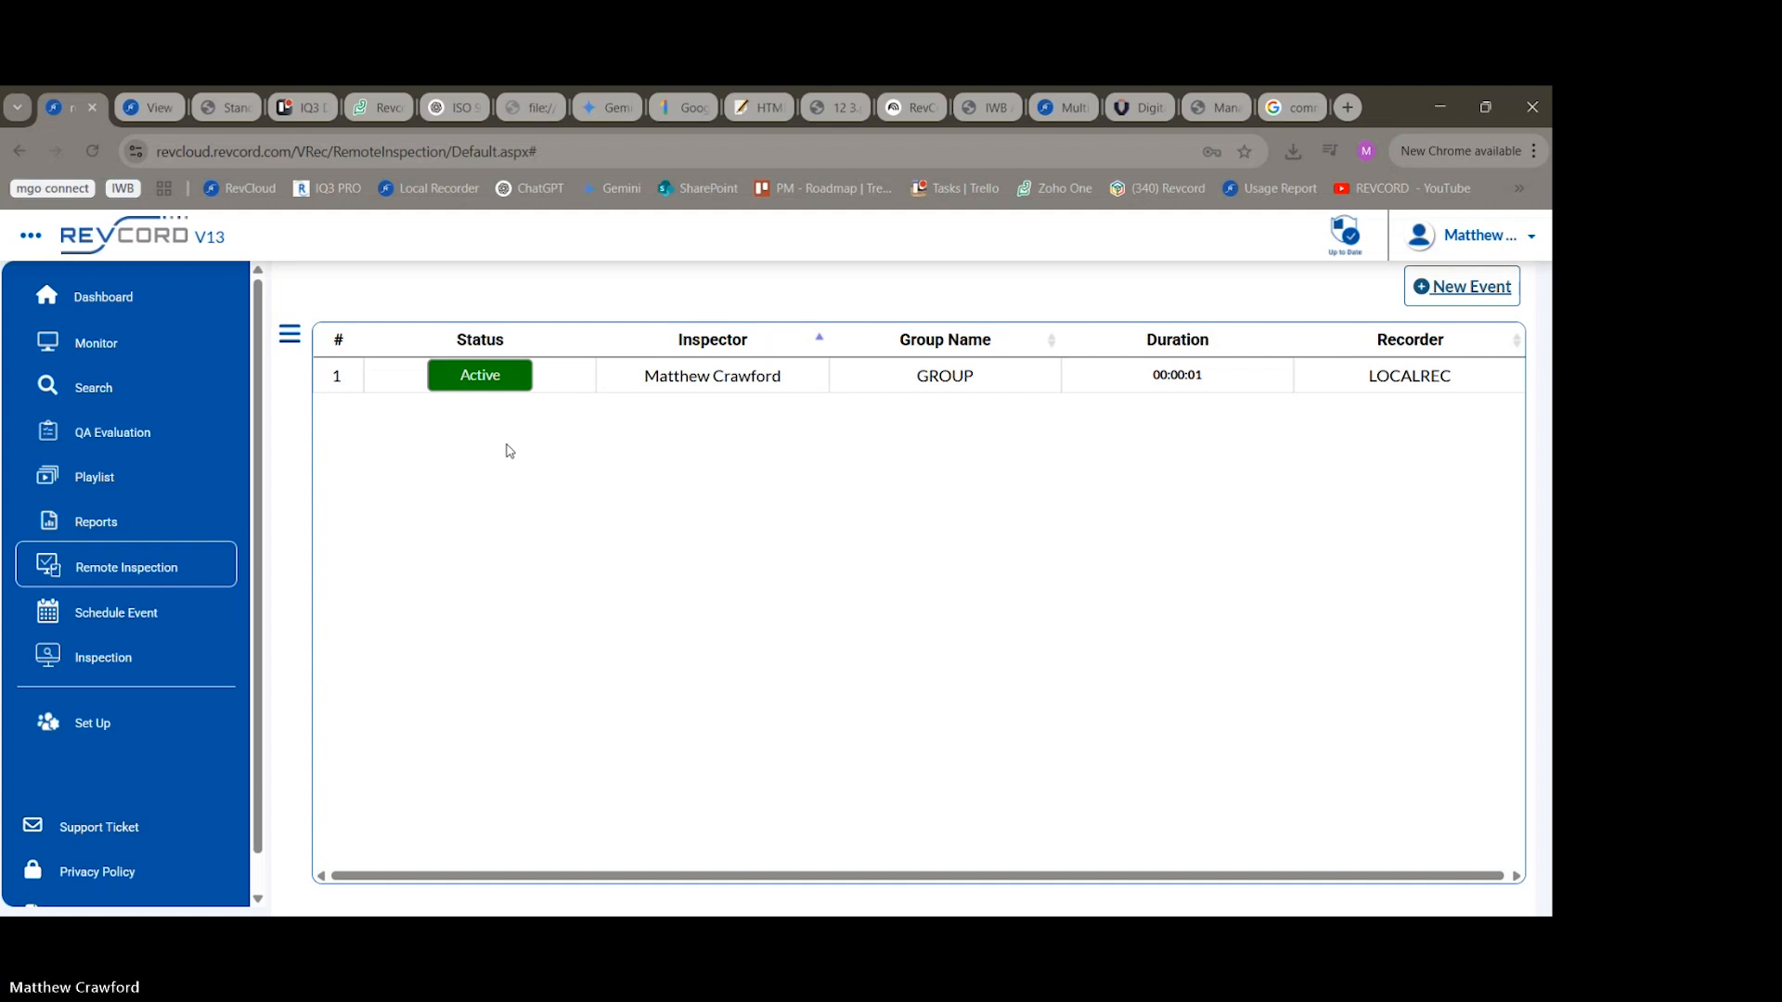
Join the active inspection's live video without own audio and video, and collapse the chat so the interview details are uncovered.
double_click(475, 385)
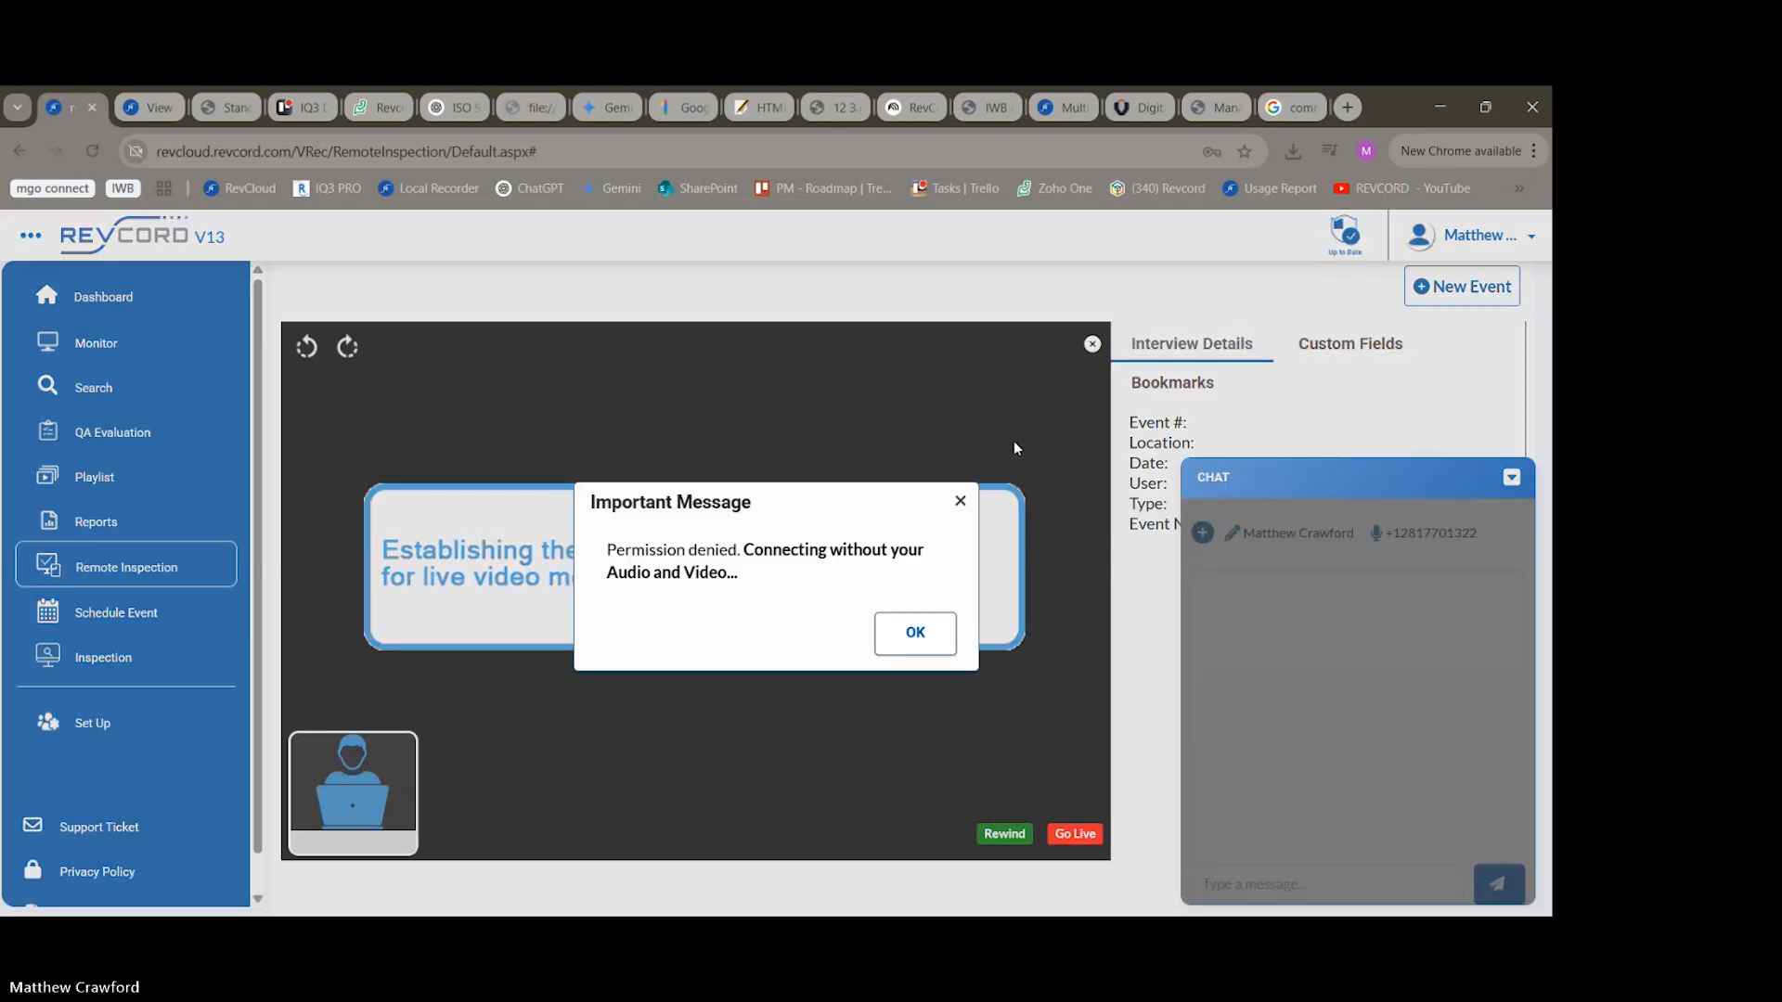
click(960, 500)
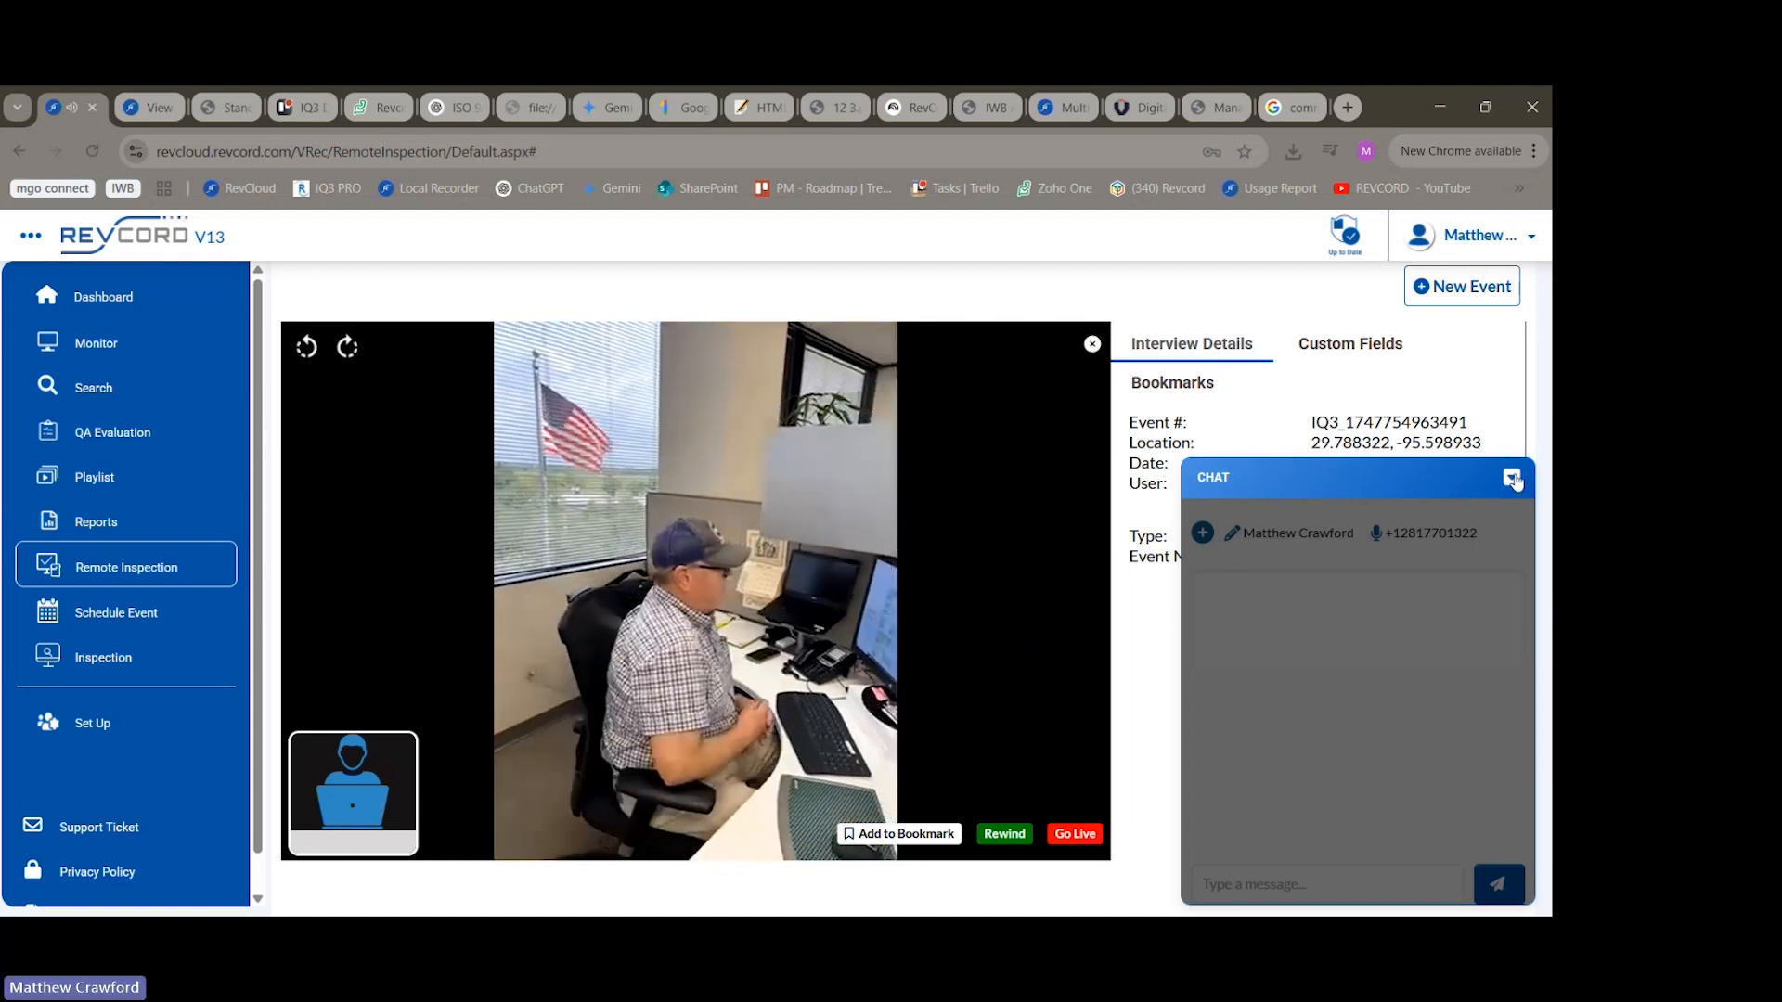
click(1512, 478)
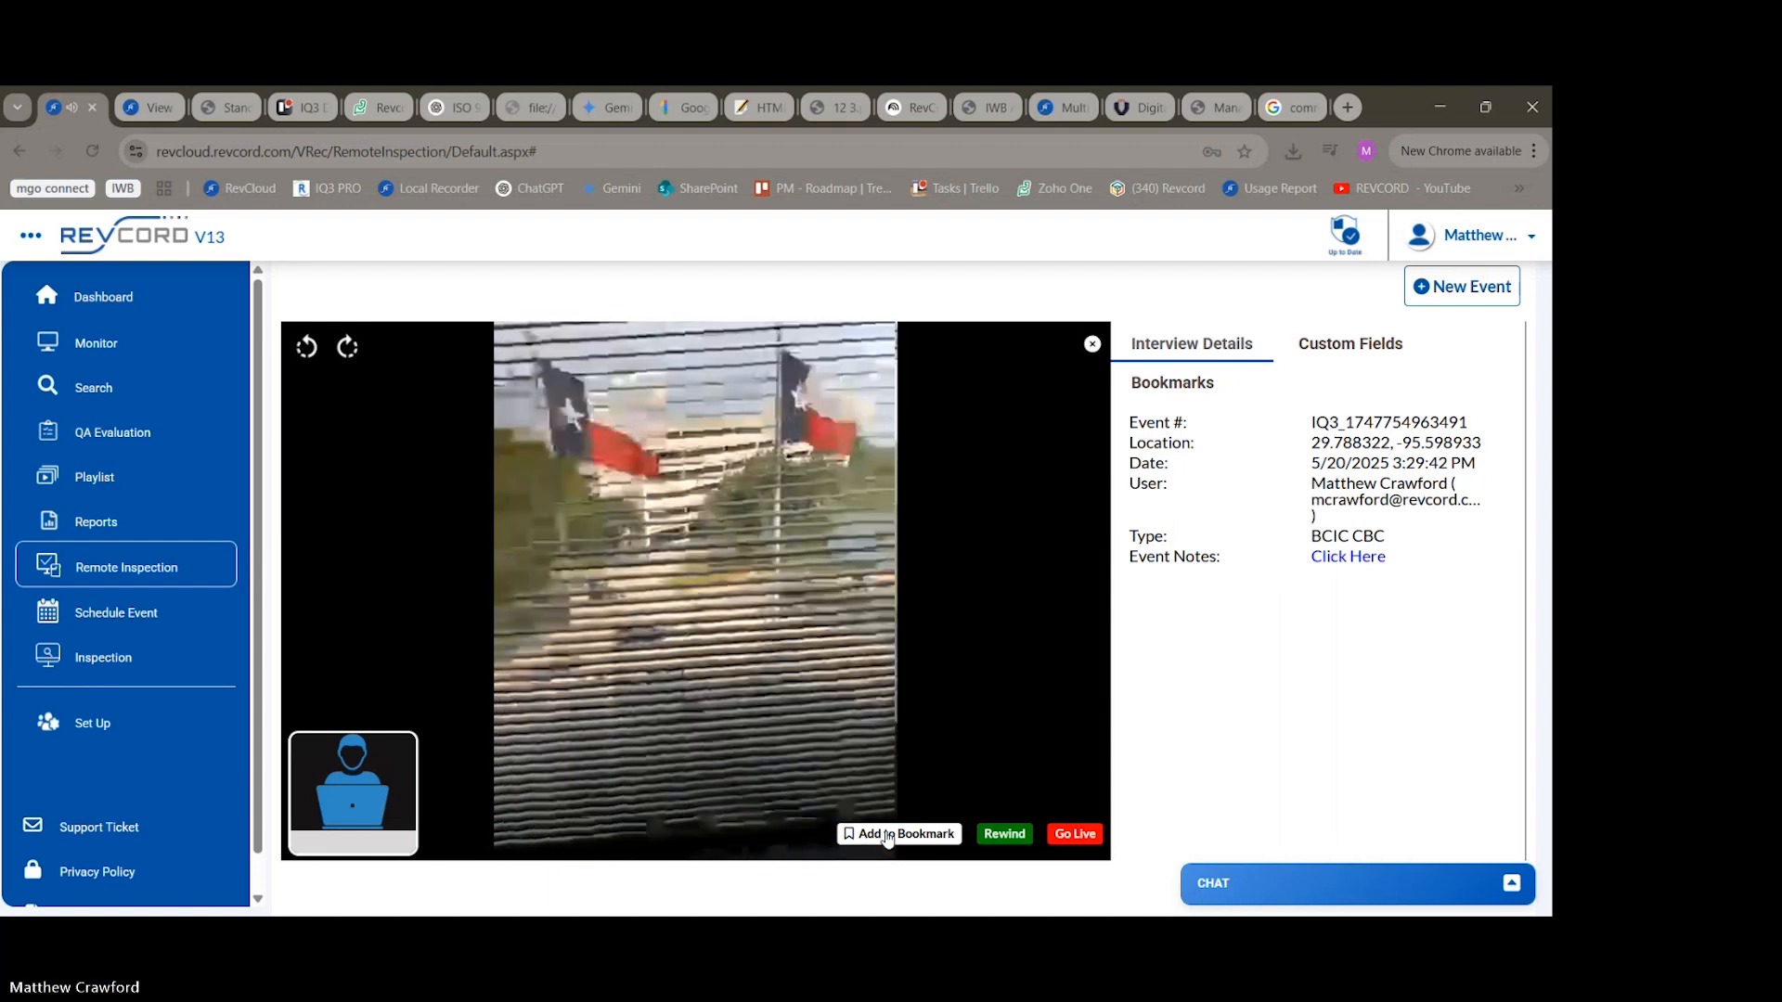
Begin a picture bookmark from the live video, move its dialog off the video, and enable Upload Picture.
click(888, 838)
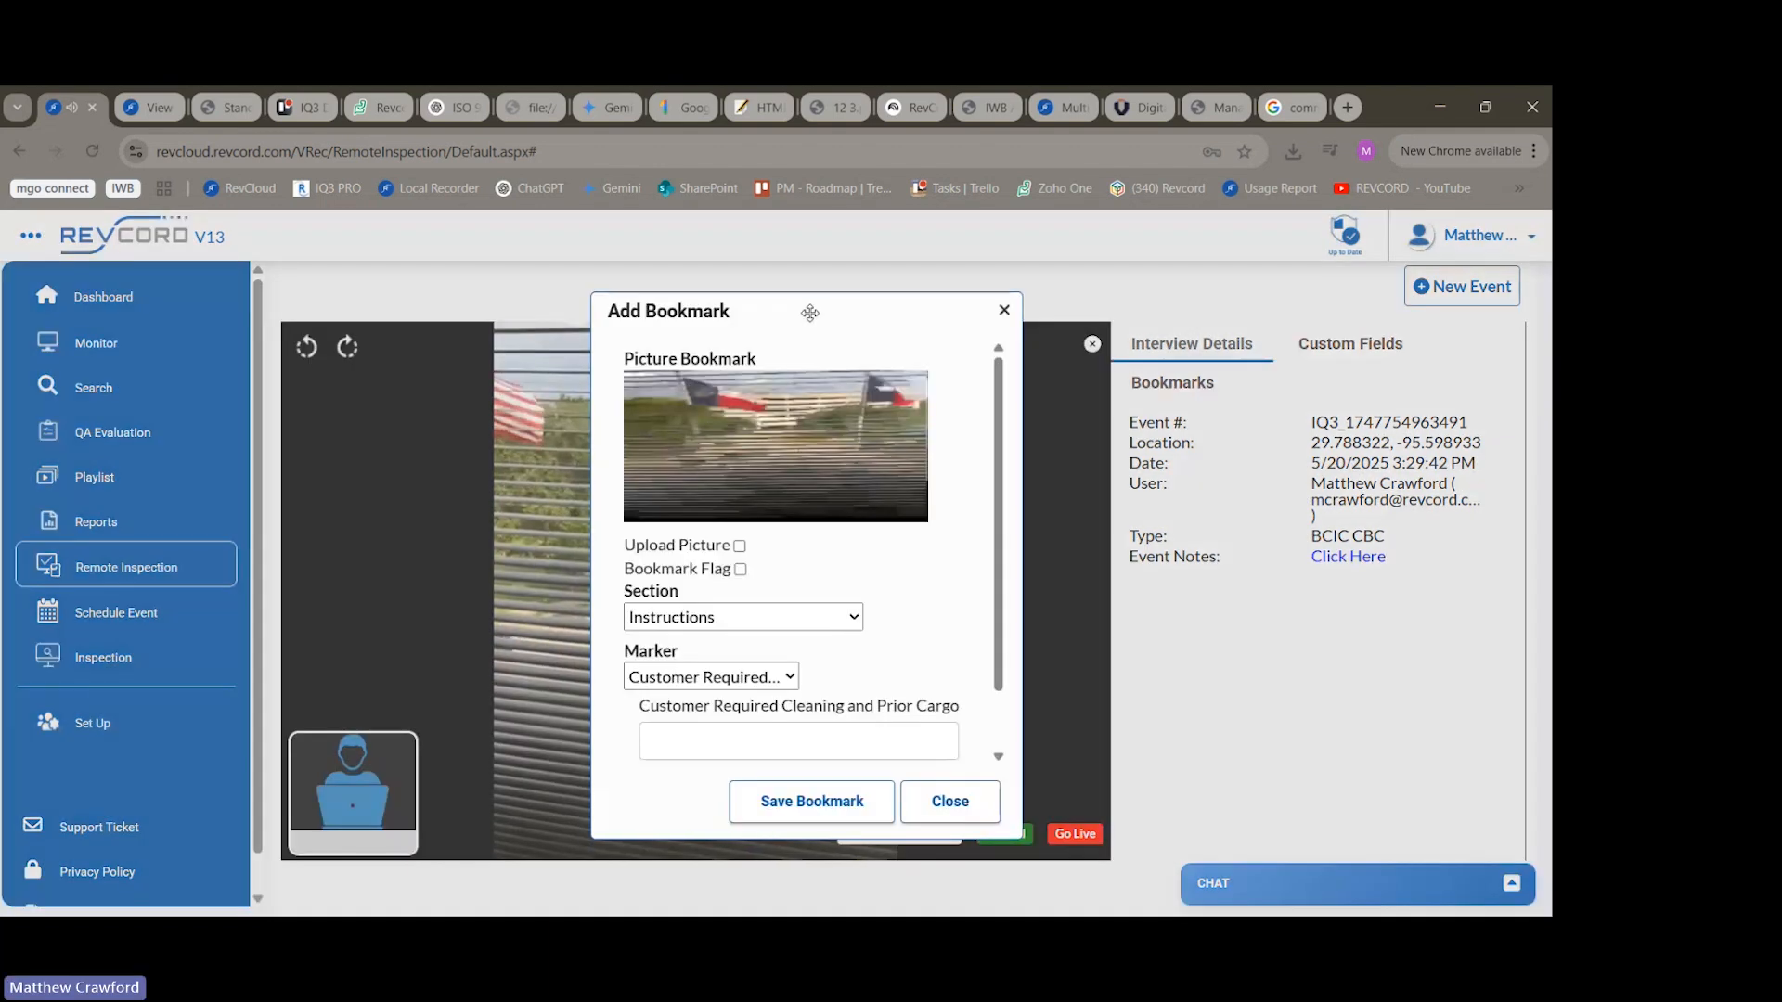
drag(811, 307, 1295, 301)
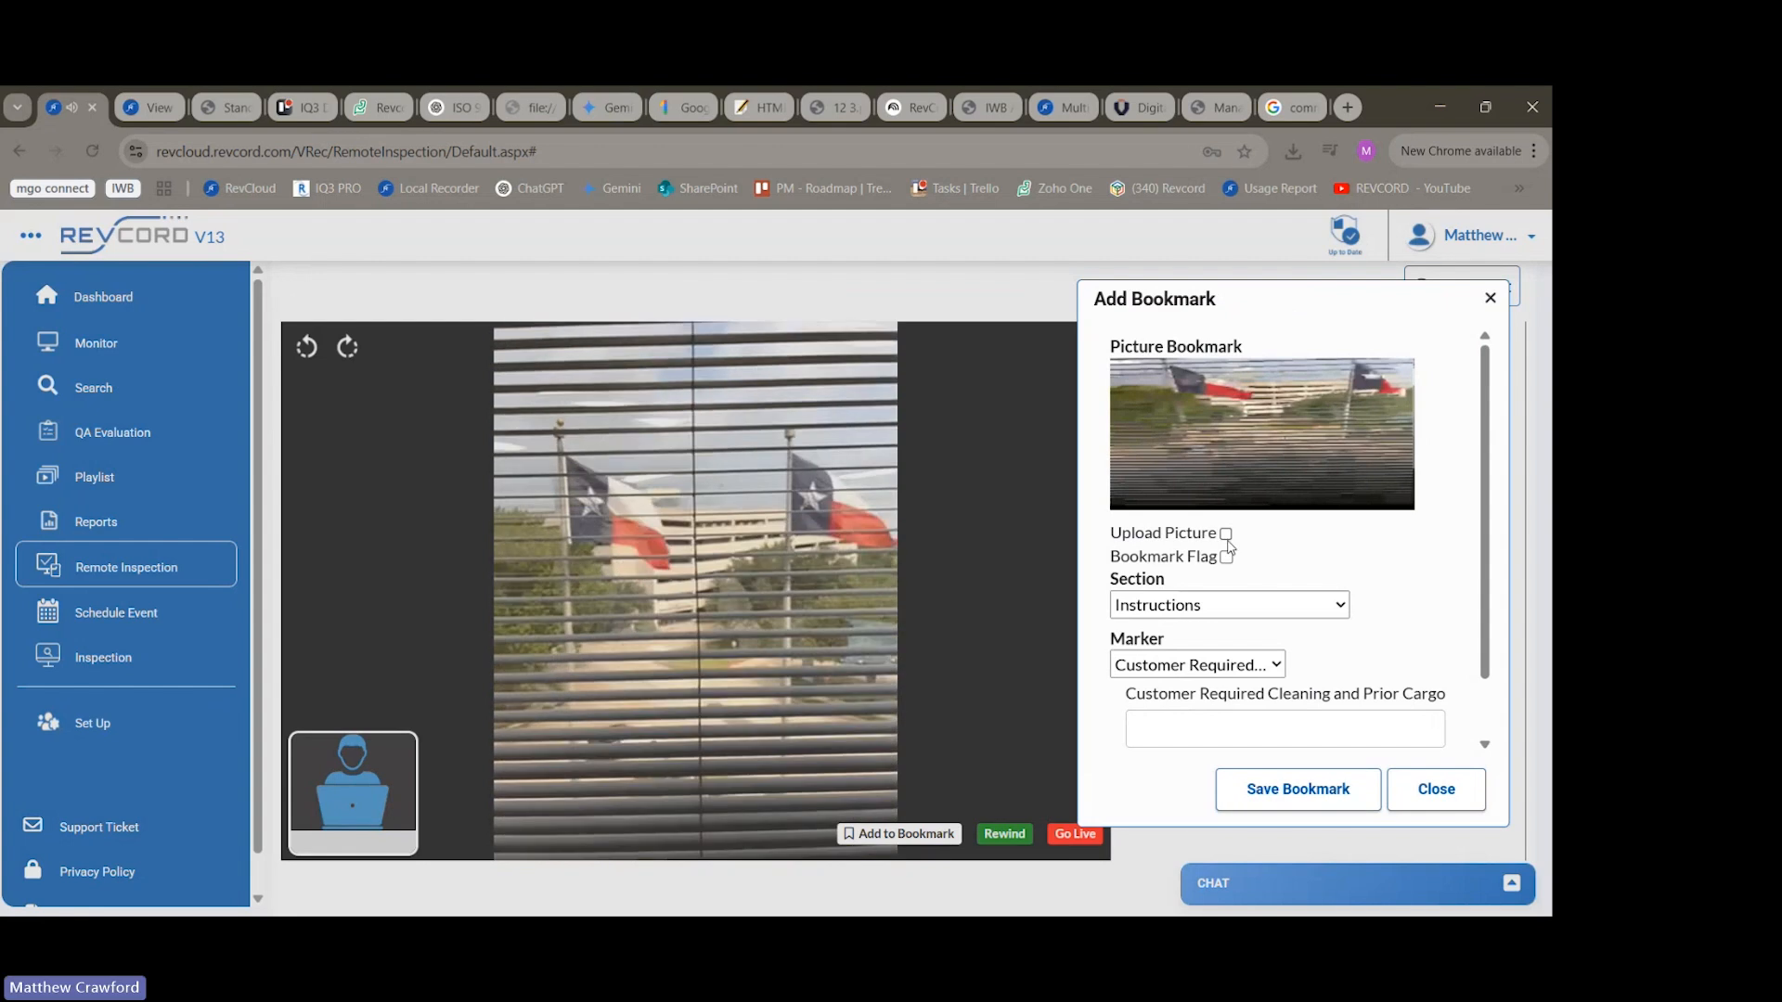
click(1226, 536)
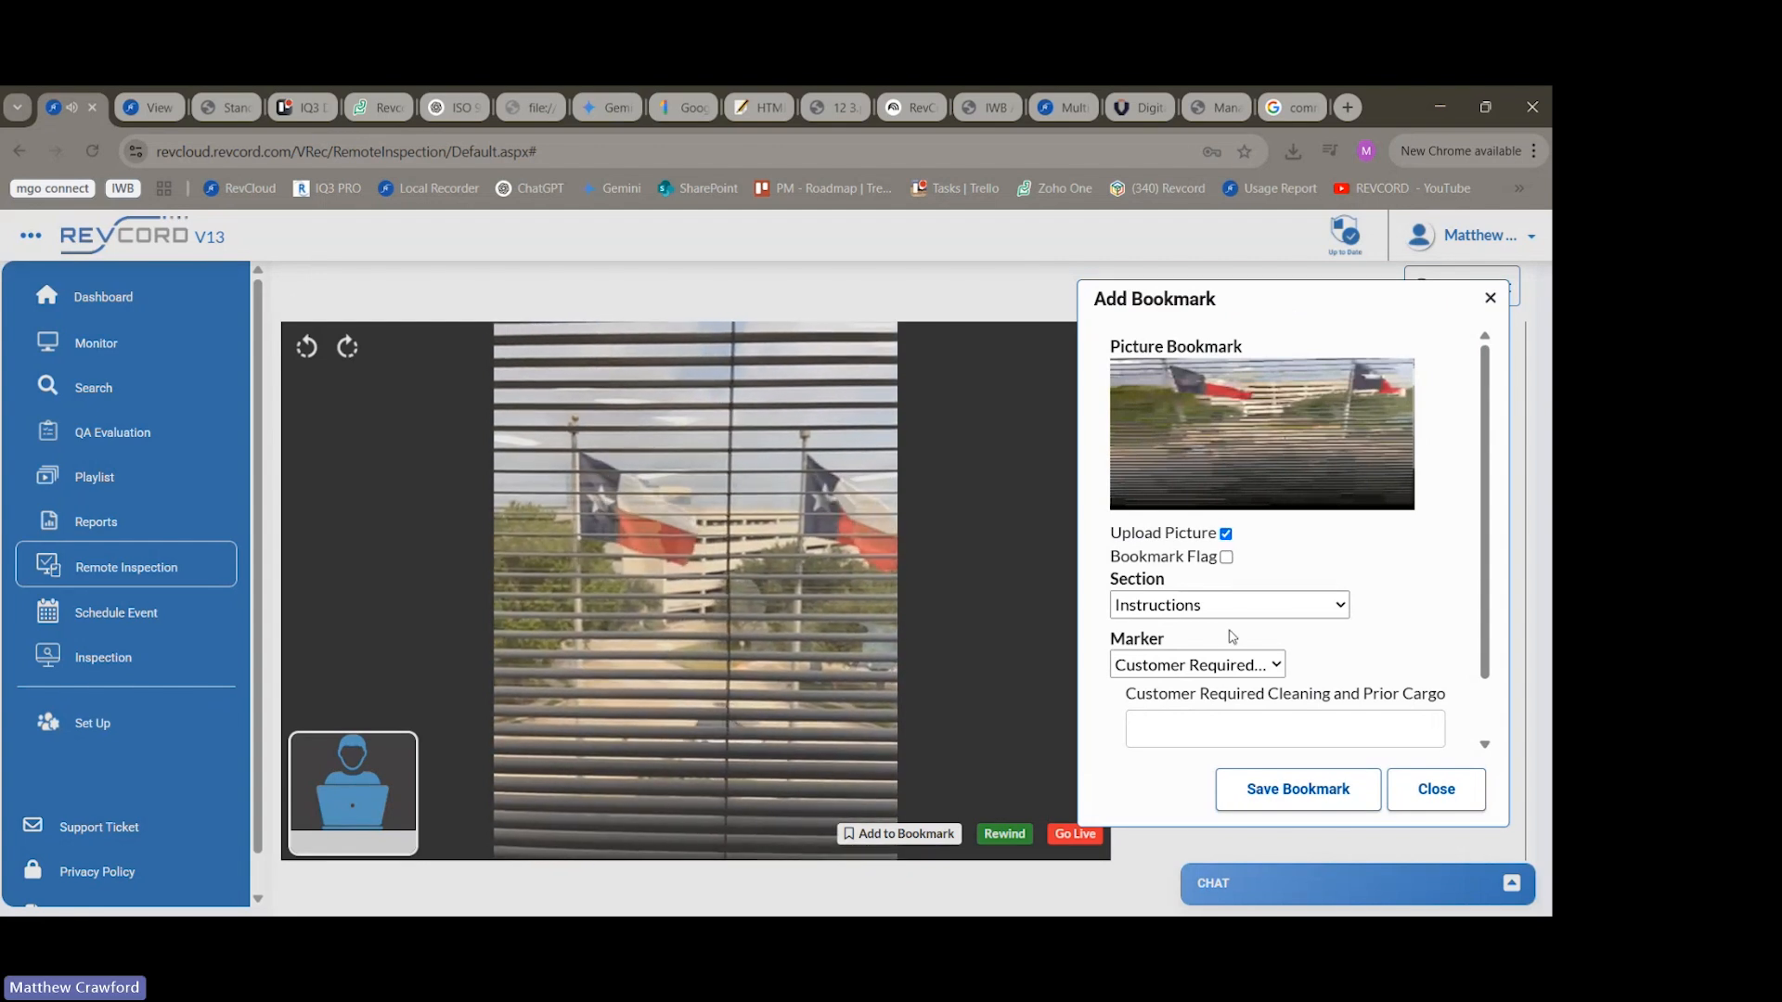
Enter "Strip and squeegee" for Customer Required Cleaning and Prior Cargo, save the bookmark, and show the event's bookmarks.
scroll(1224, 608, down, 1)
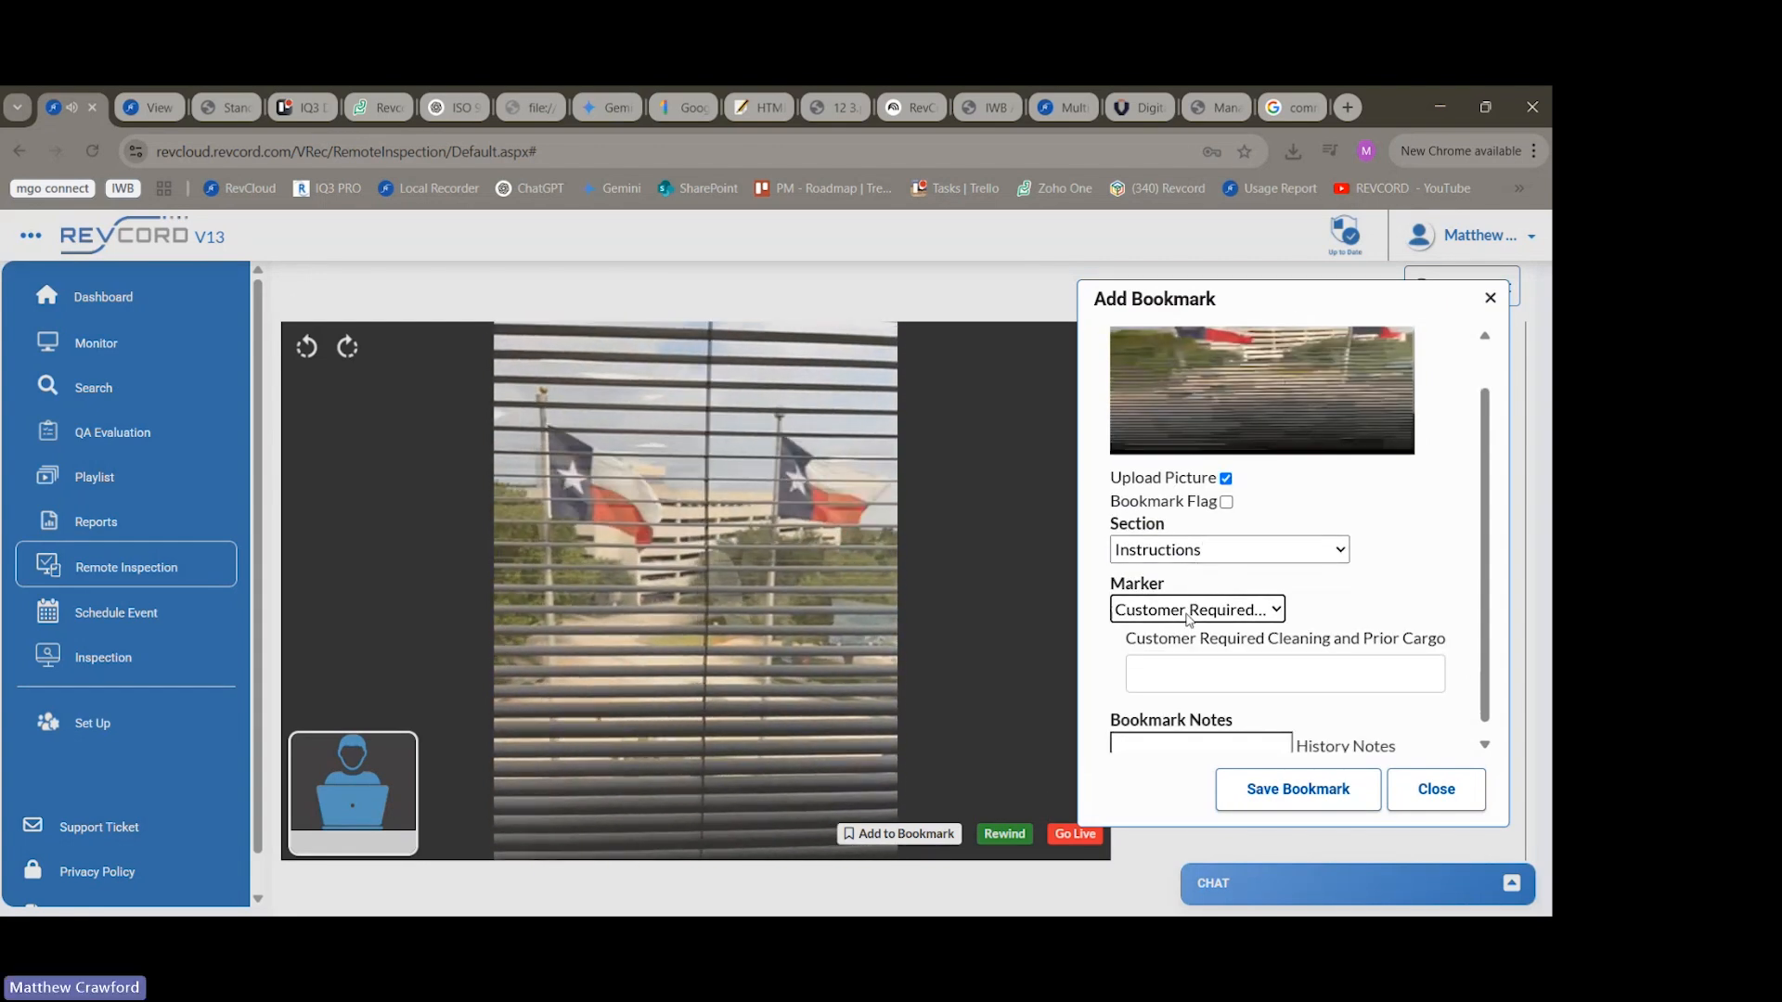
click(1180, 676)
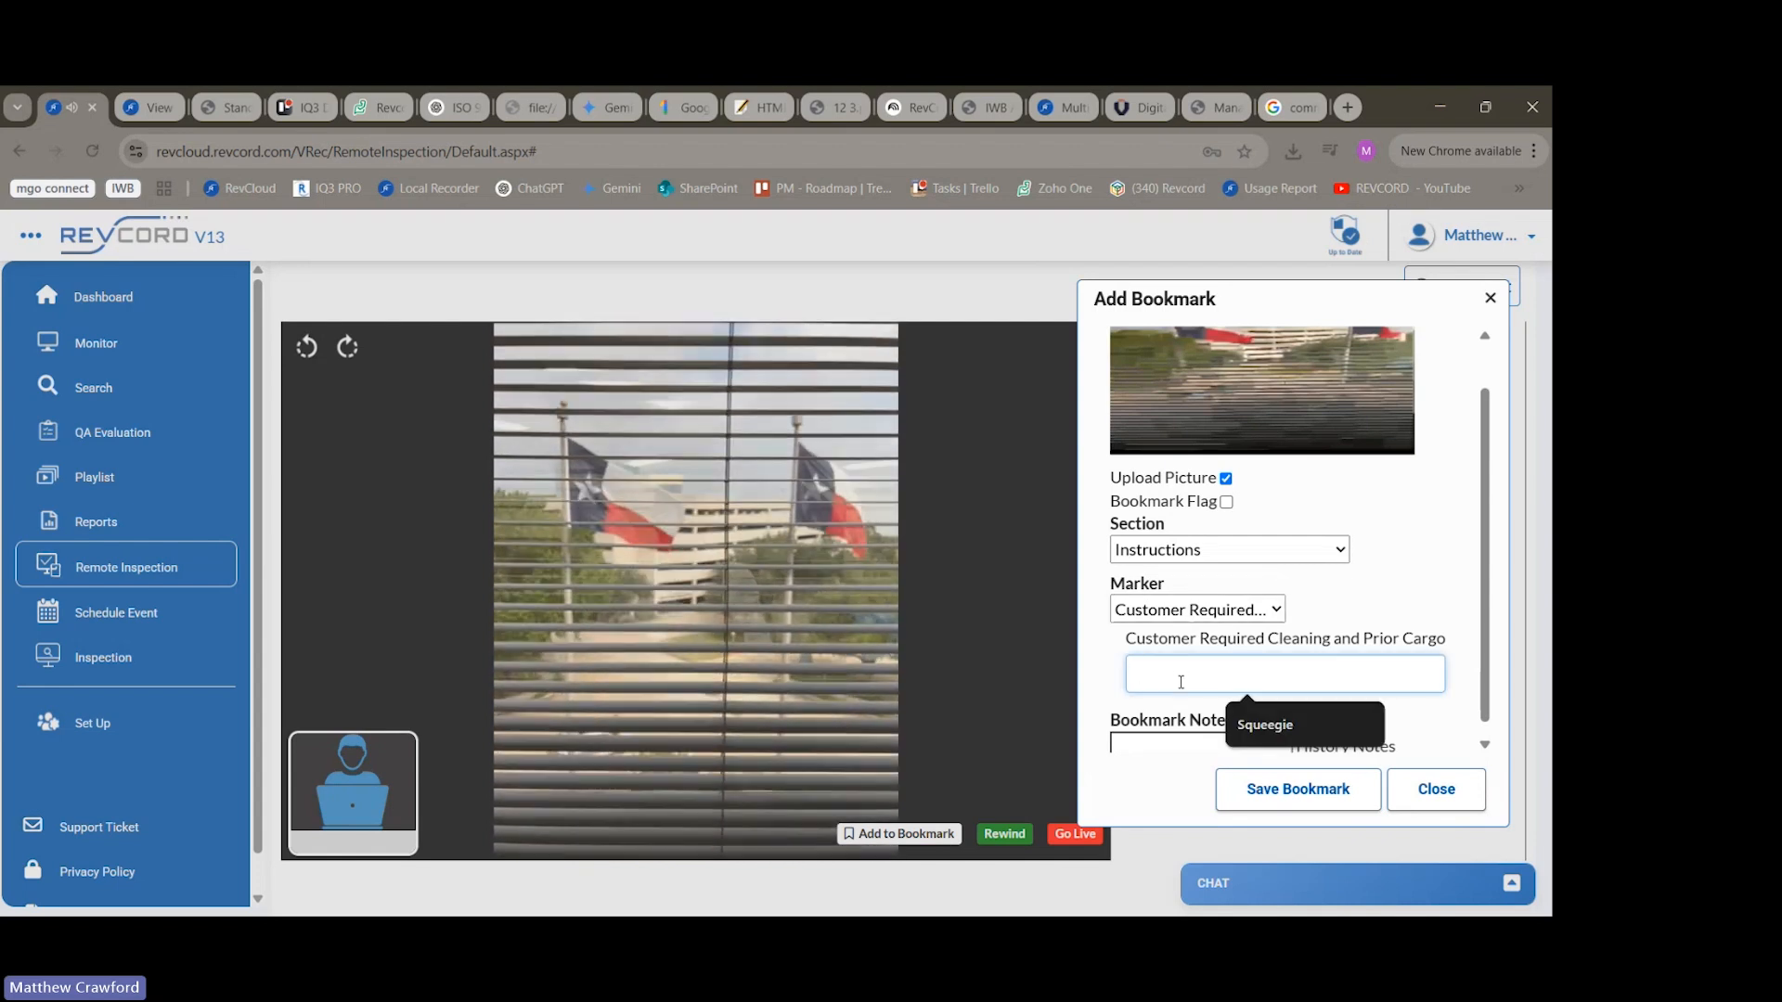
text(Str)
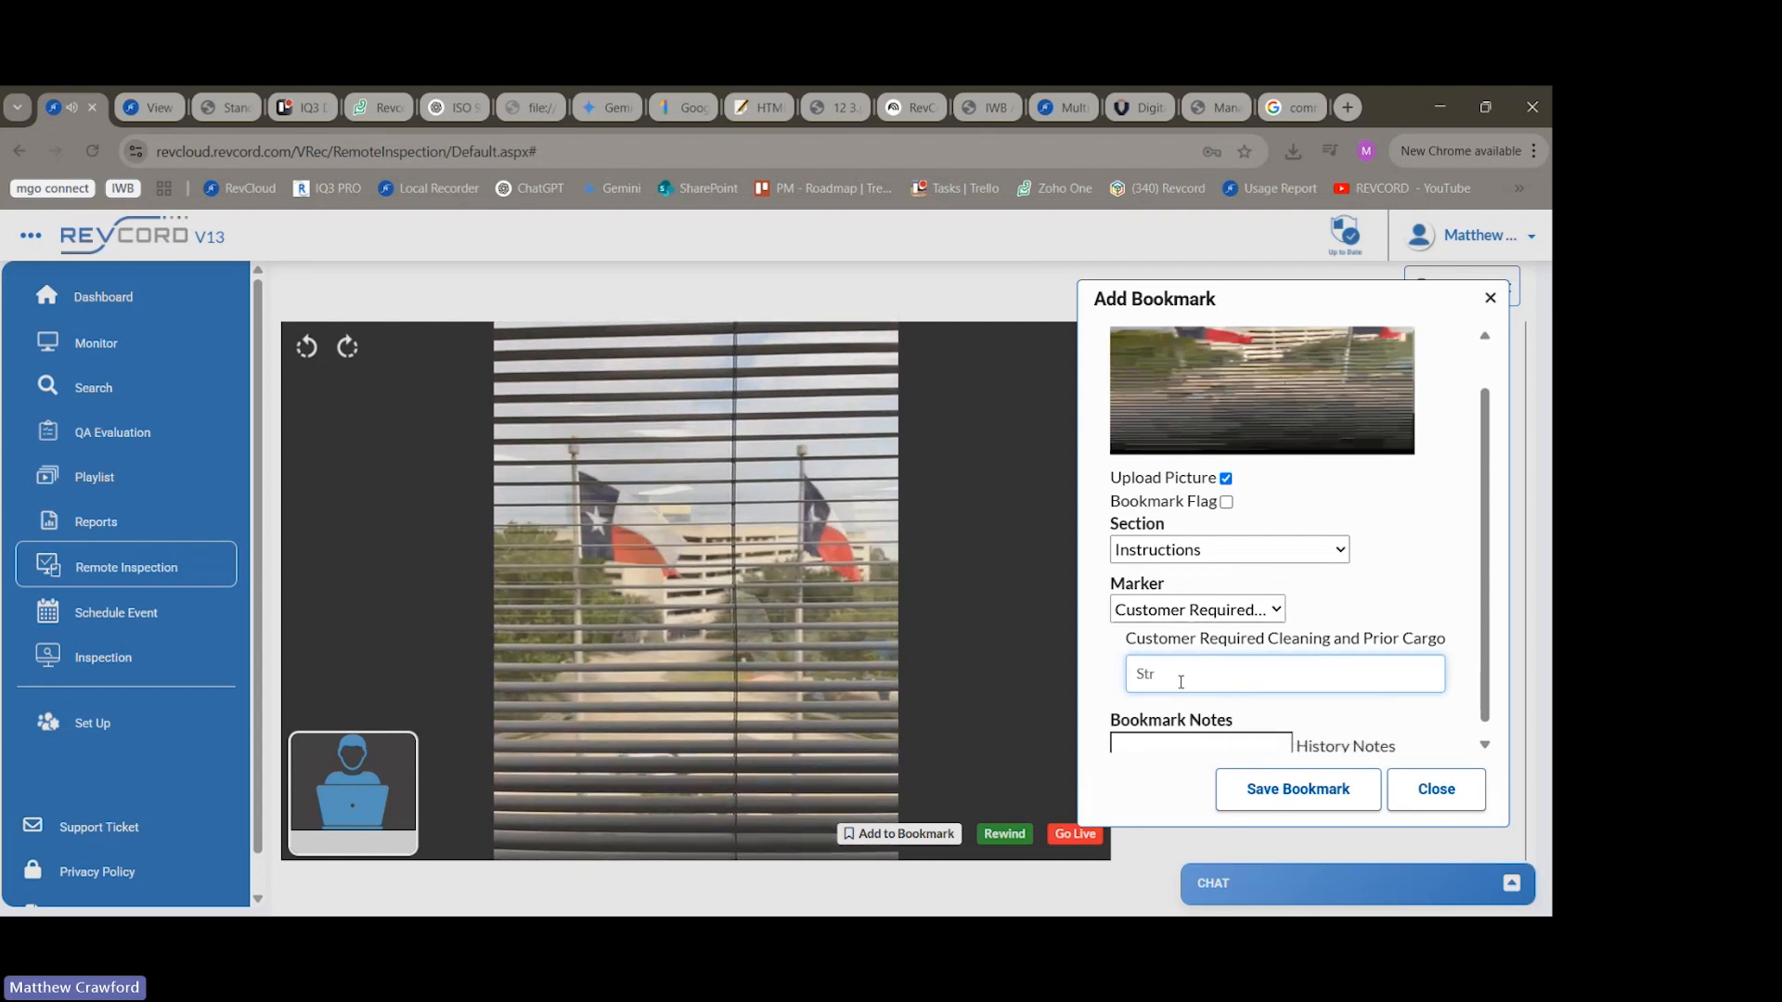
text(ip and sq)
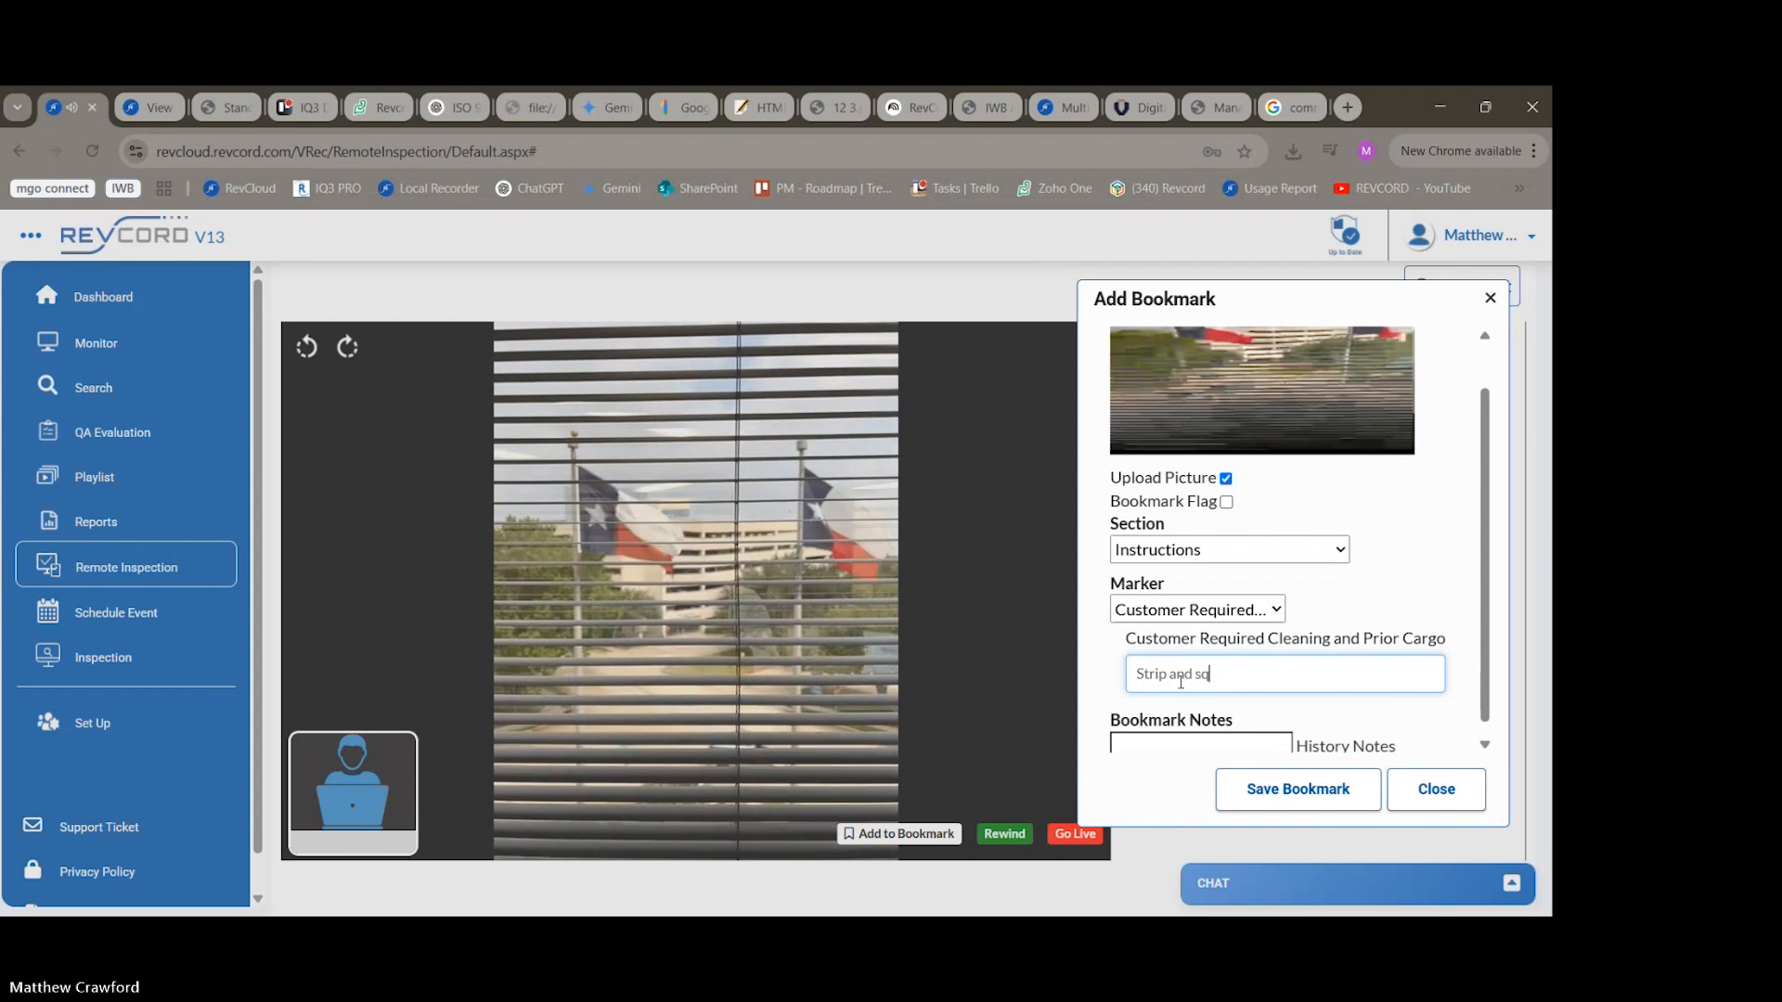
text(ueege)
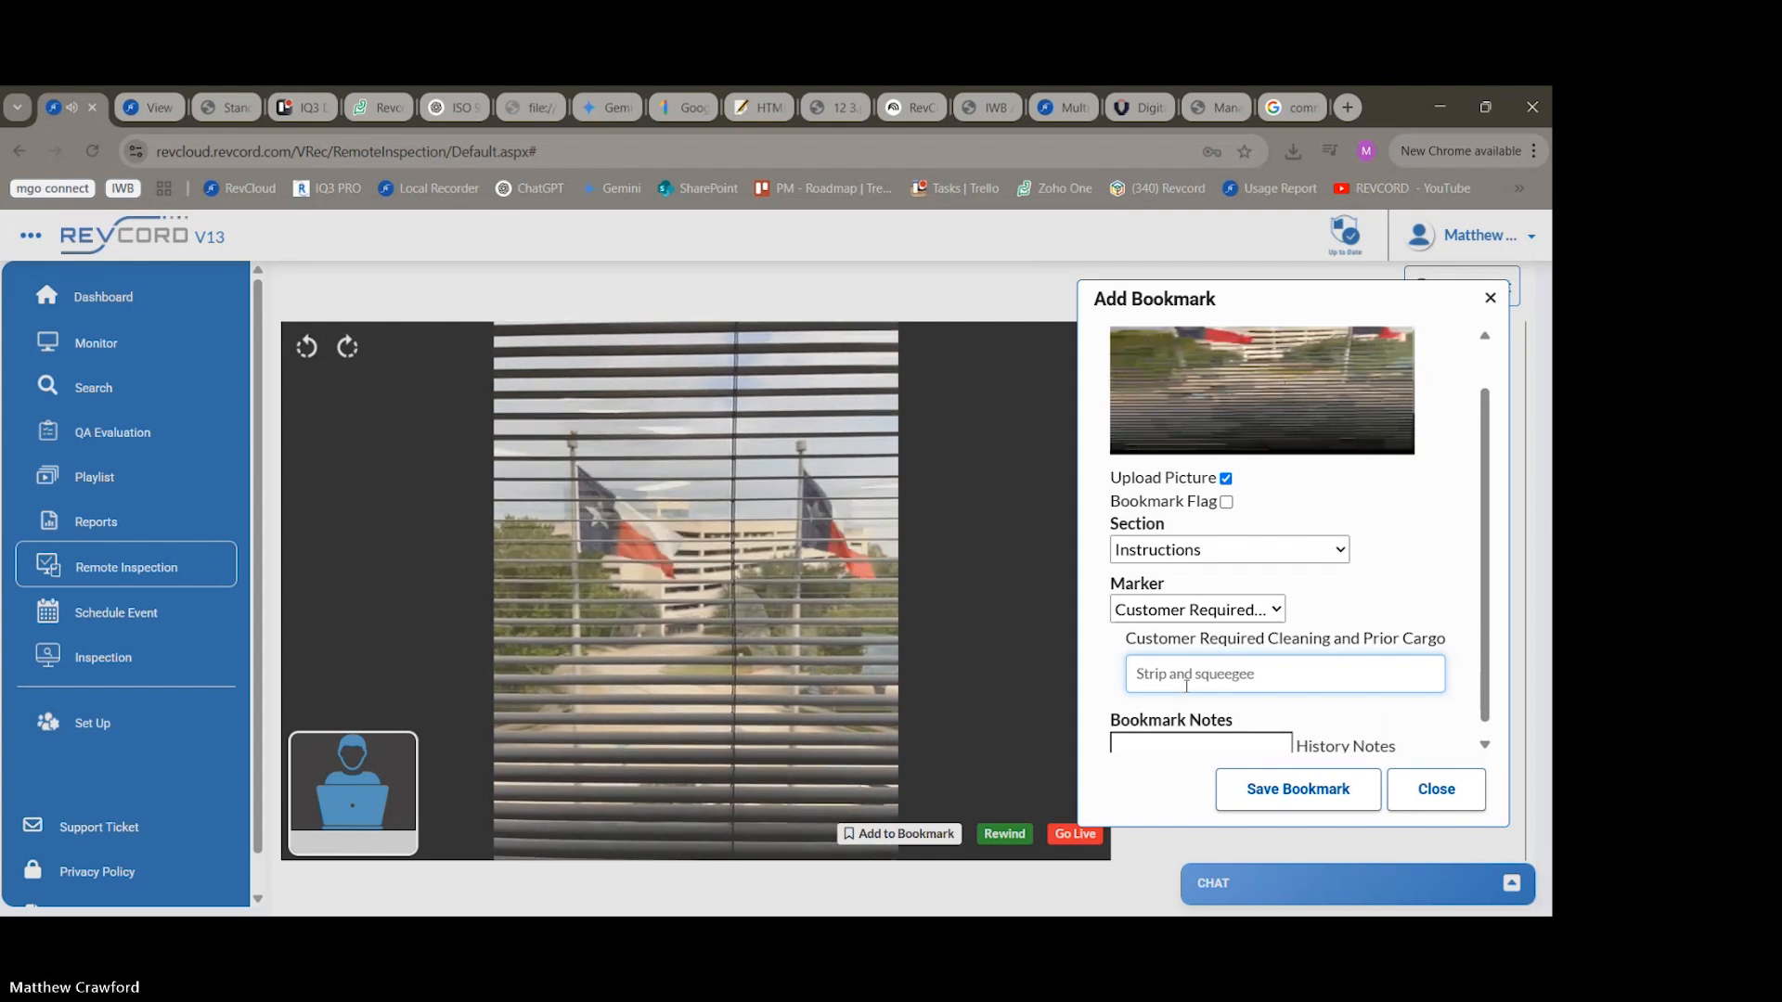
text(e)
scroll(1220, 738, down, 1)
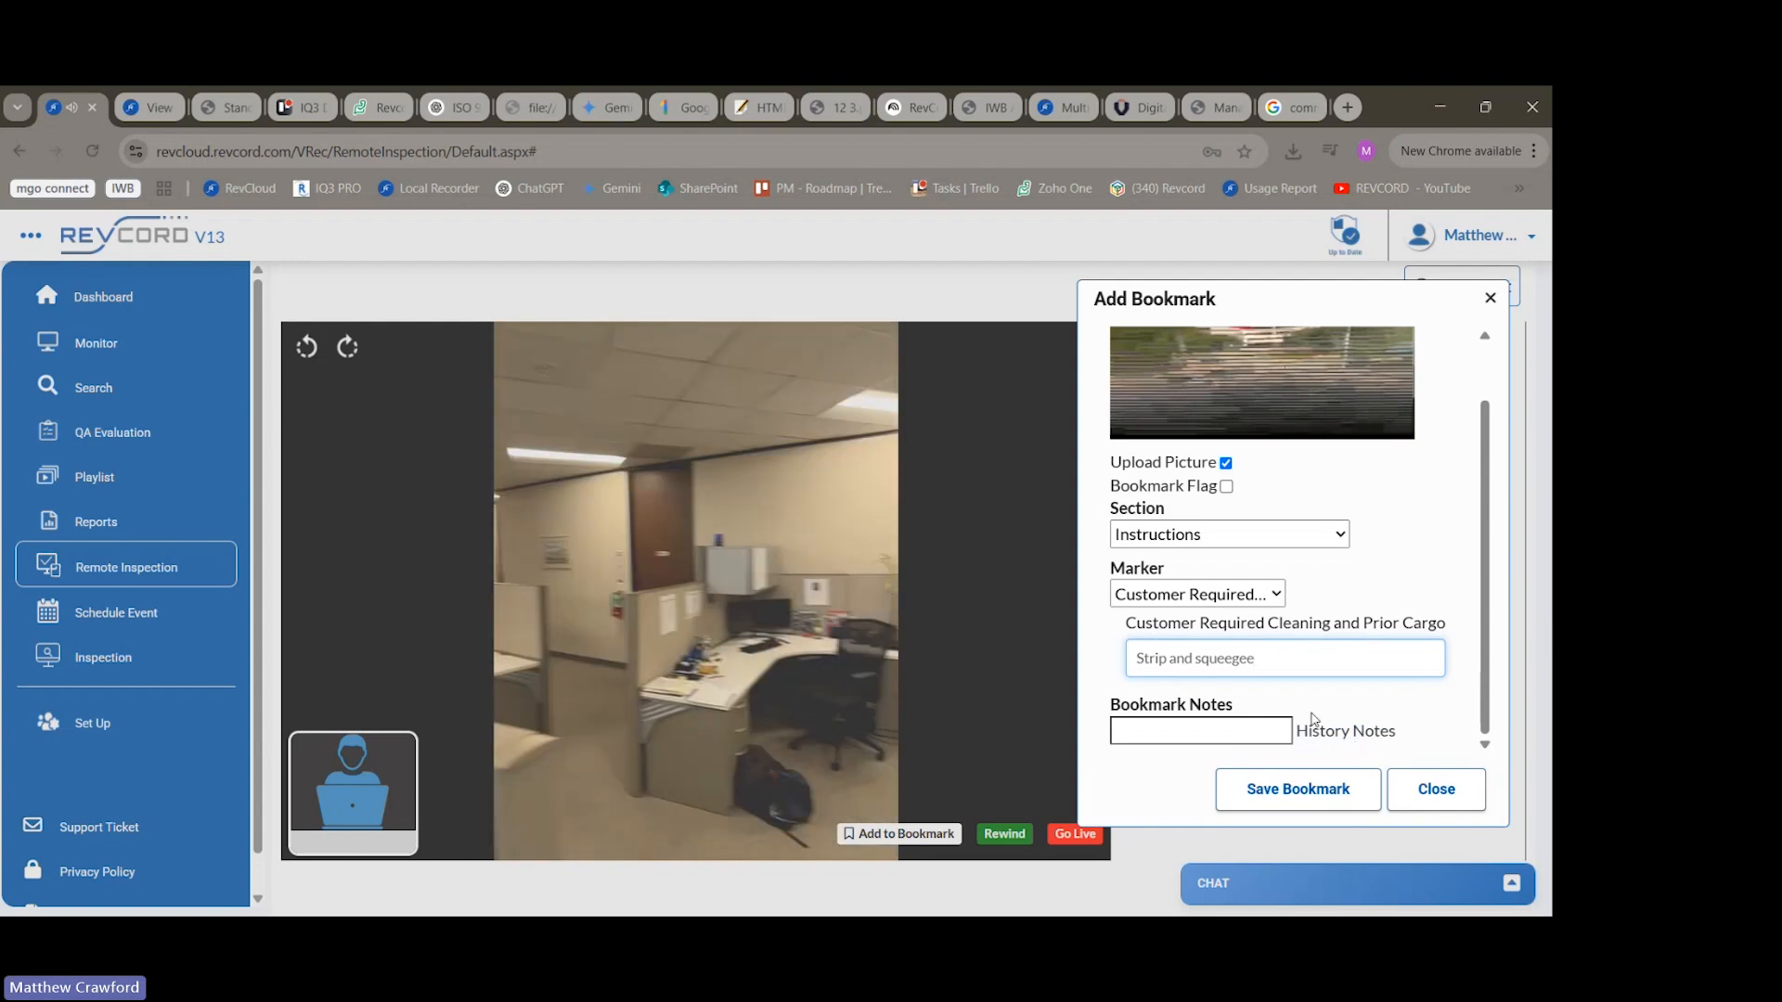
click(1304, 796)
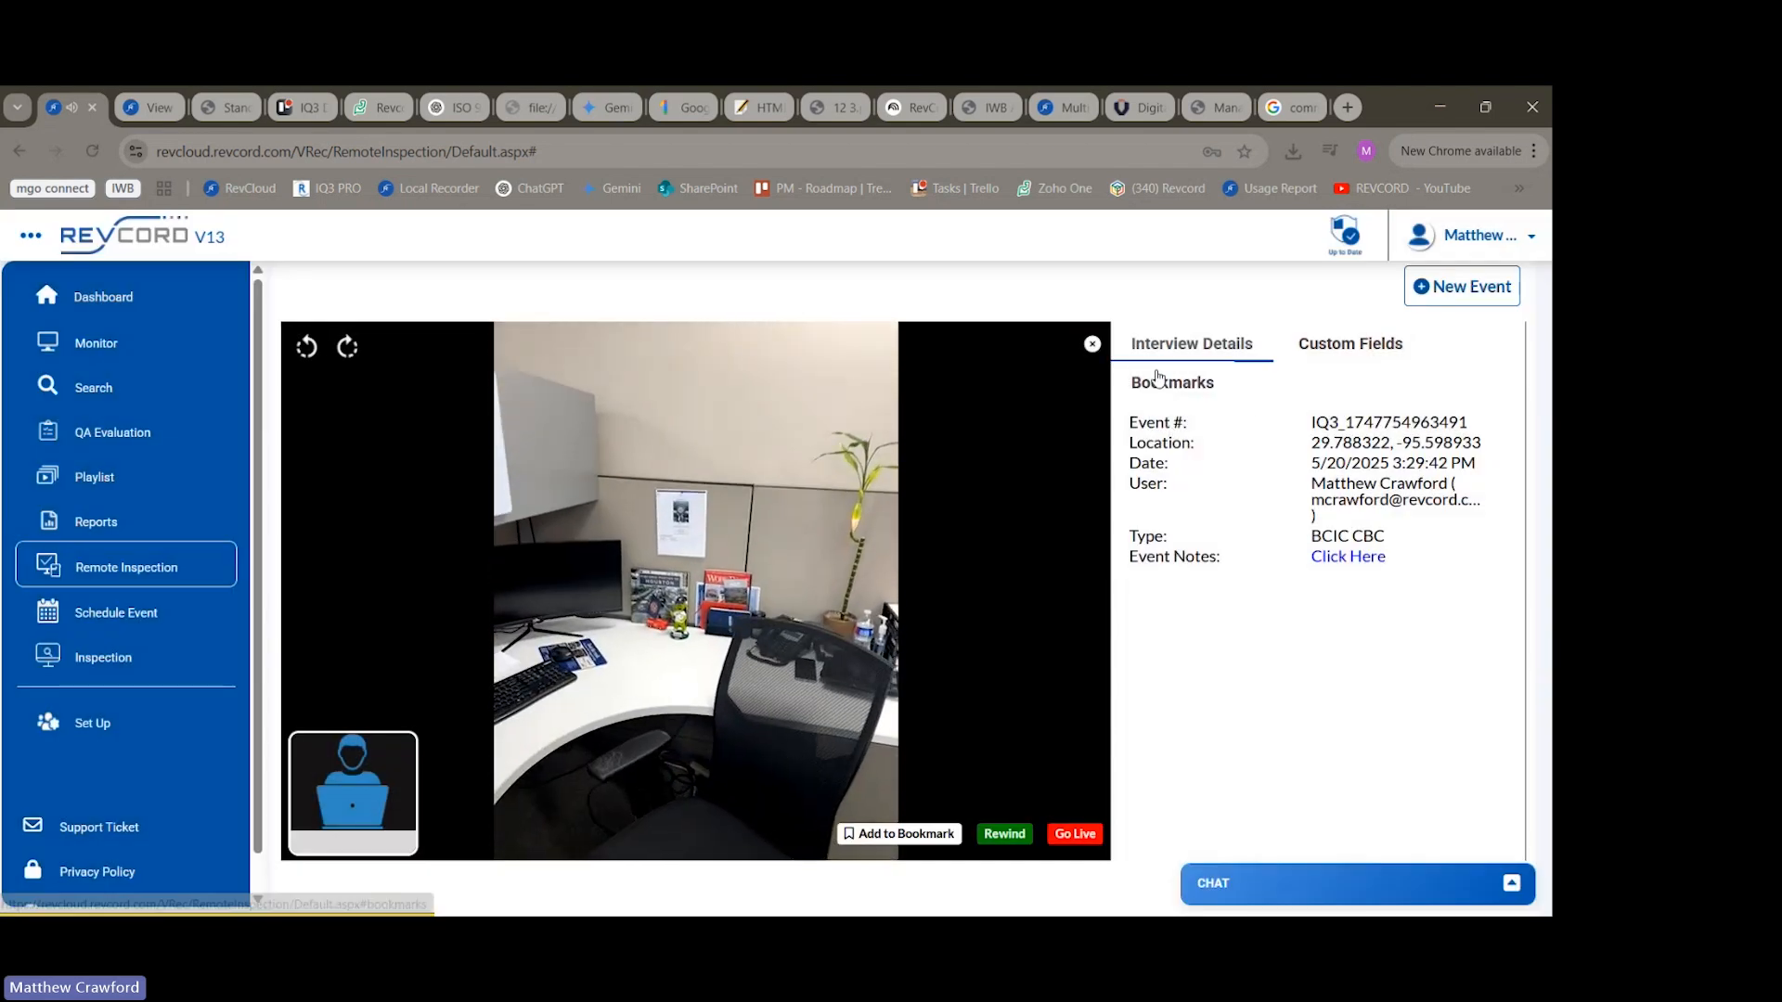
click(1160, 381)
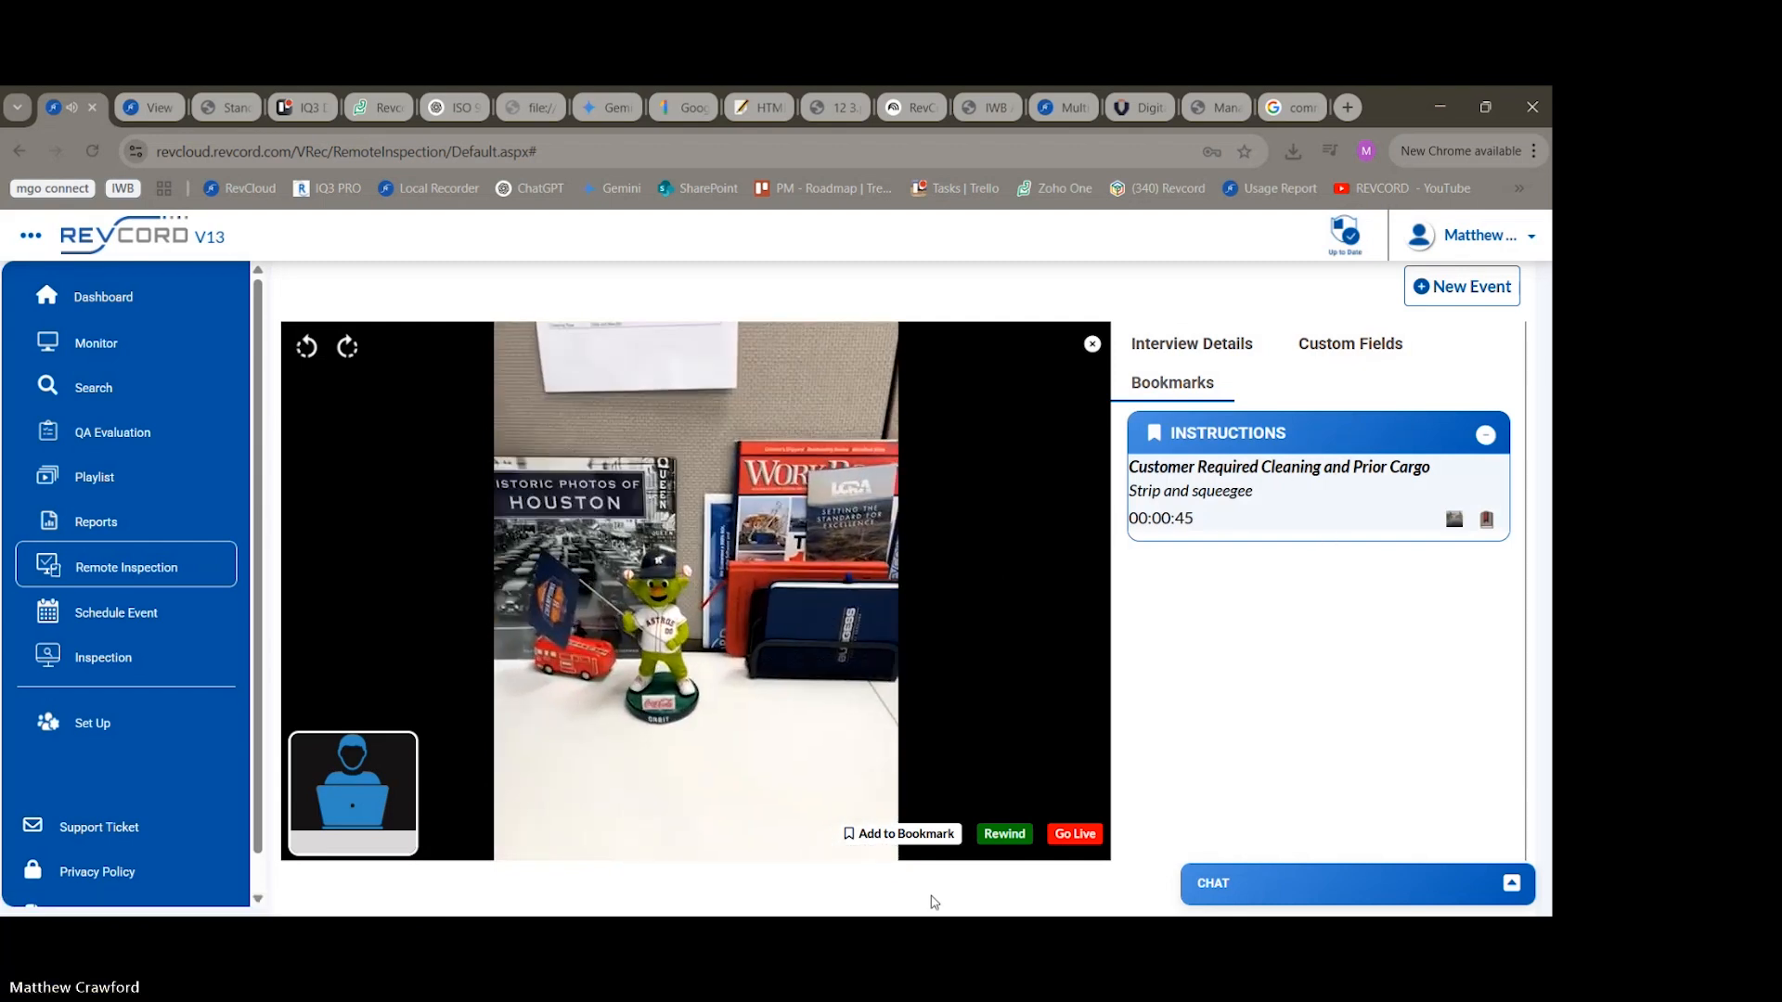
Capture another picture bookmark from the live video and try to save it under section Tank 1 Port without a marker.
click(919, 835)
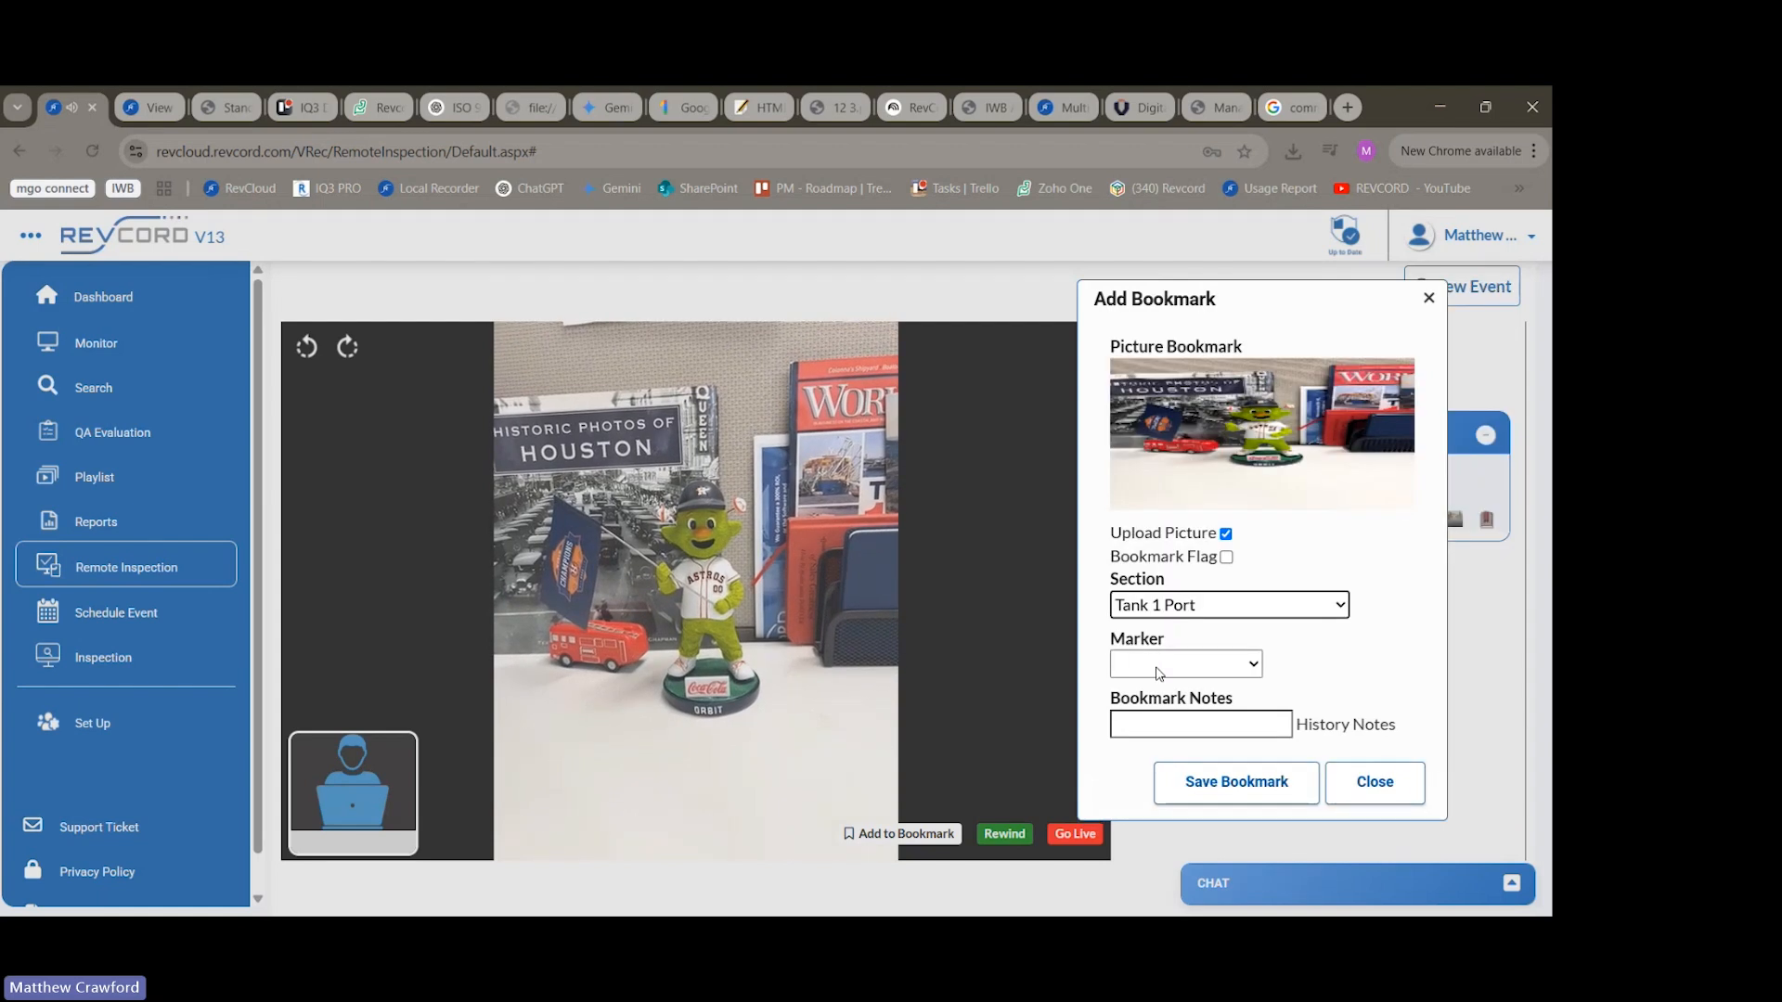
click(1211, 787)
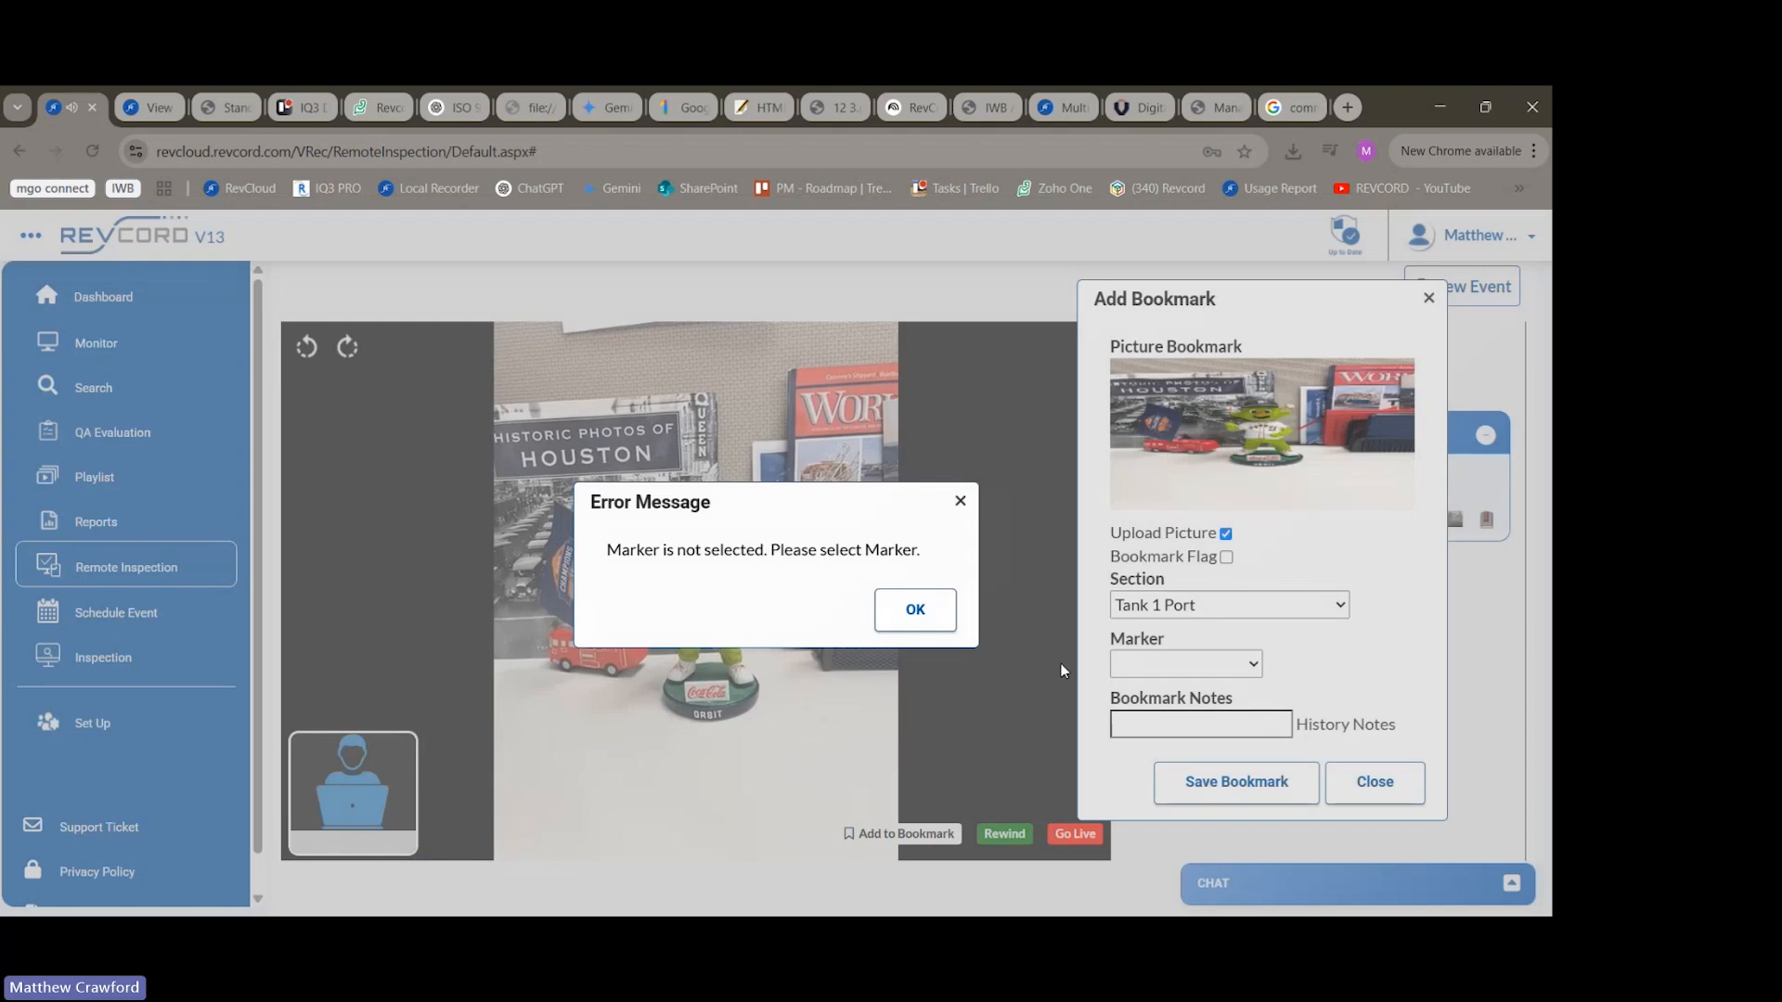
click(913, 614)
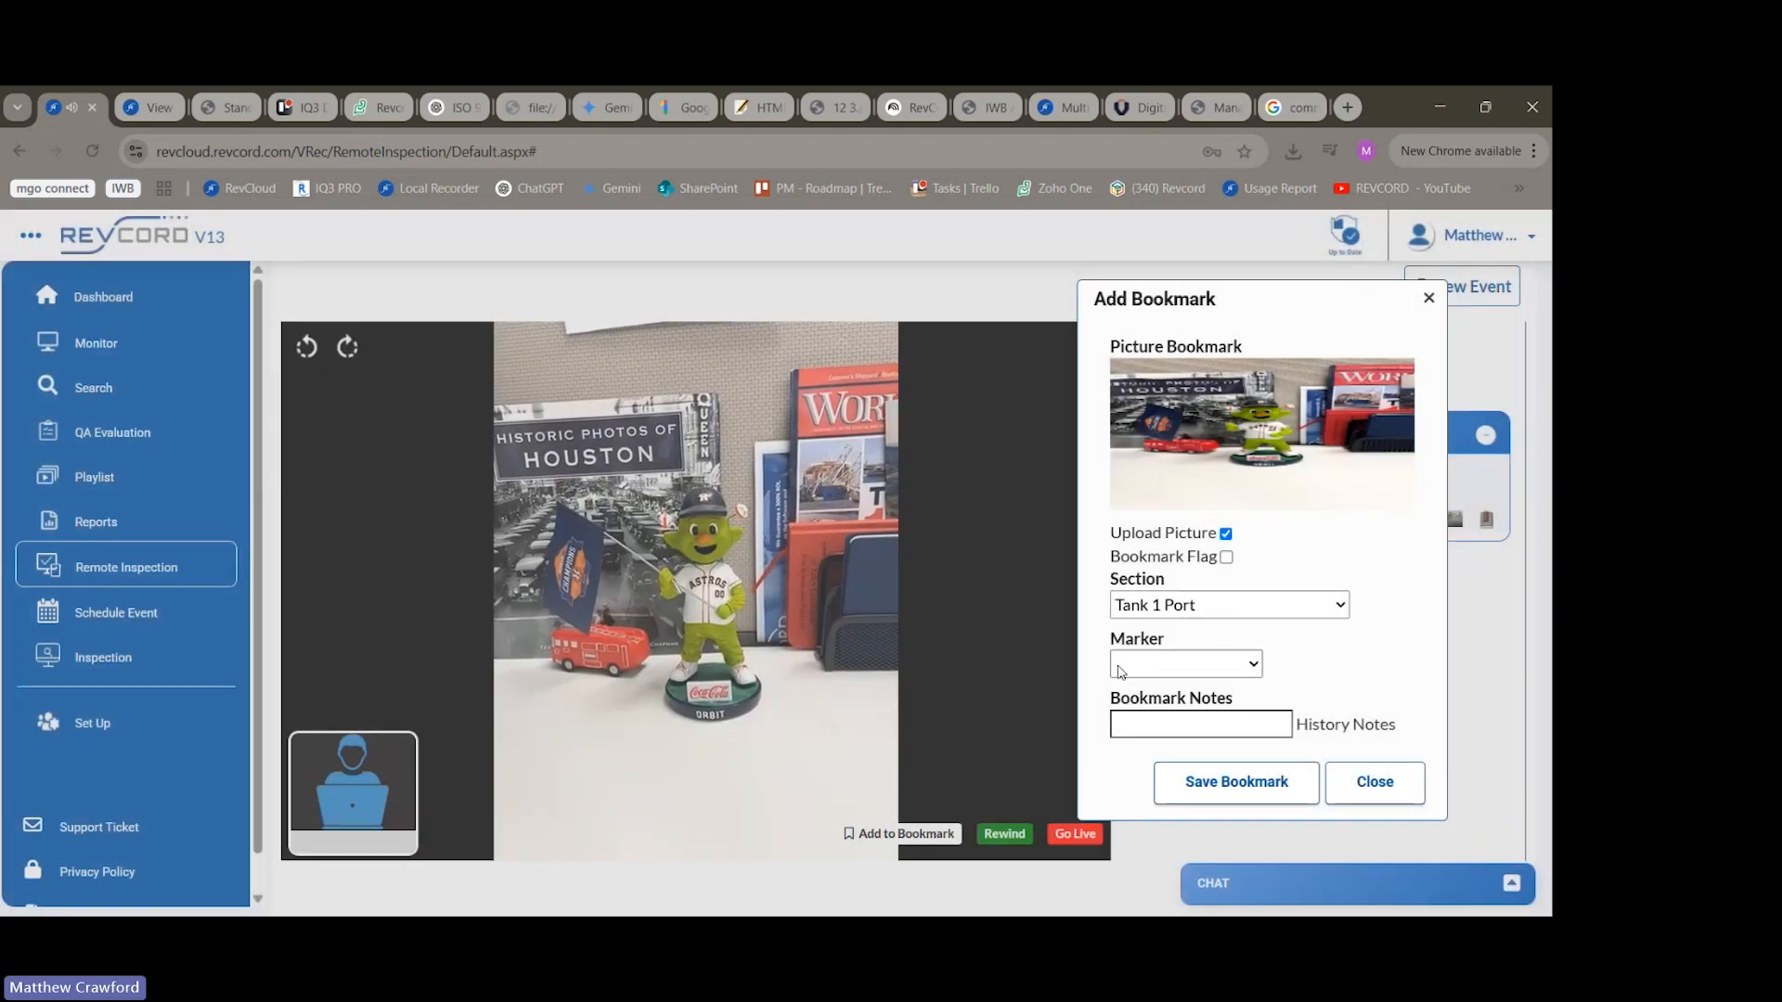
Set the bookmark's section to Tank 1 and answer Yes for the Cargo Pump Bleeders, Drain Valves, Inspection Plates marker.
click(1172, 190)
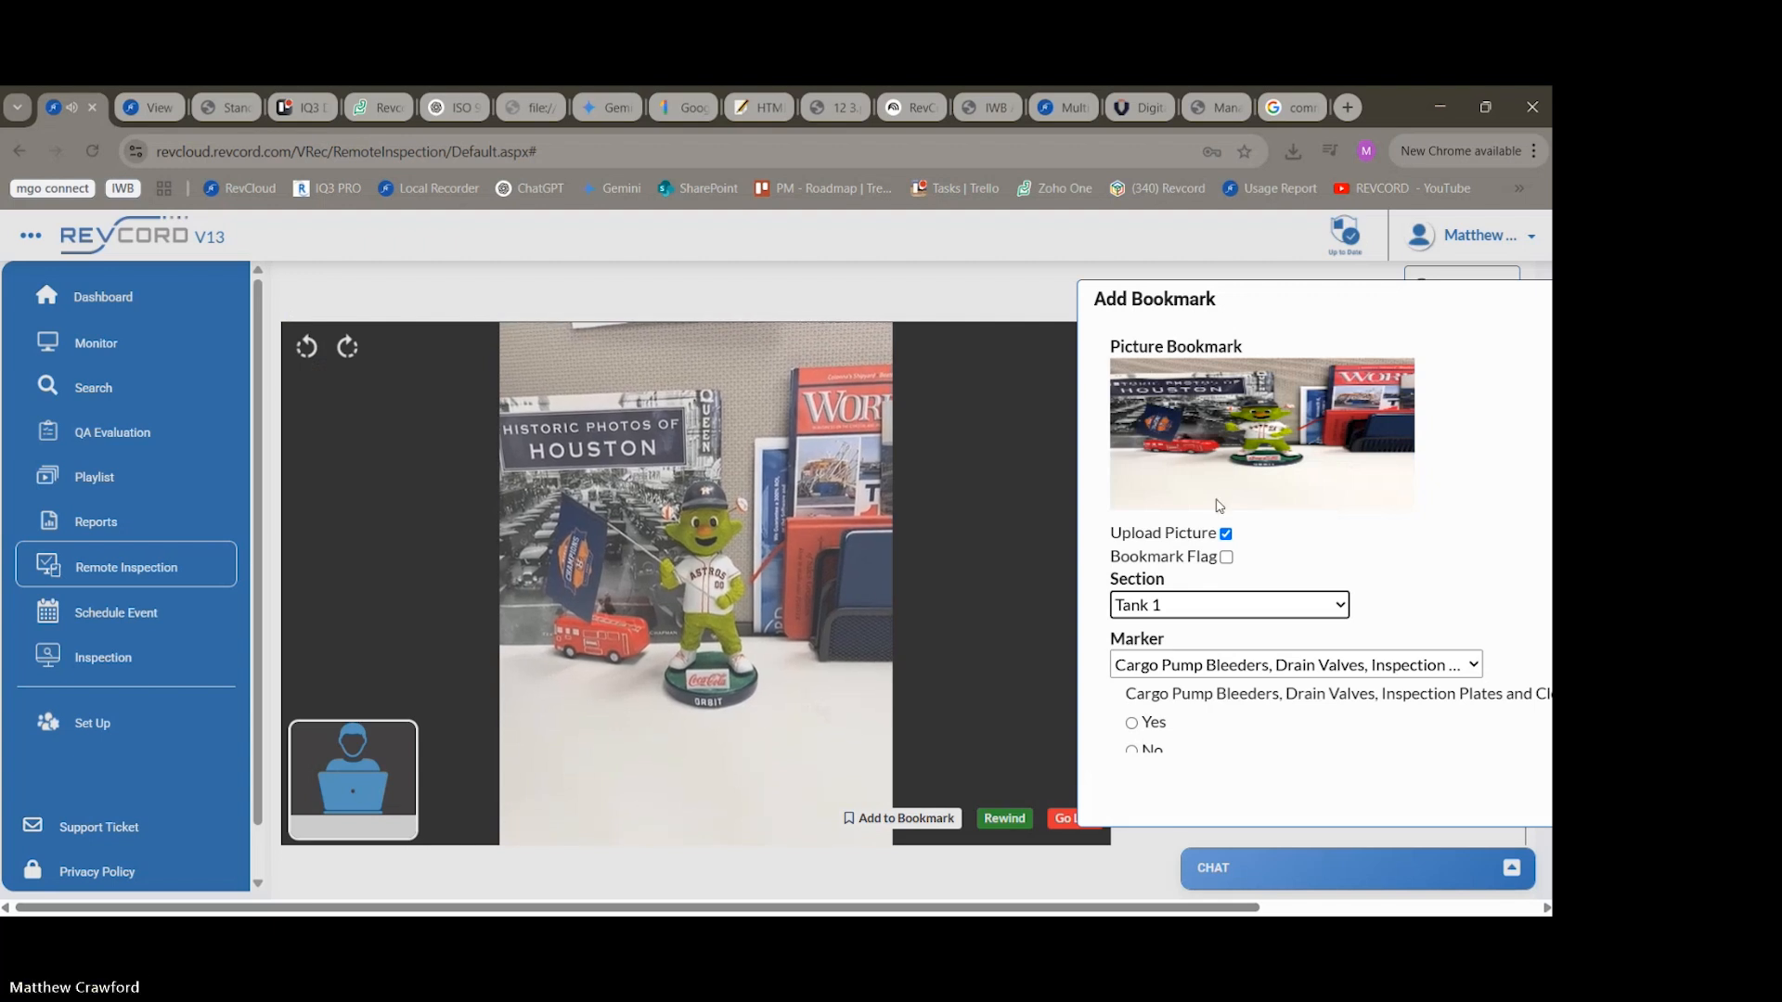
click(1236, 670)
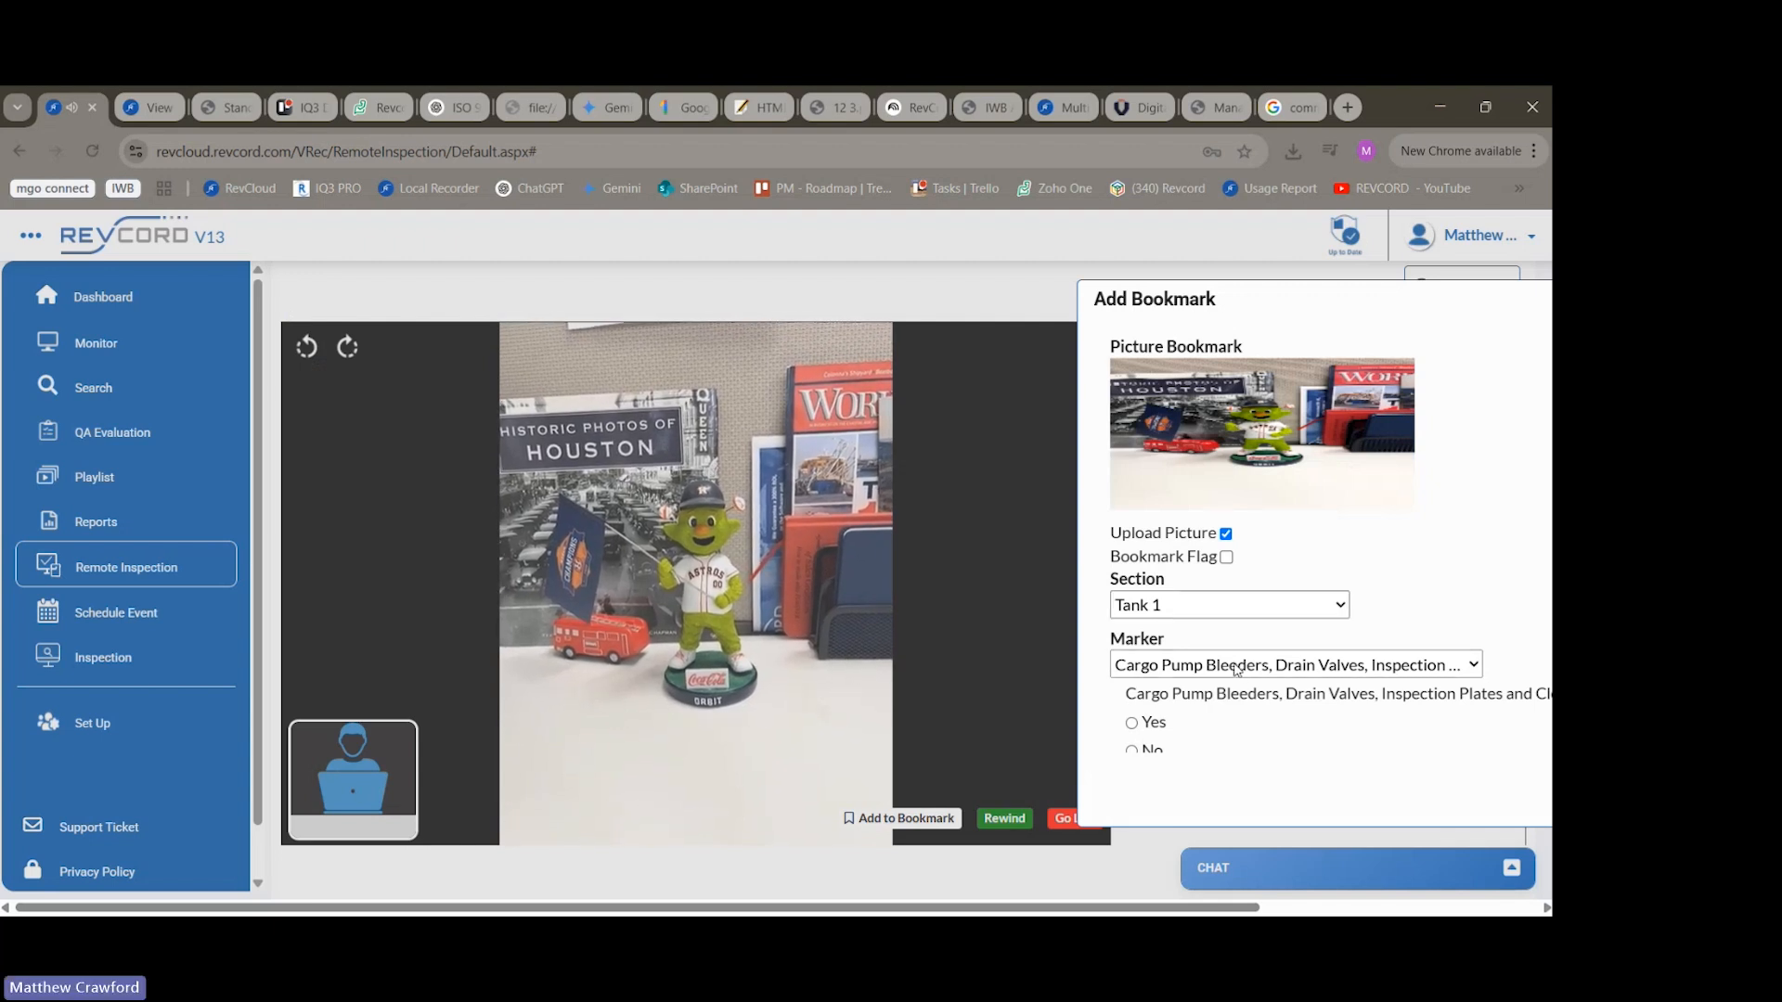
click(1236, 670)
scroll(1175, 708, down, 1)
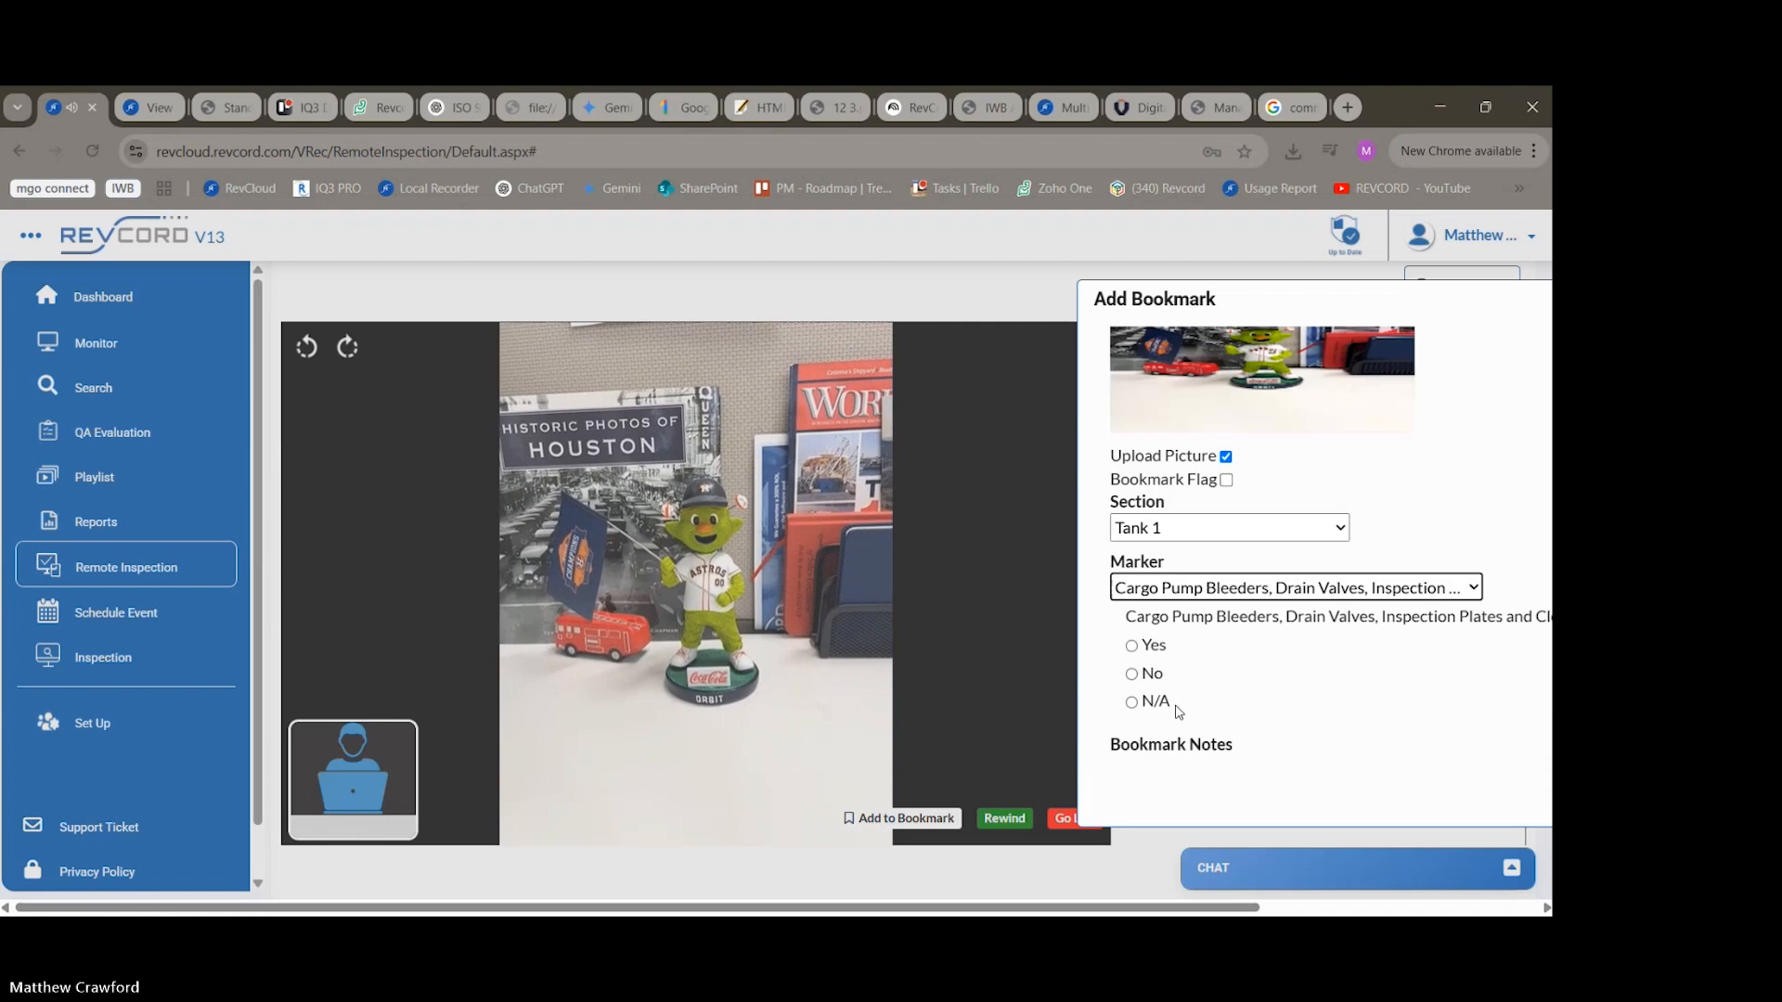
click(1132, 646)
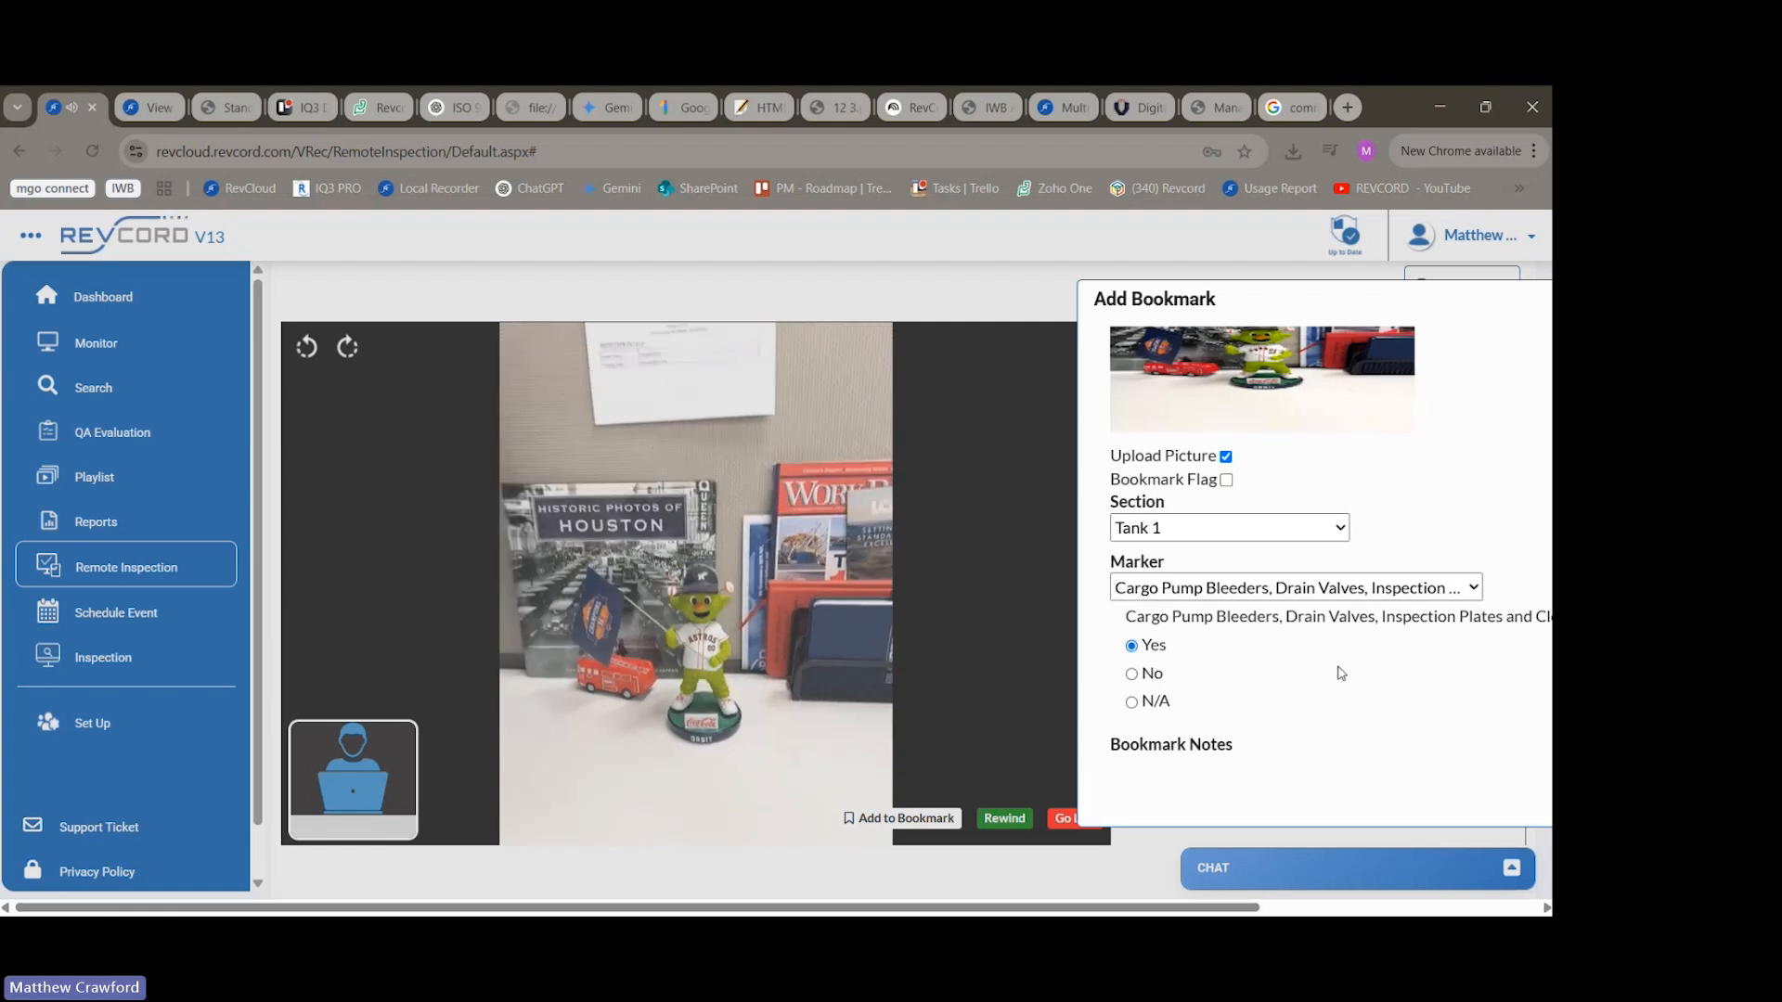
Leave the bookmark notes empty, reposition the dialog so its save option is reachable, and save the Tank 1 bookmark.
scroll(1336, 668, down, 1)
click(1174, 731)
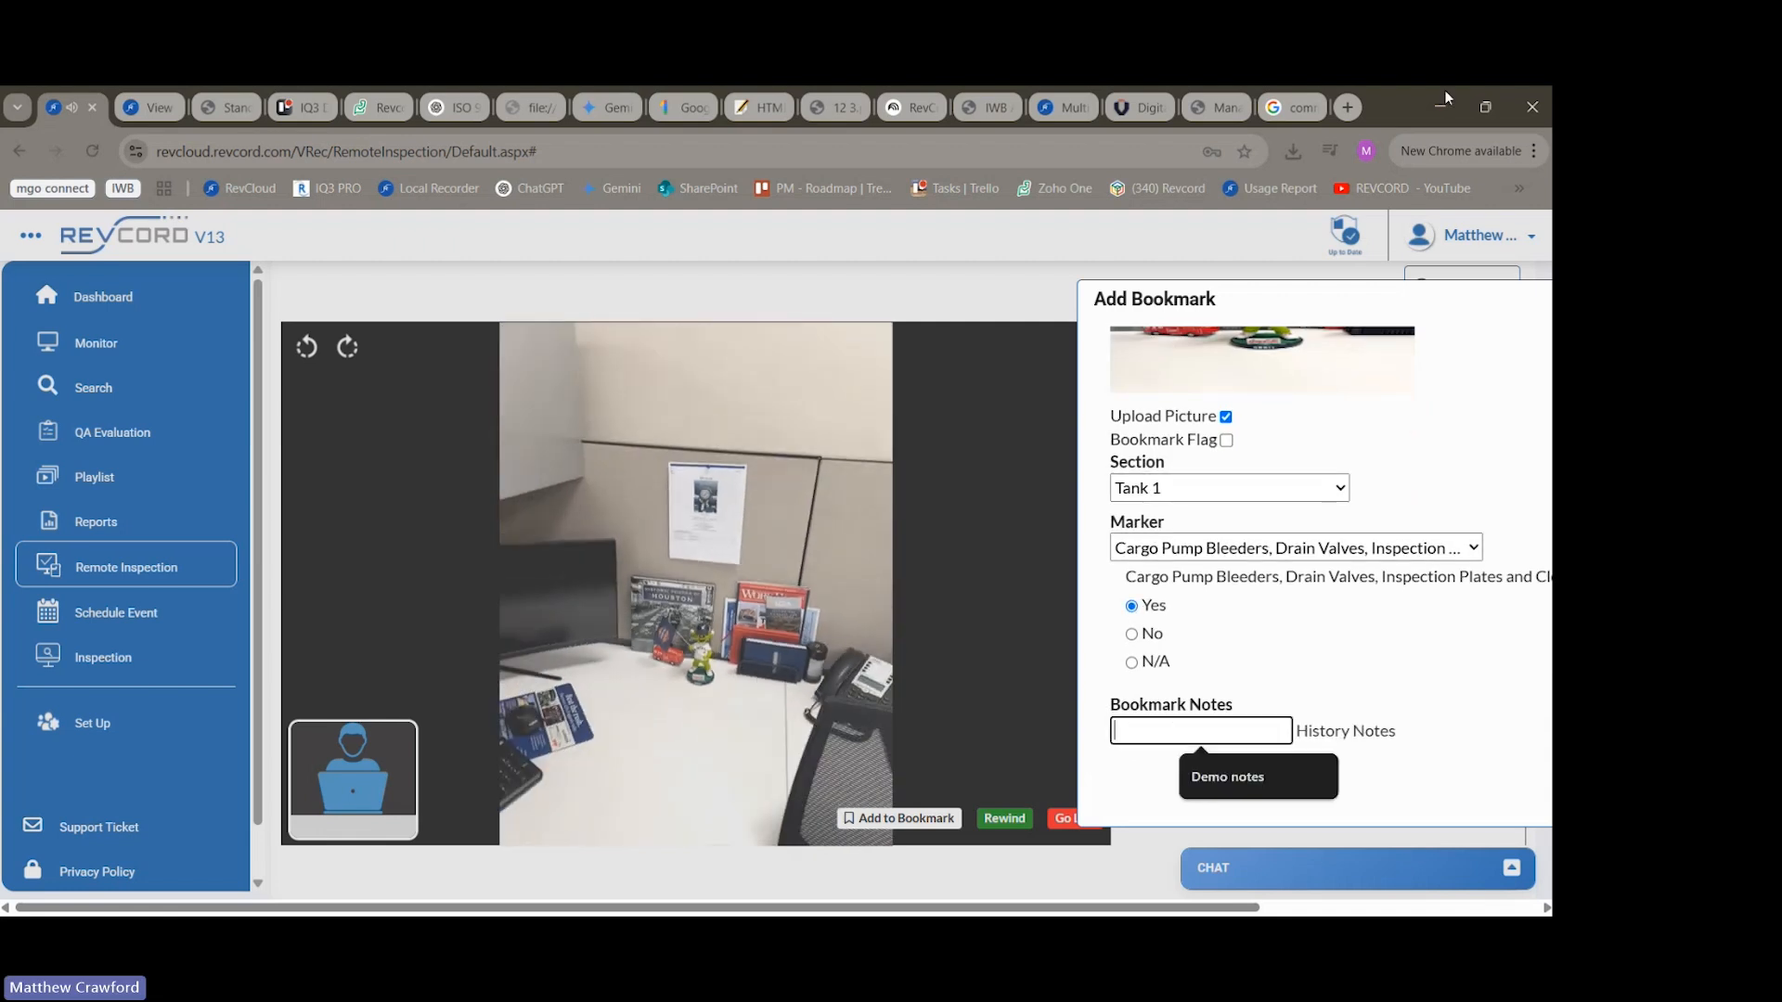
click(1130, 783)
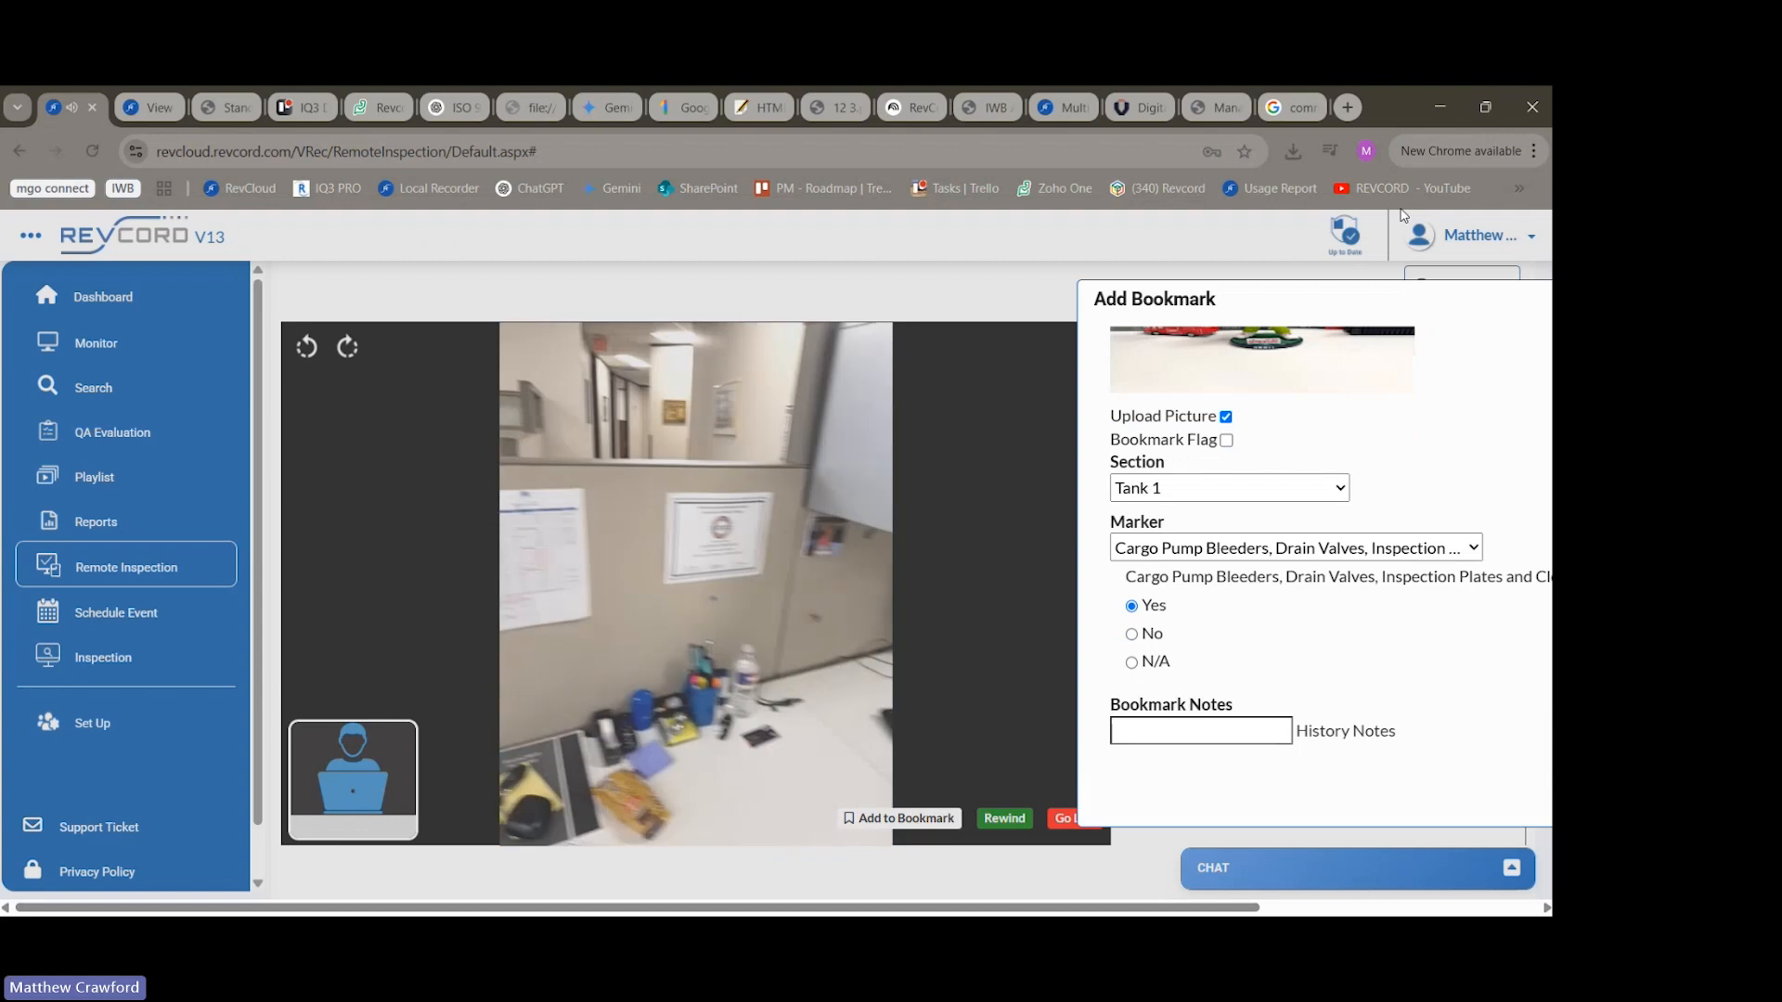
drag(1386, 297, 1183, 320)
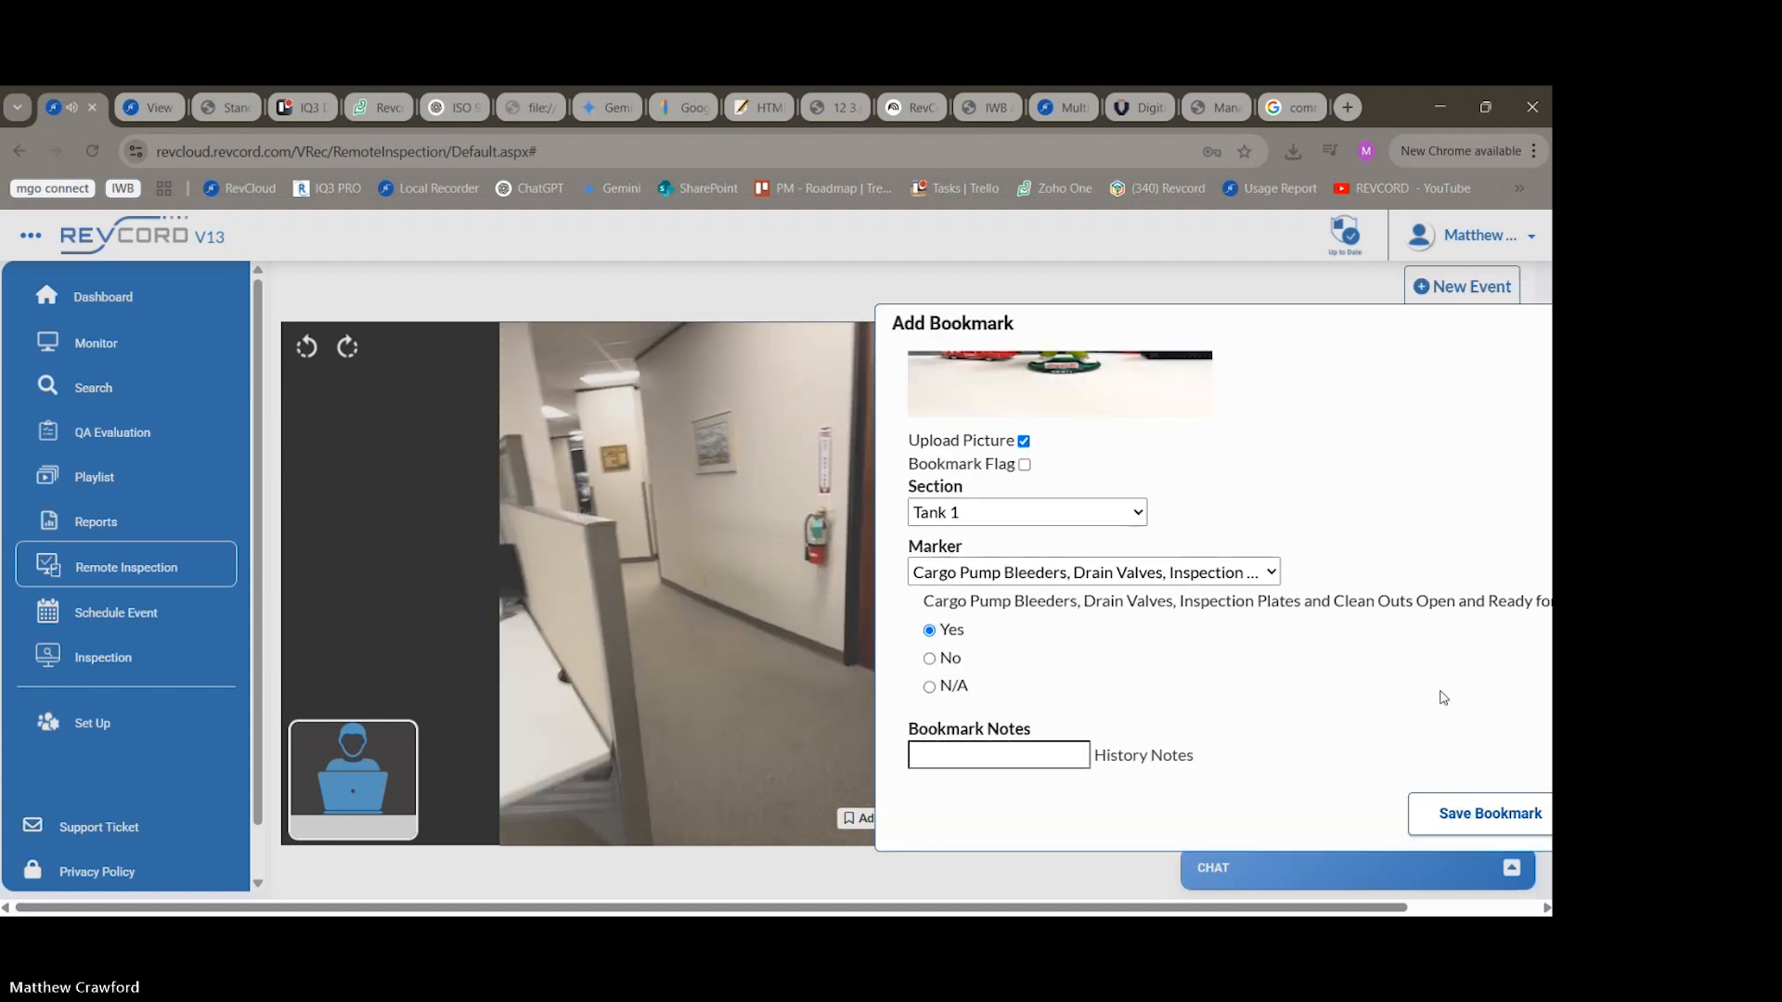
click(1478, 813)
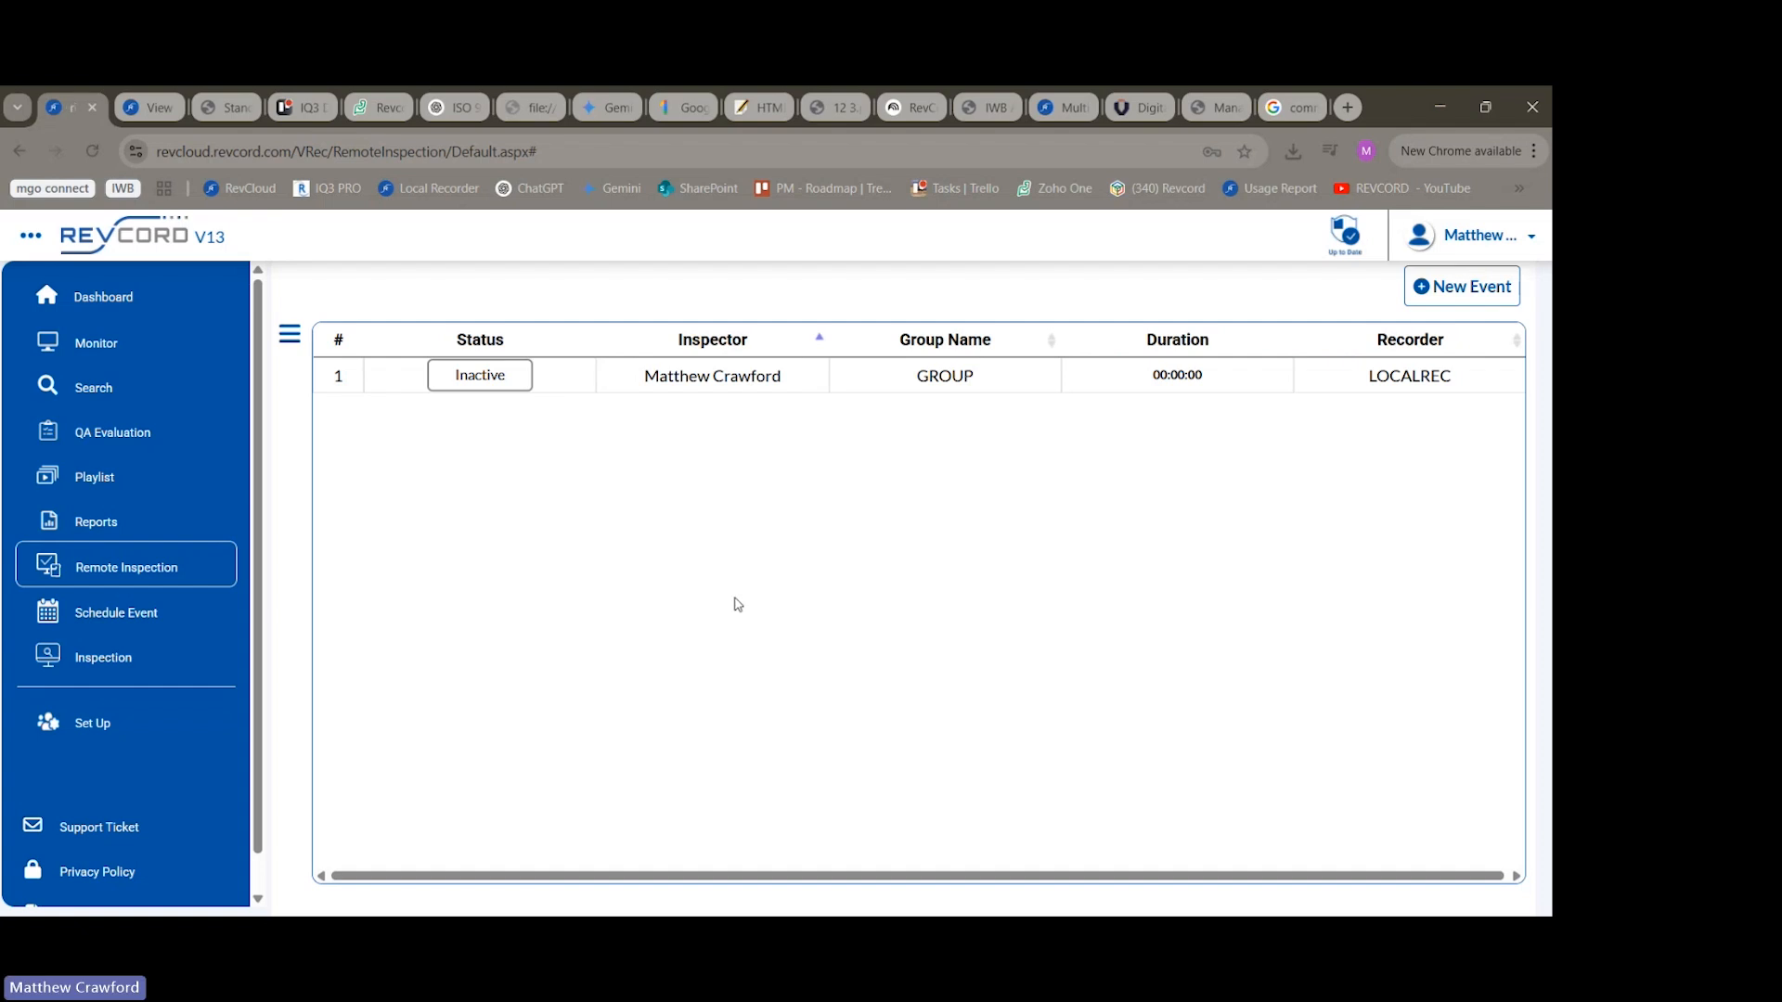
View the recorded events on the Search page and the user library on the Monitor page.
click(89, 398)
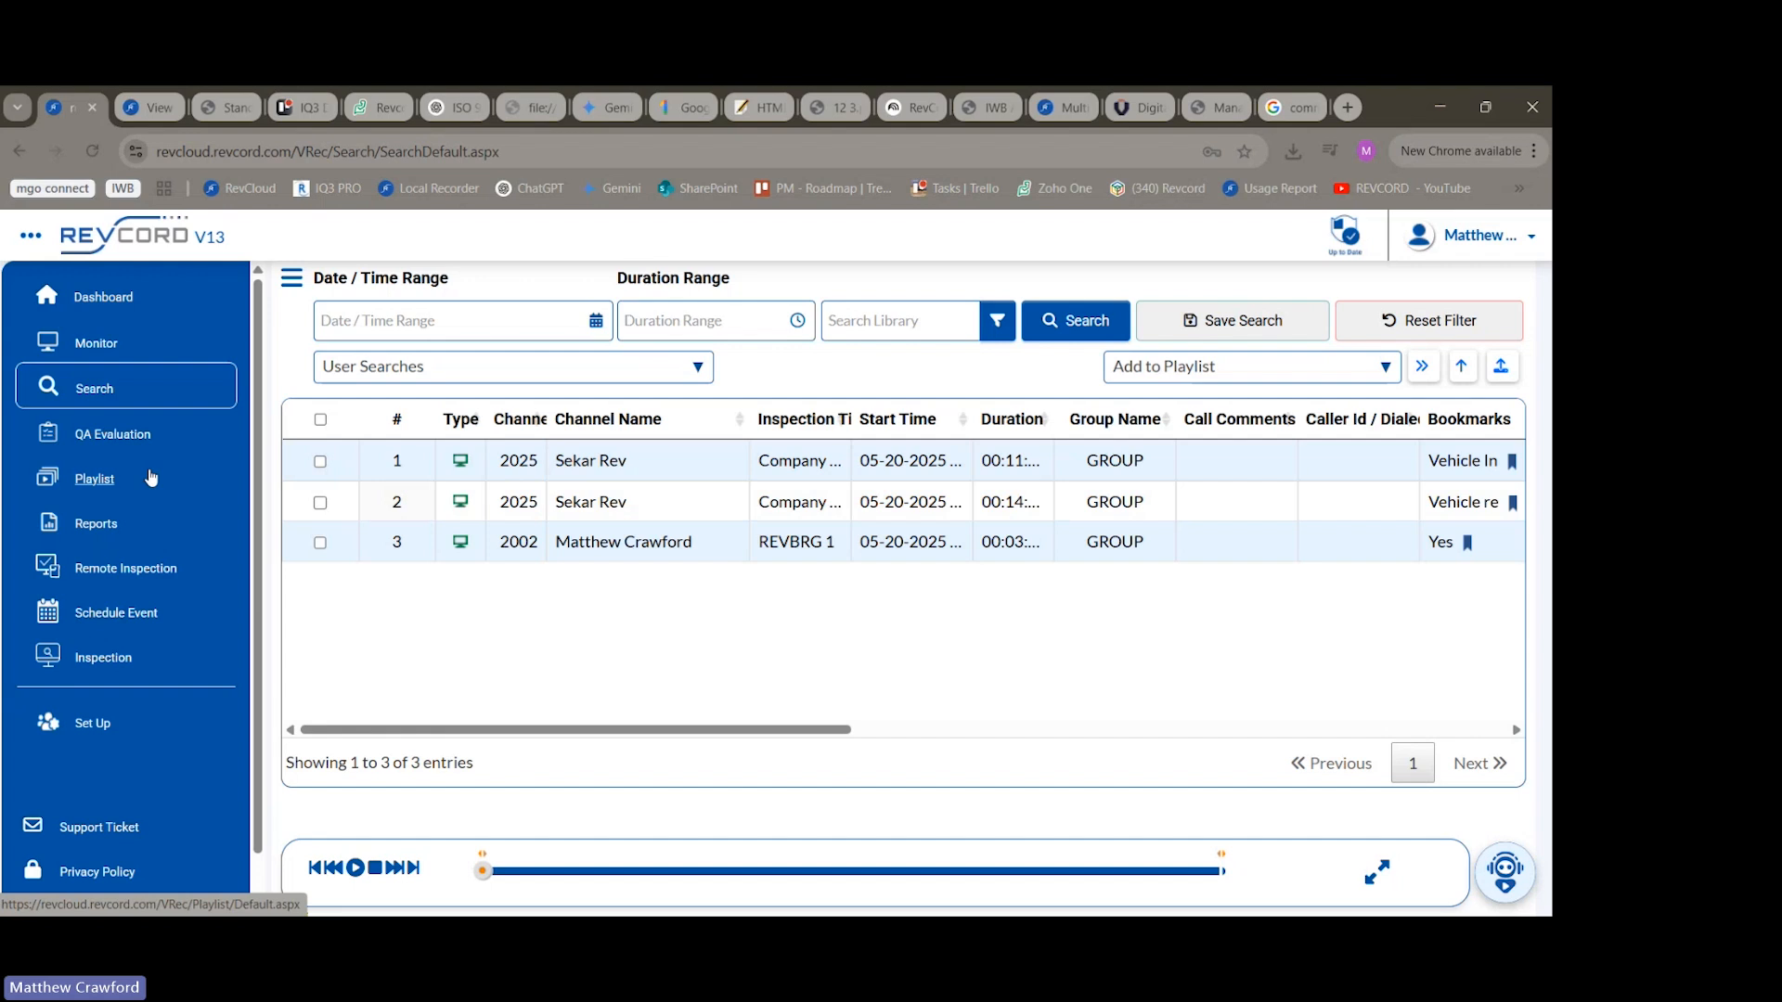
click(97, 344)
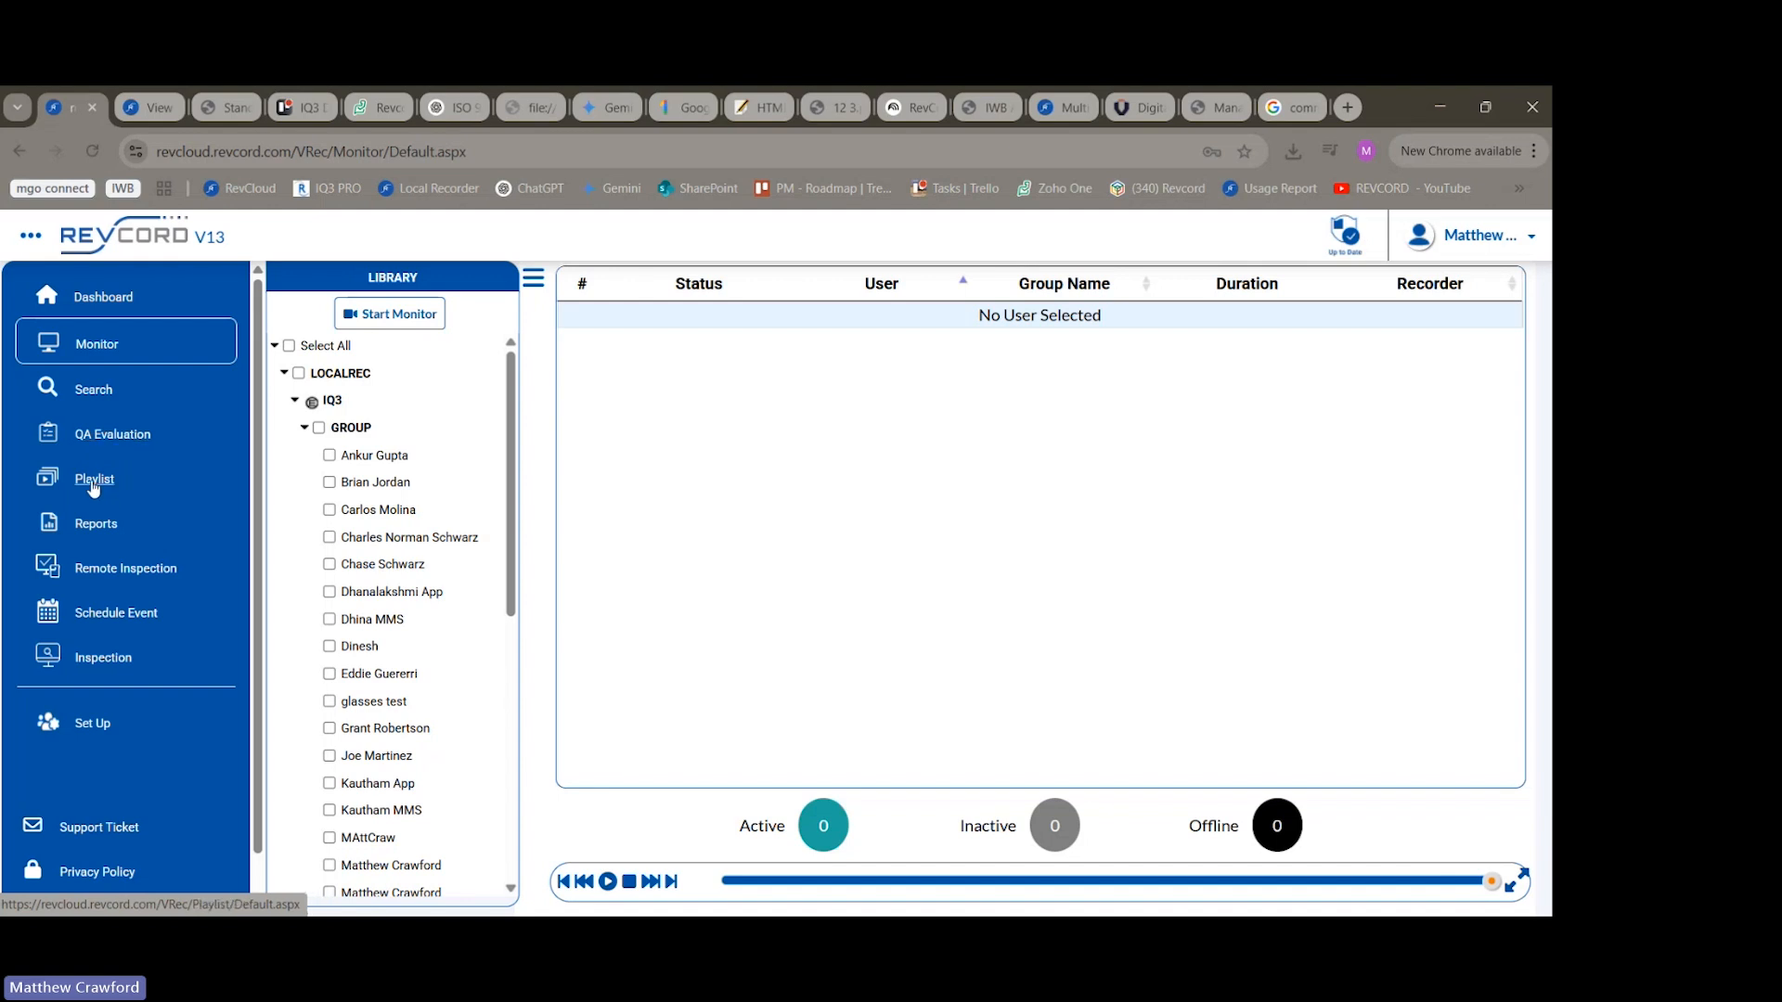
Open the February Surveys playlist as a list, look through its events to the last entry, and check the attached files.
click(93, 480)
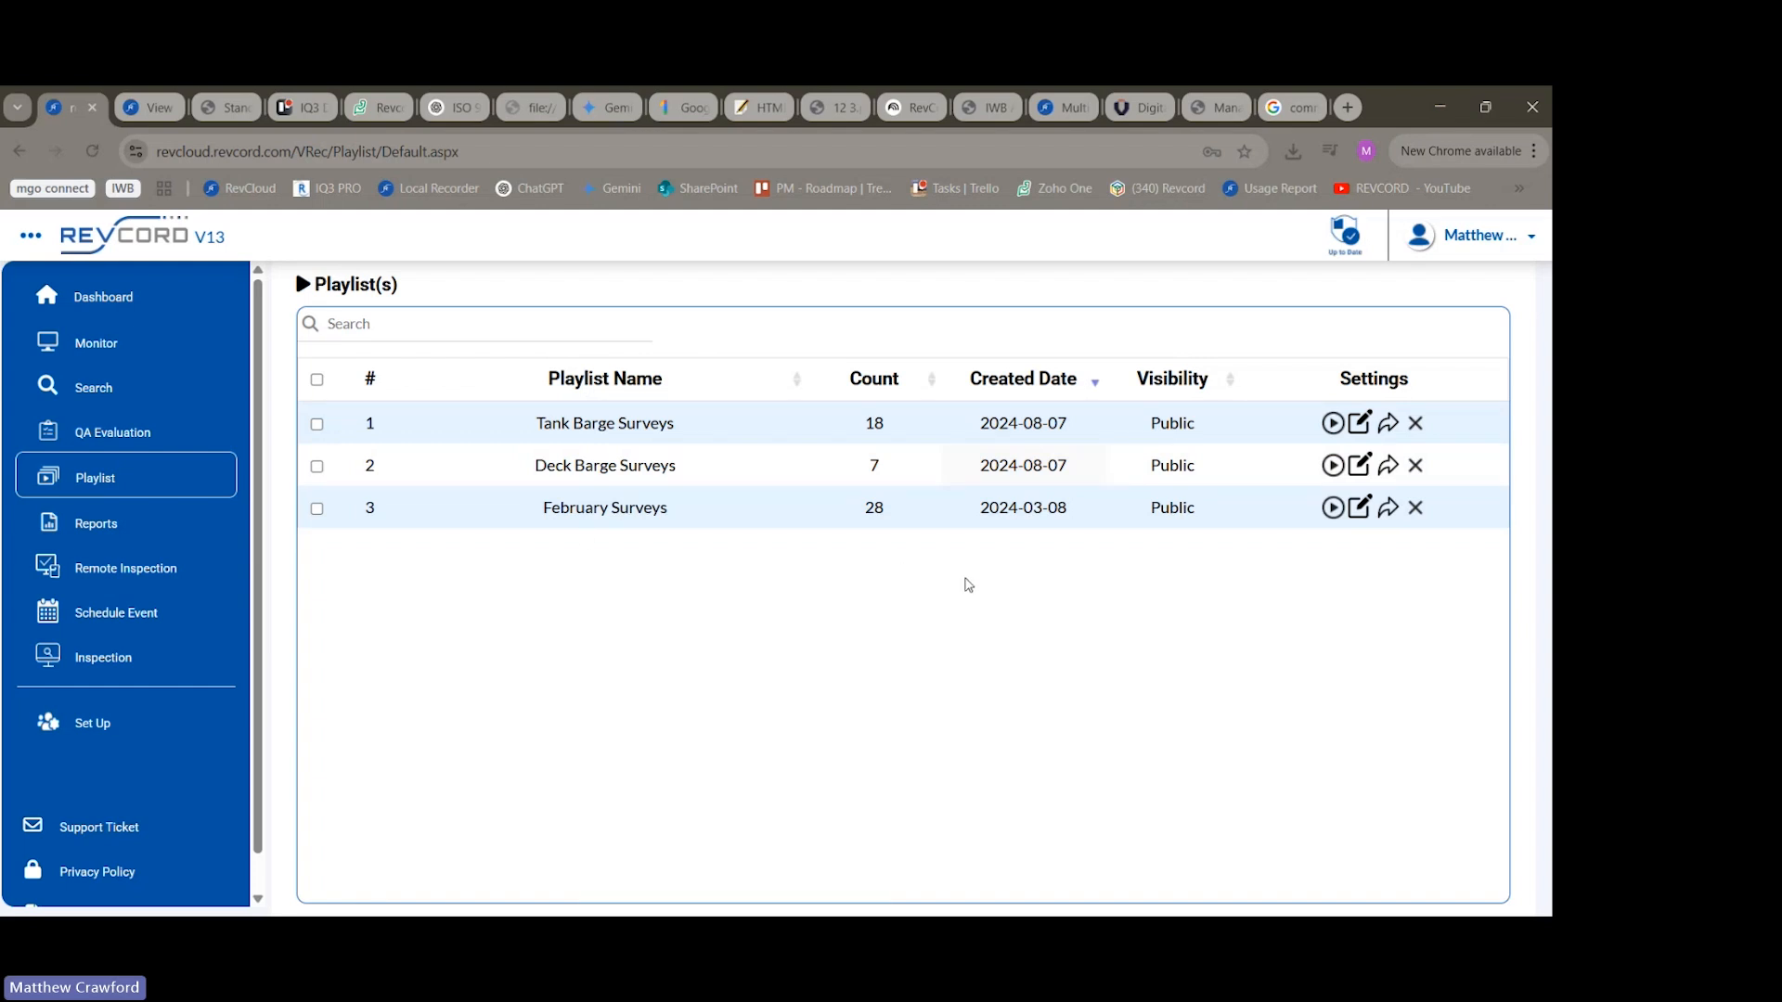
click(1333, 508)
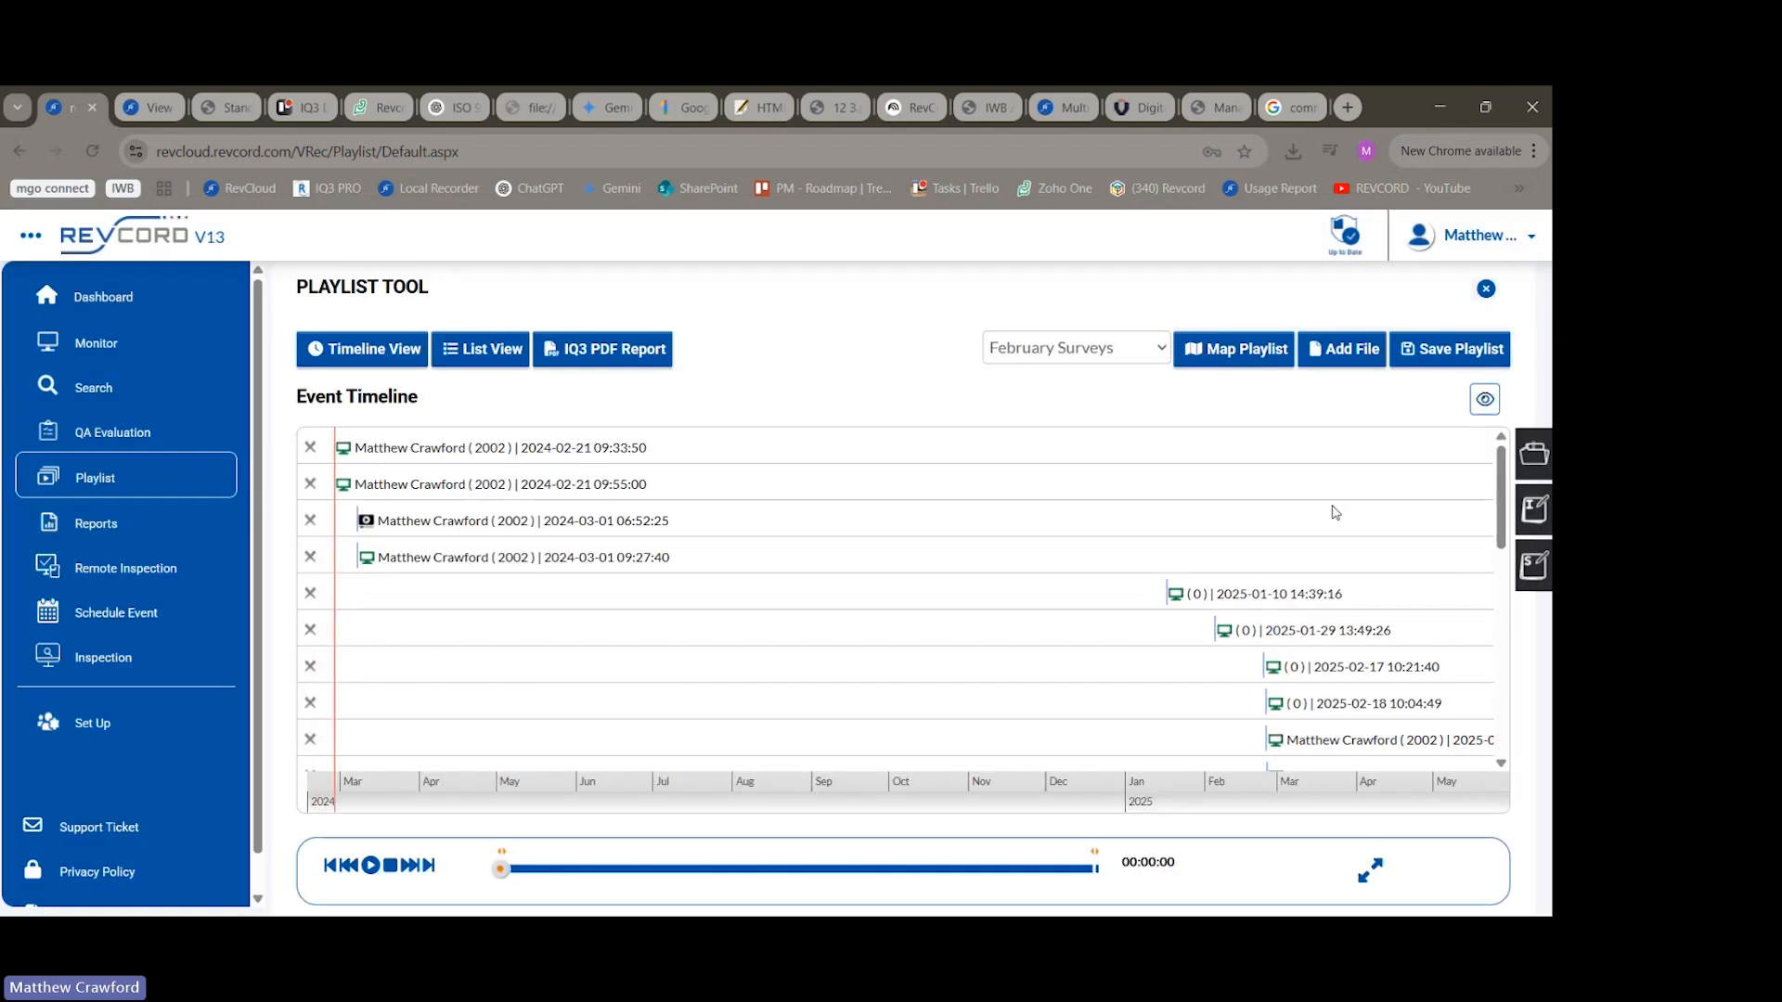
click(490, 353)
scroll(848, 583, down, 1)
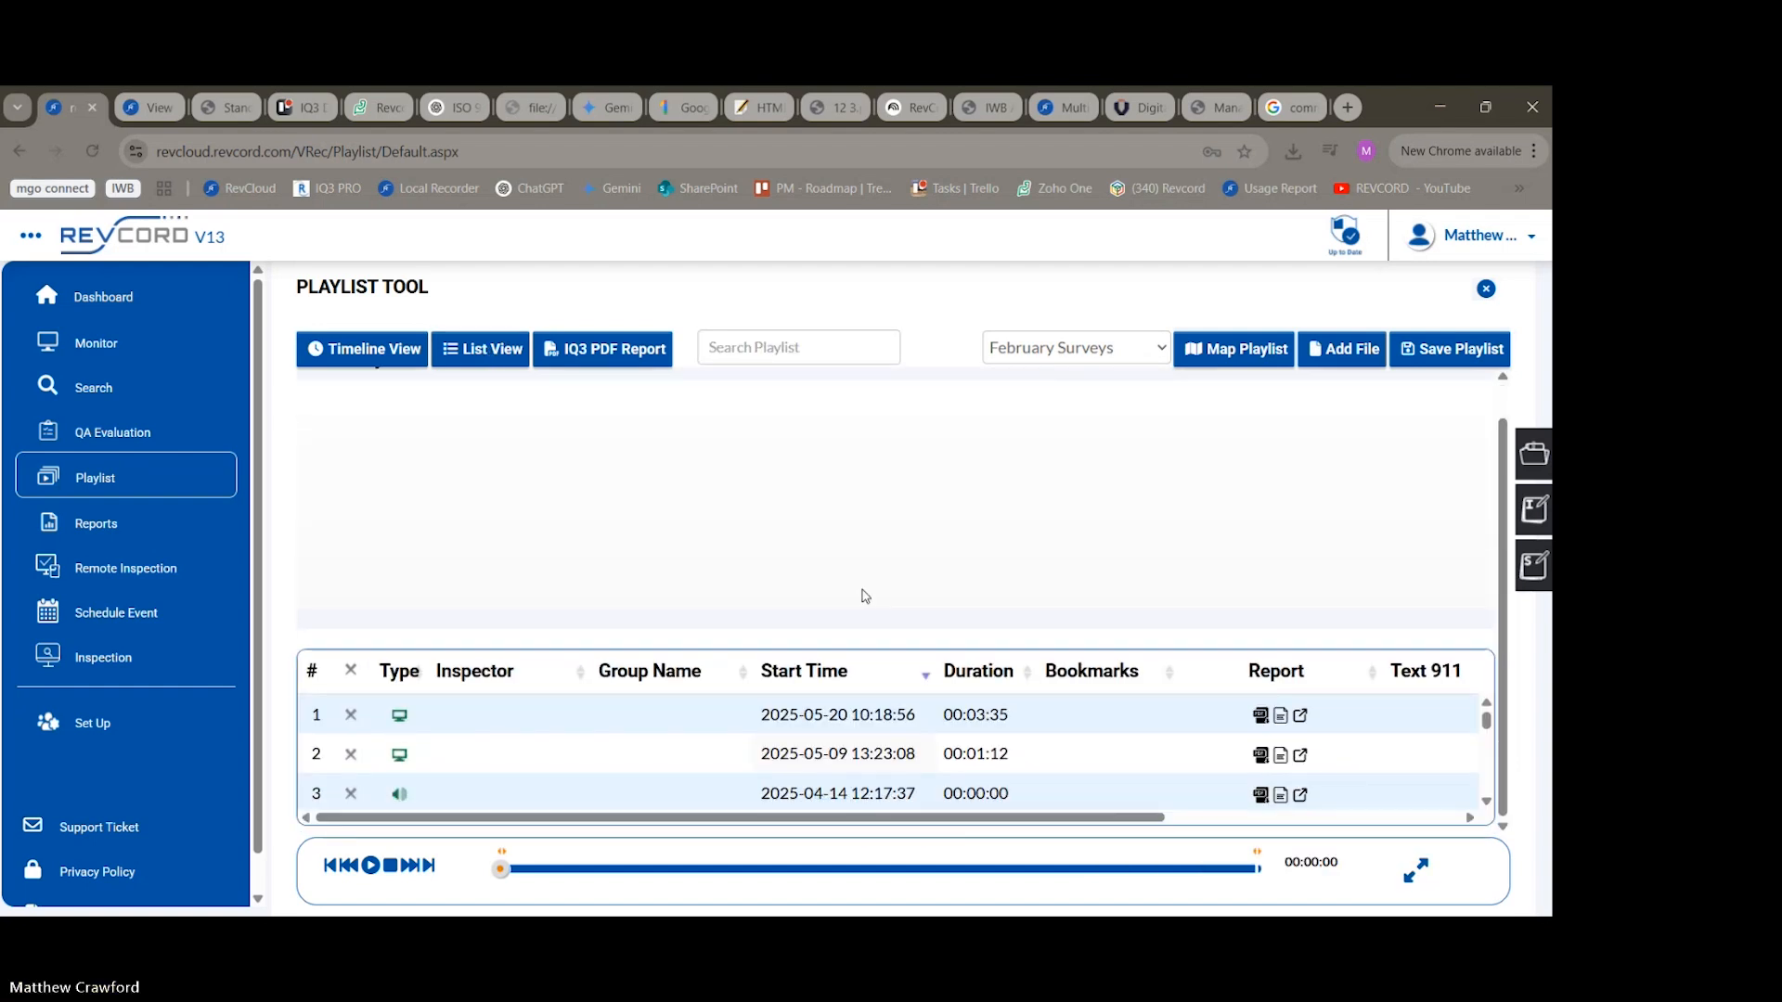
scroll(1074, 712, down, 6)
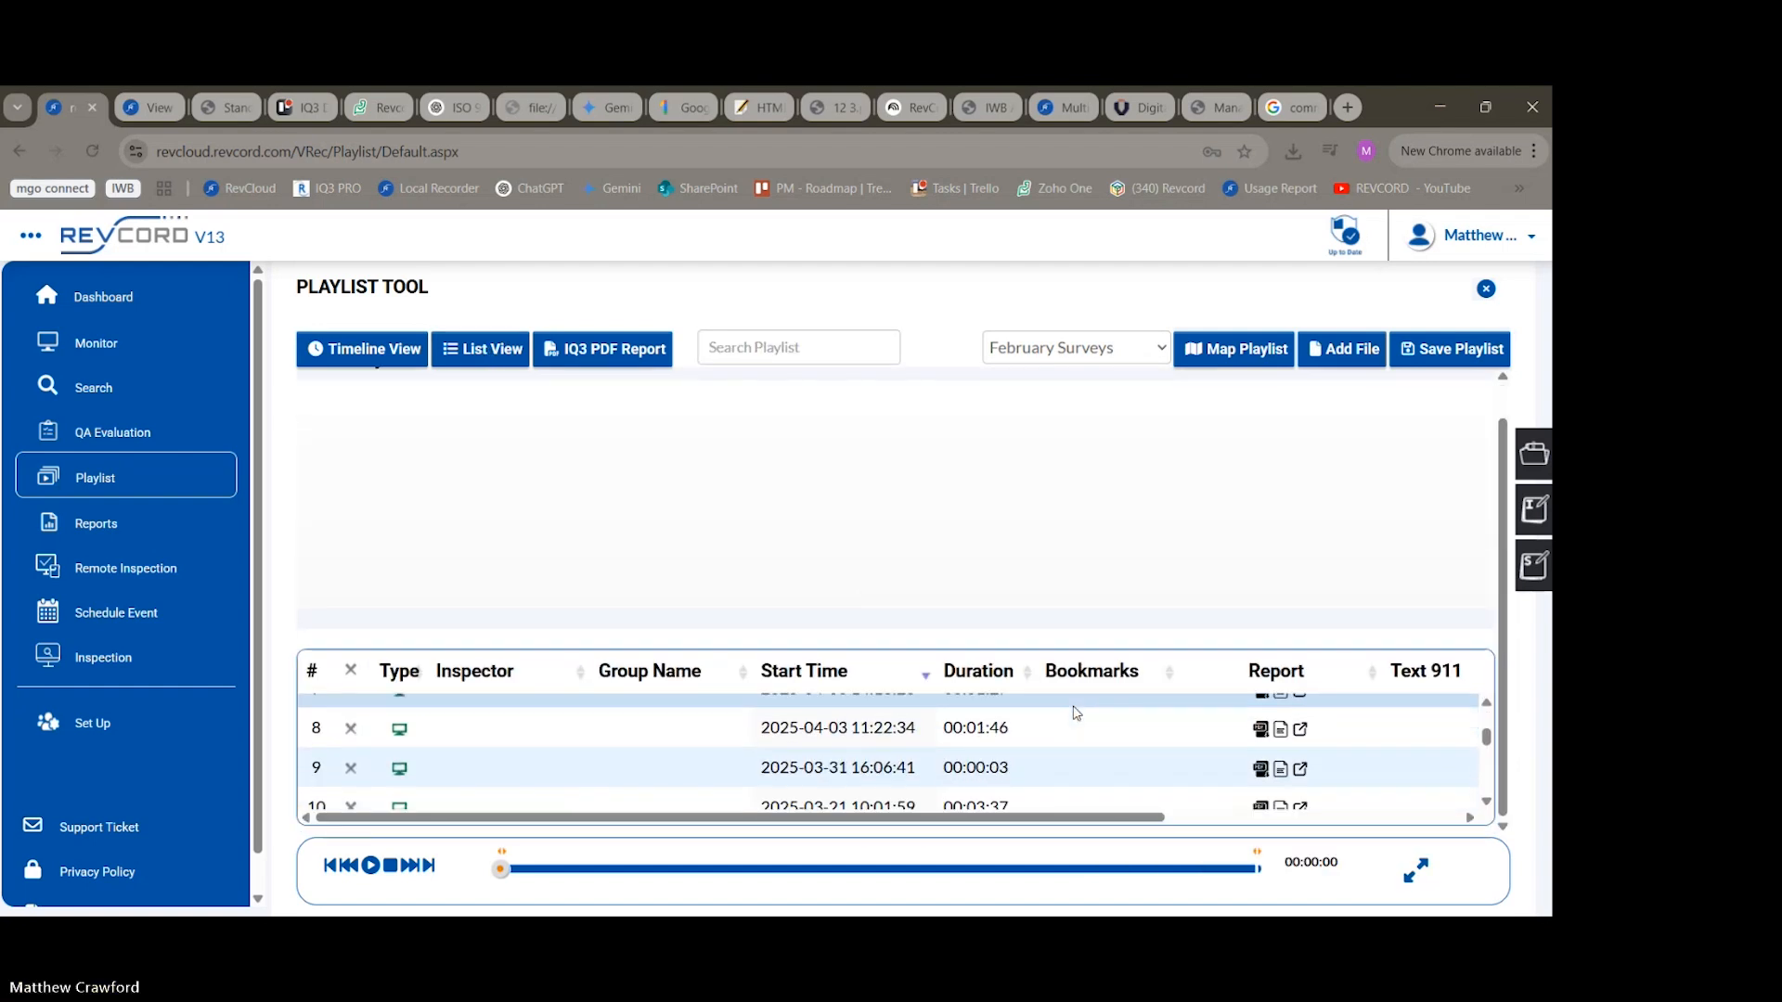
scroll(1074, 713, down, 6)
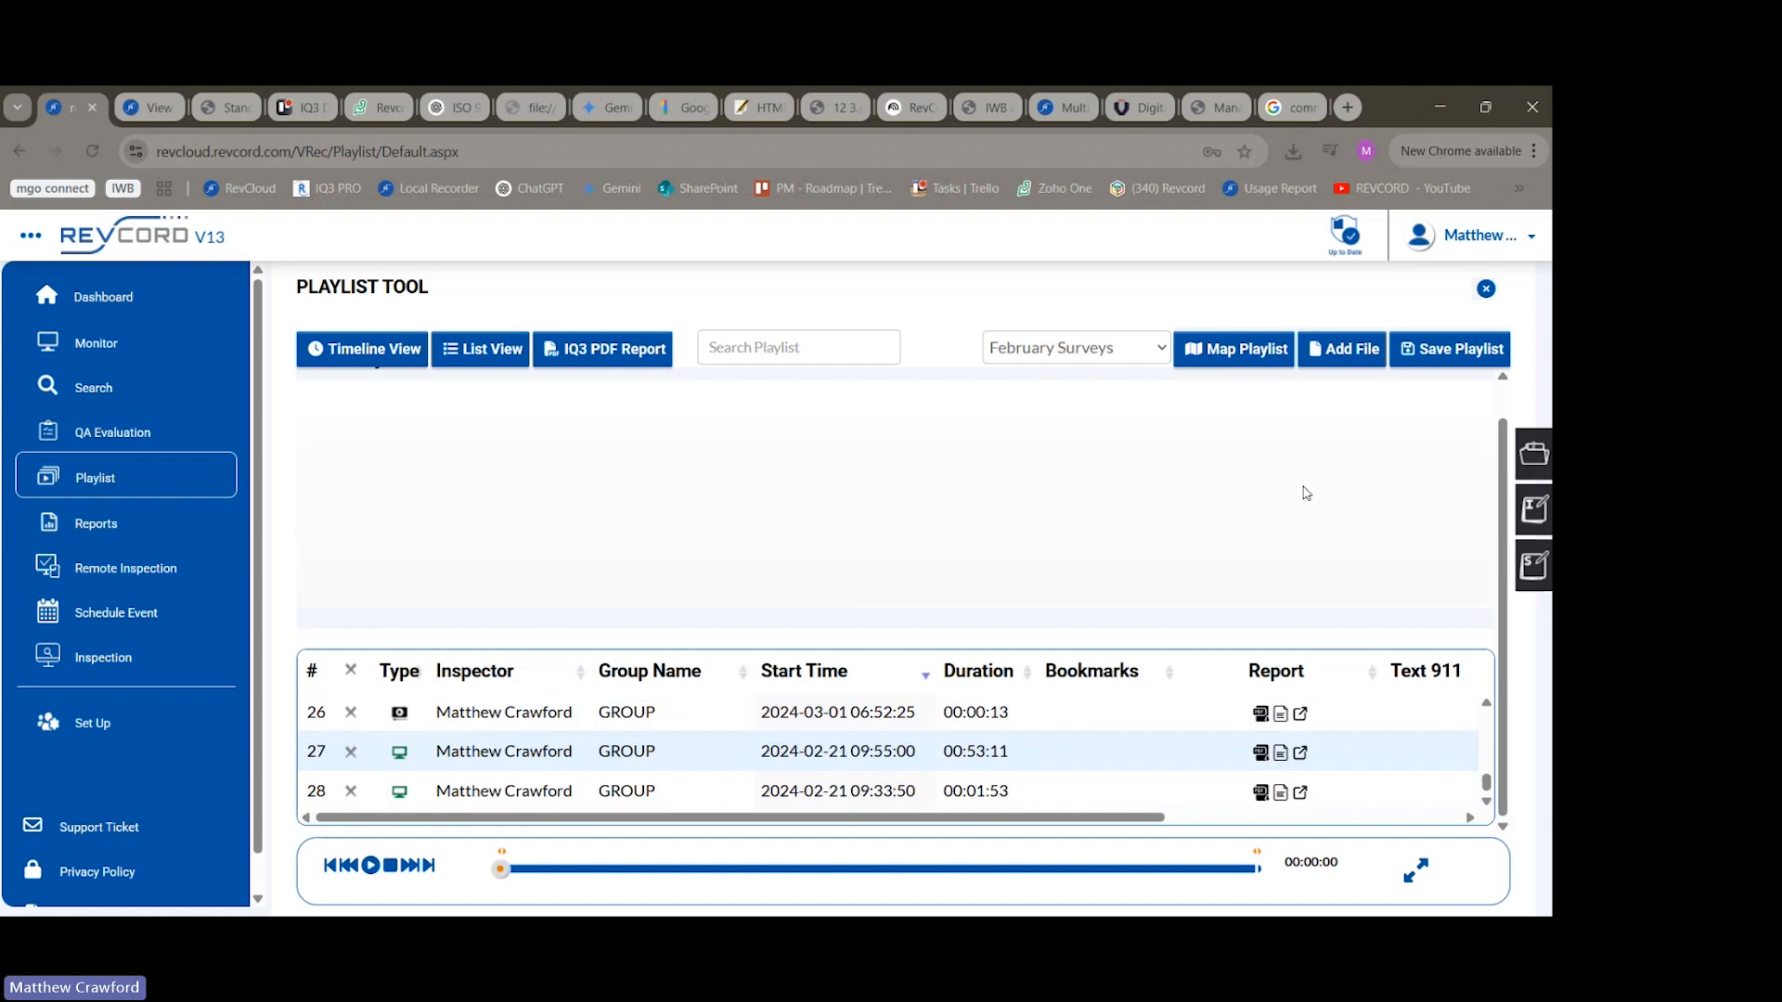
click(1404, 461)
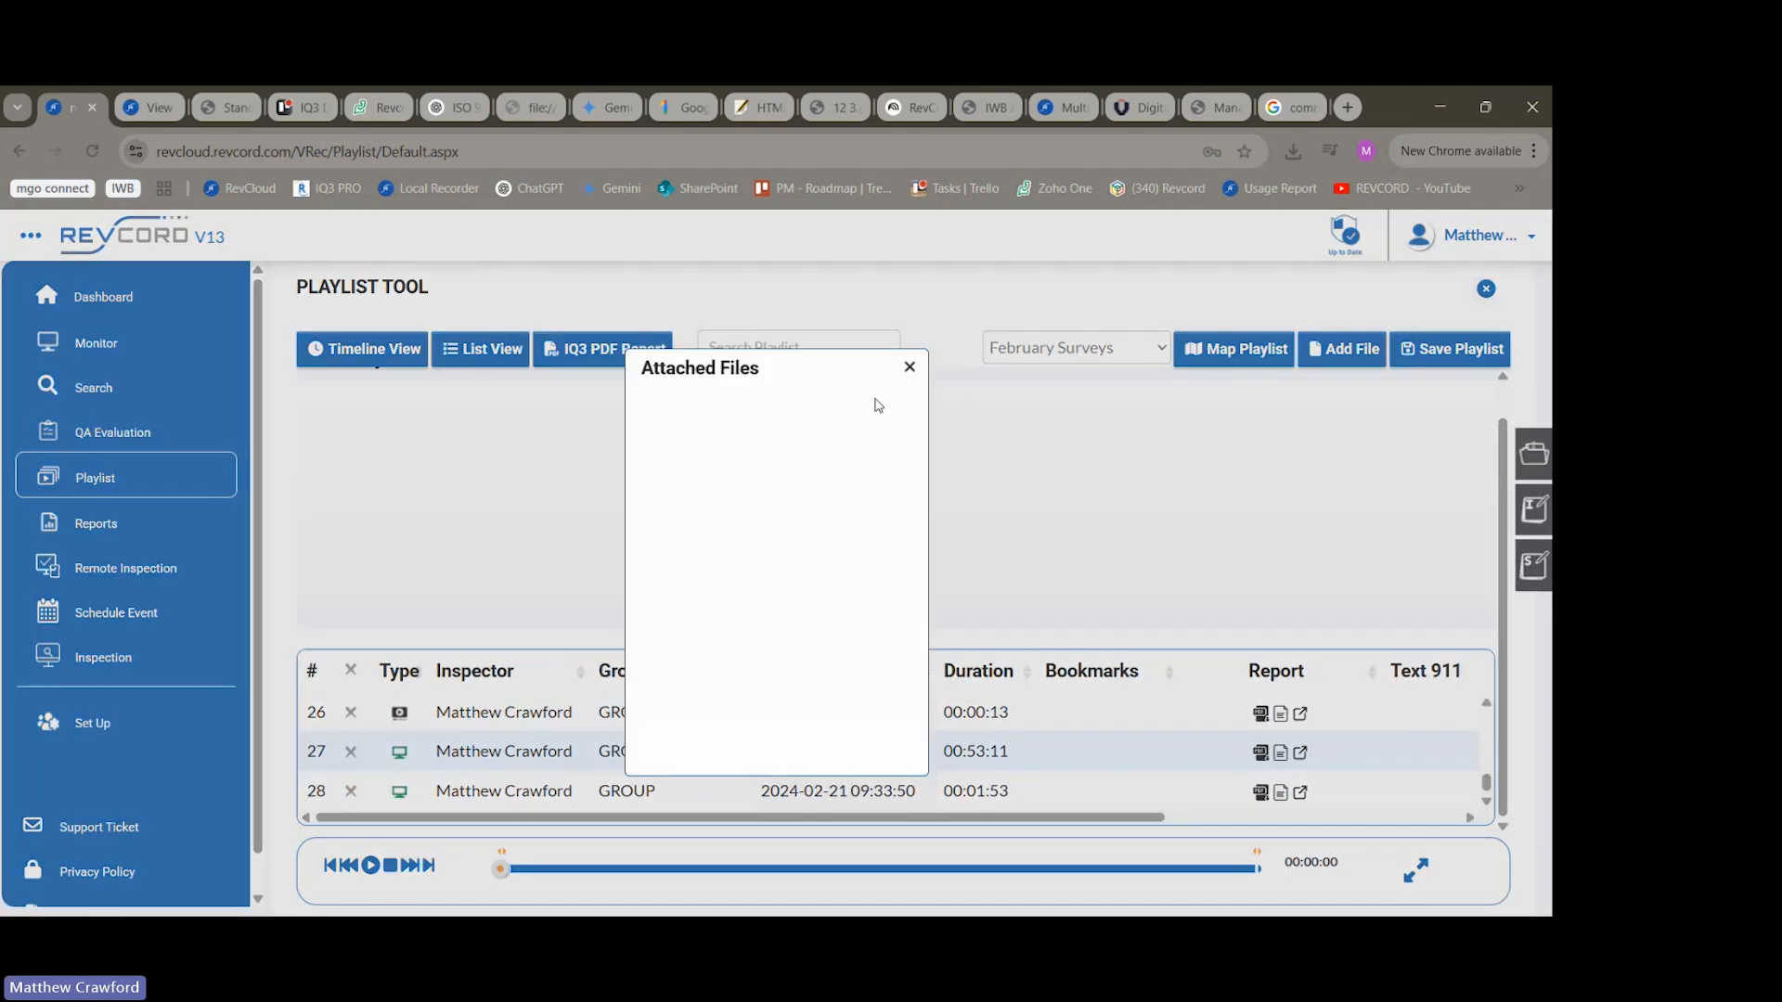
click(913, 369)
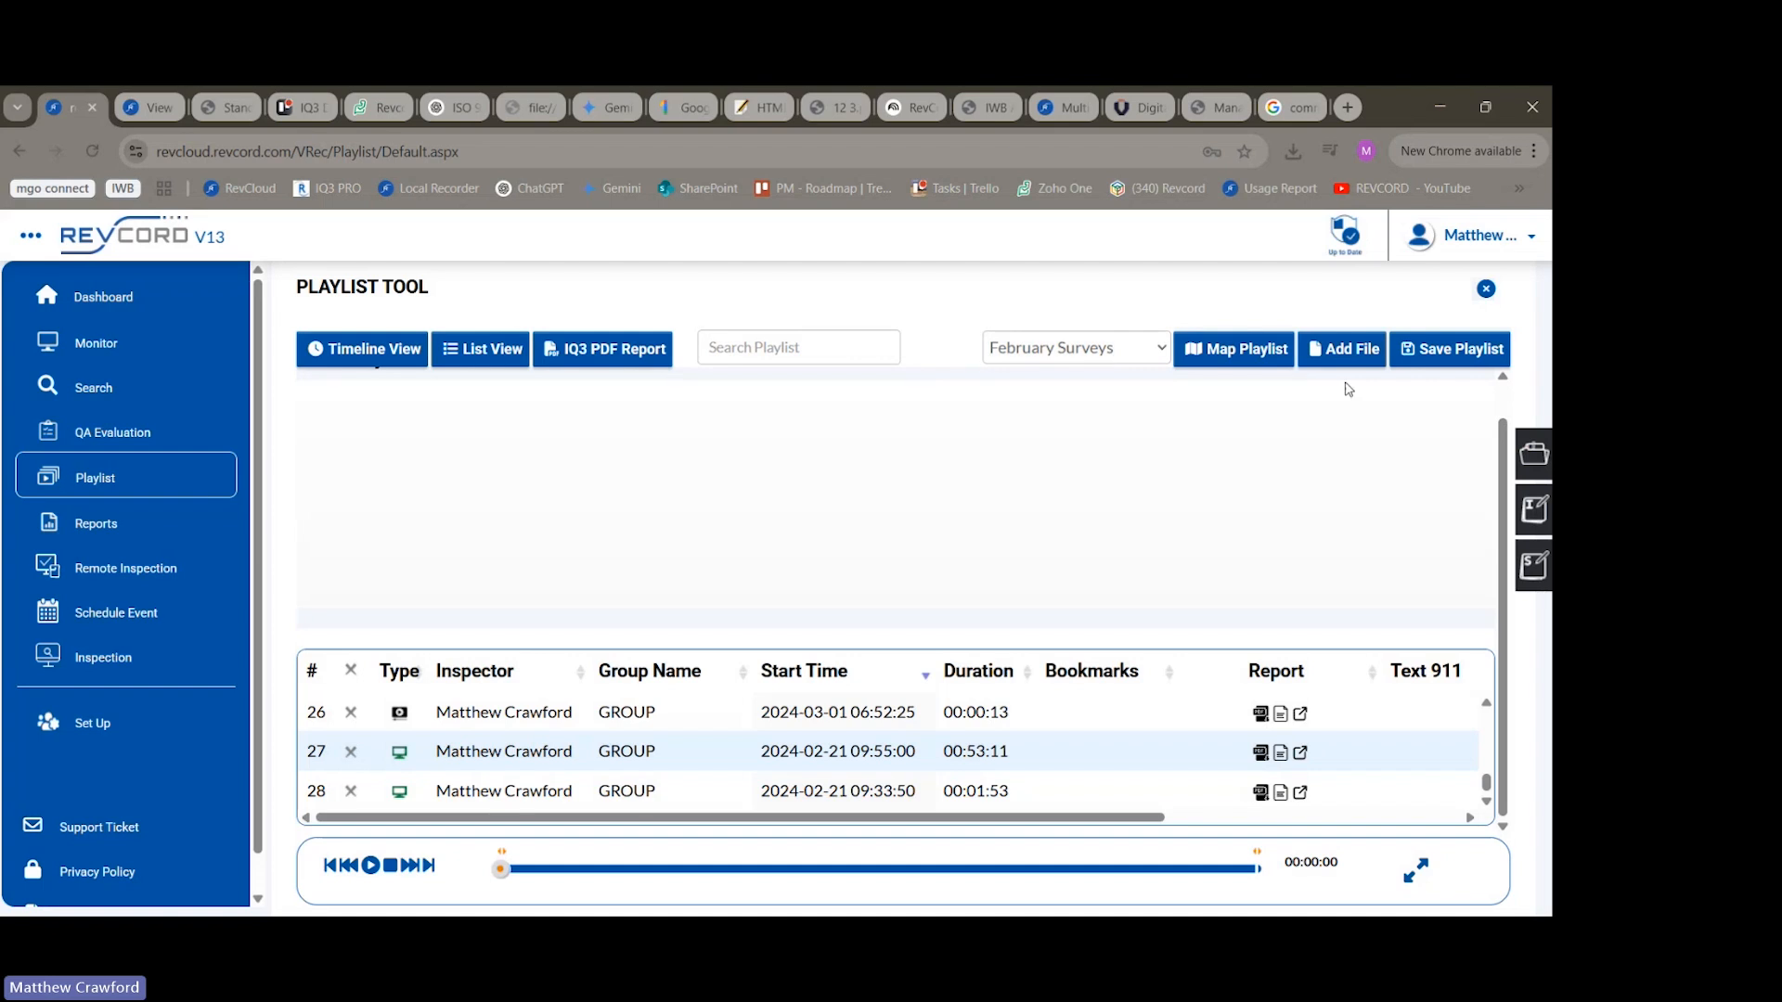
Show the February Surveys playlist on a map, find the event cluster in west Houston, view one marker's details, and close the map.
click(1221, 354)
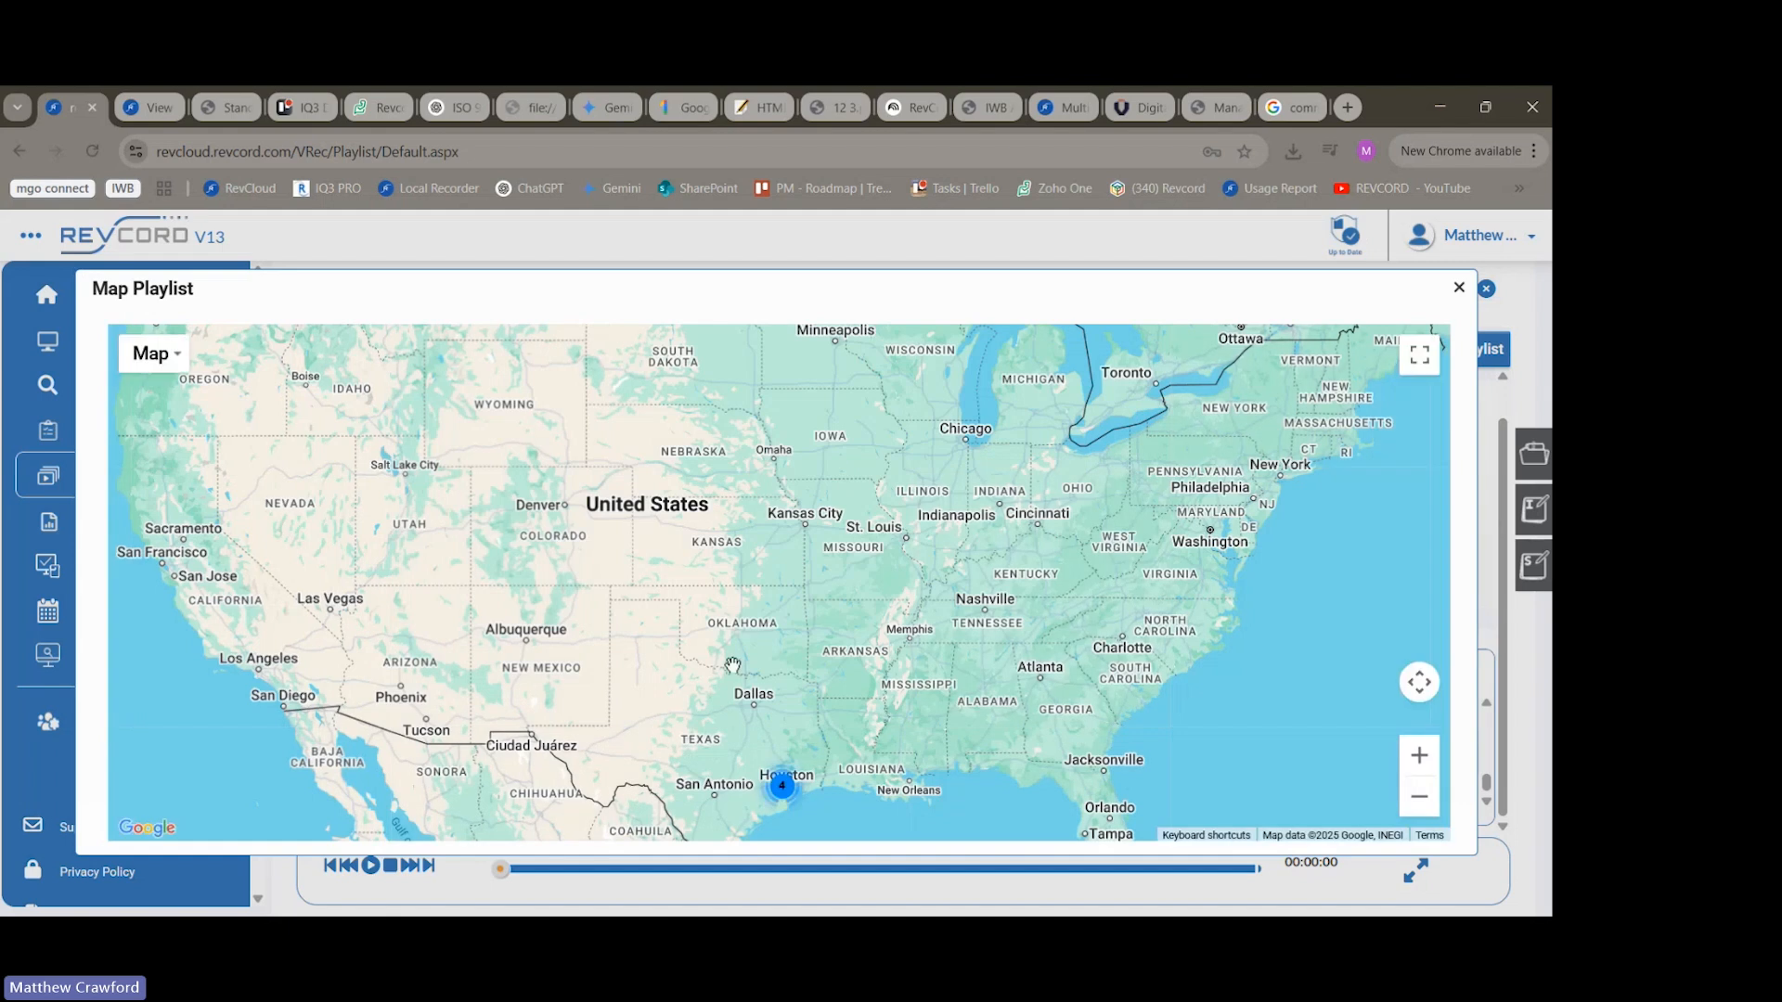
drag(733, 665, 698, 525)
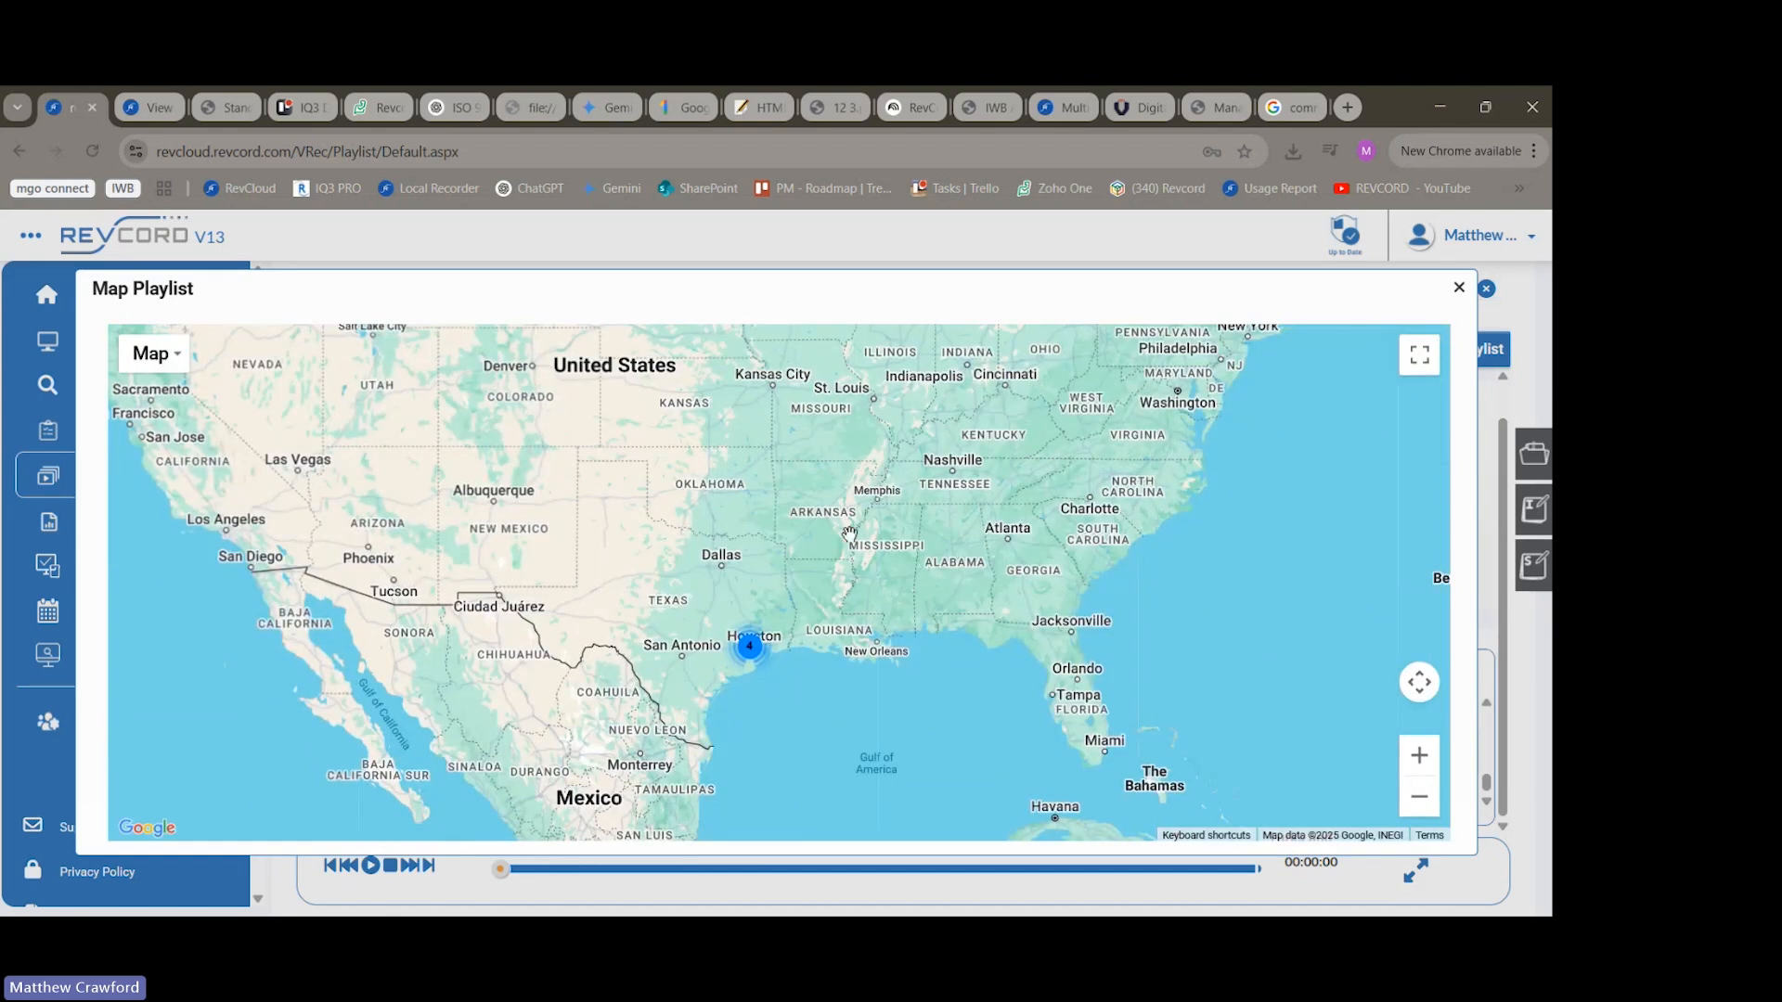
drag(868, 501, 817, 424)
scroll(768, 597, up, 5)
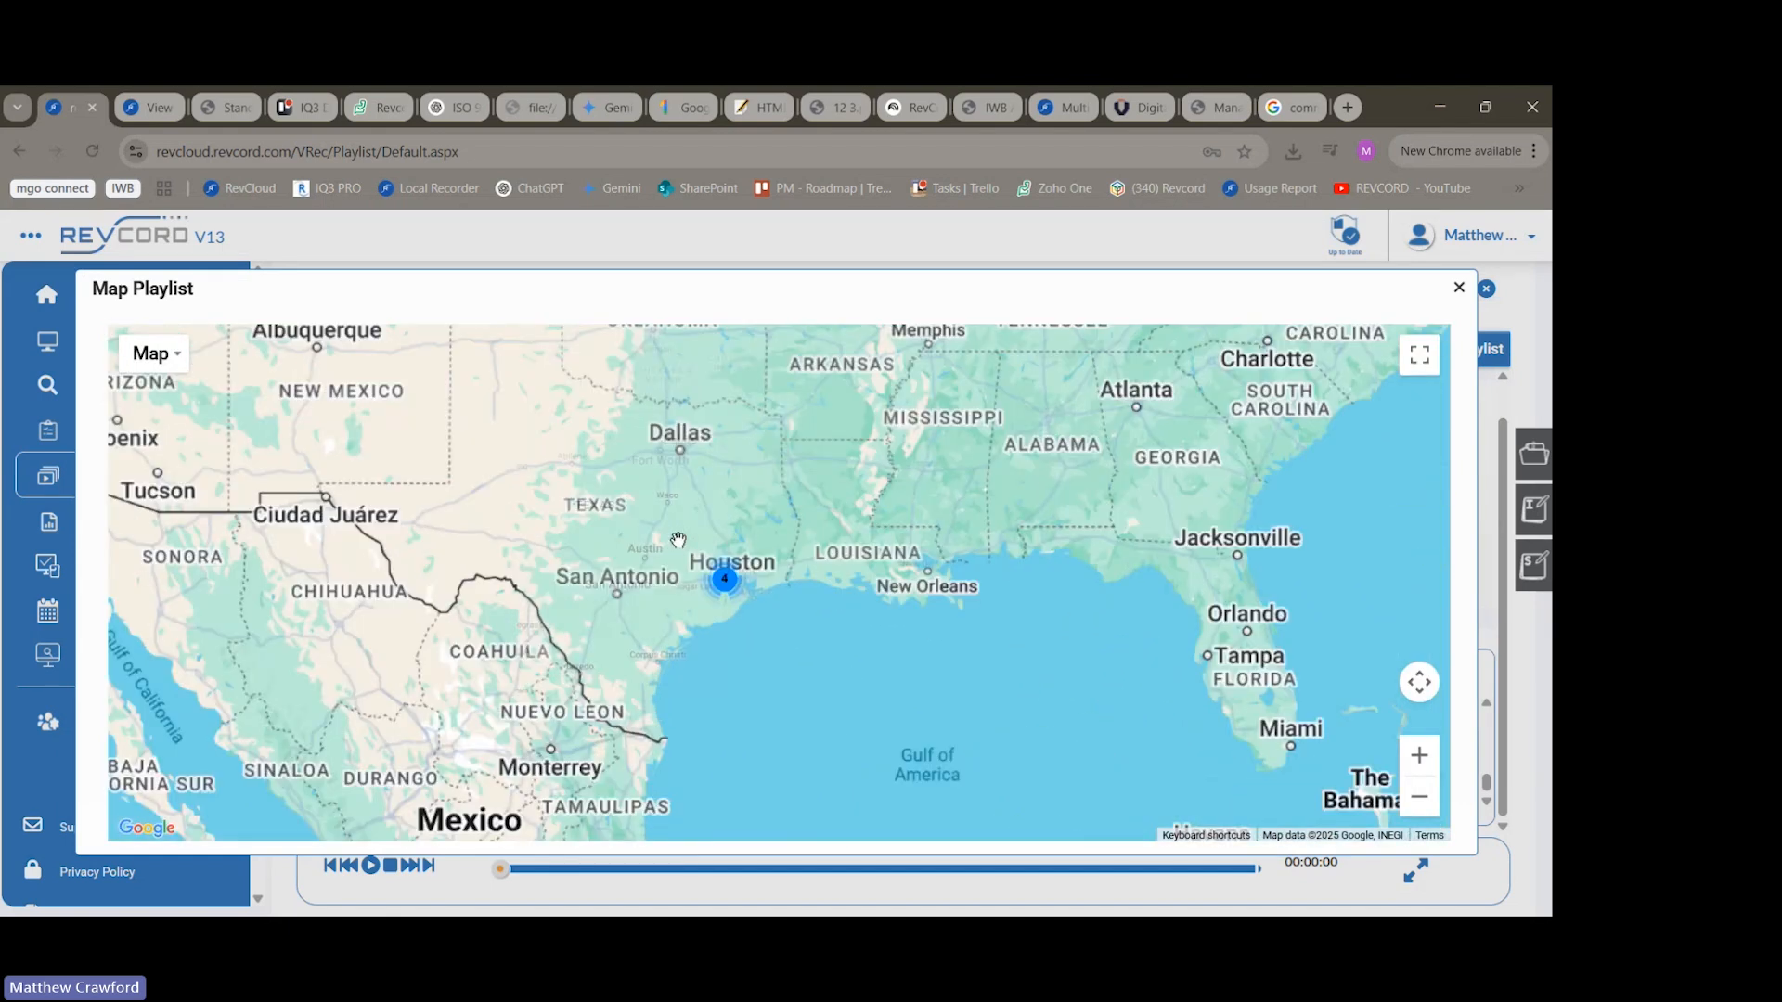
scroll(768, 596, up, 5)
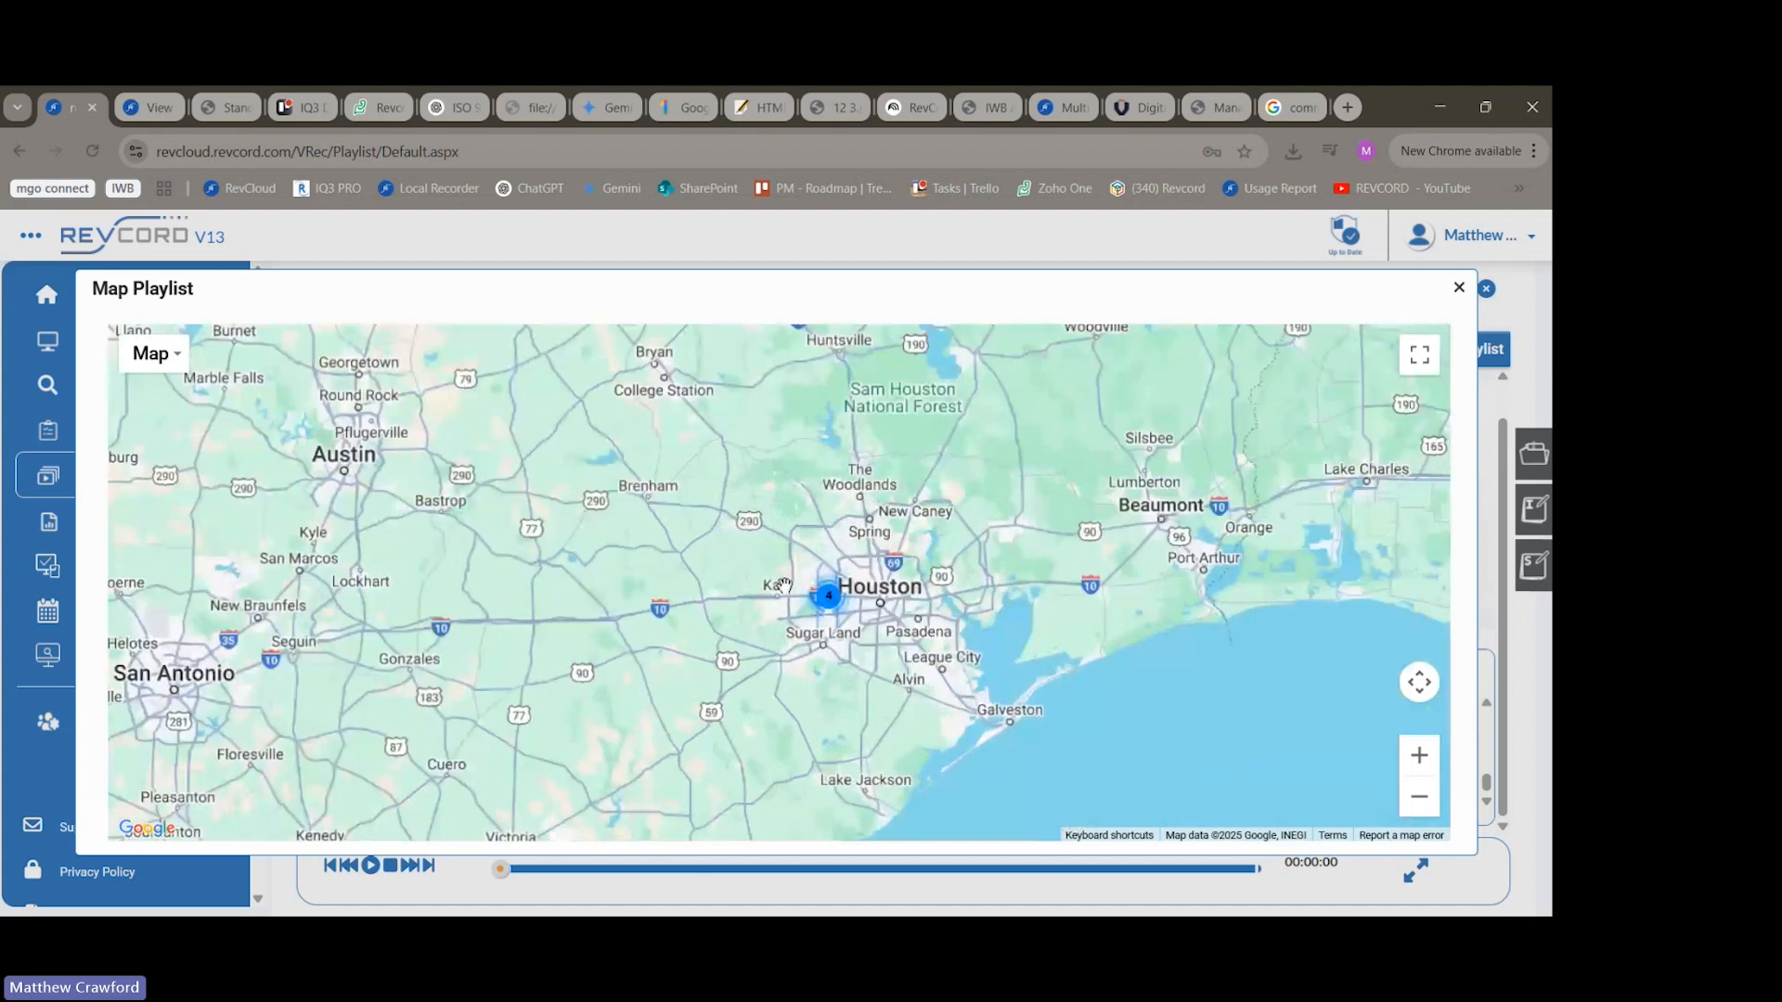
scroll(928, 620, up, 5)
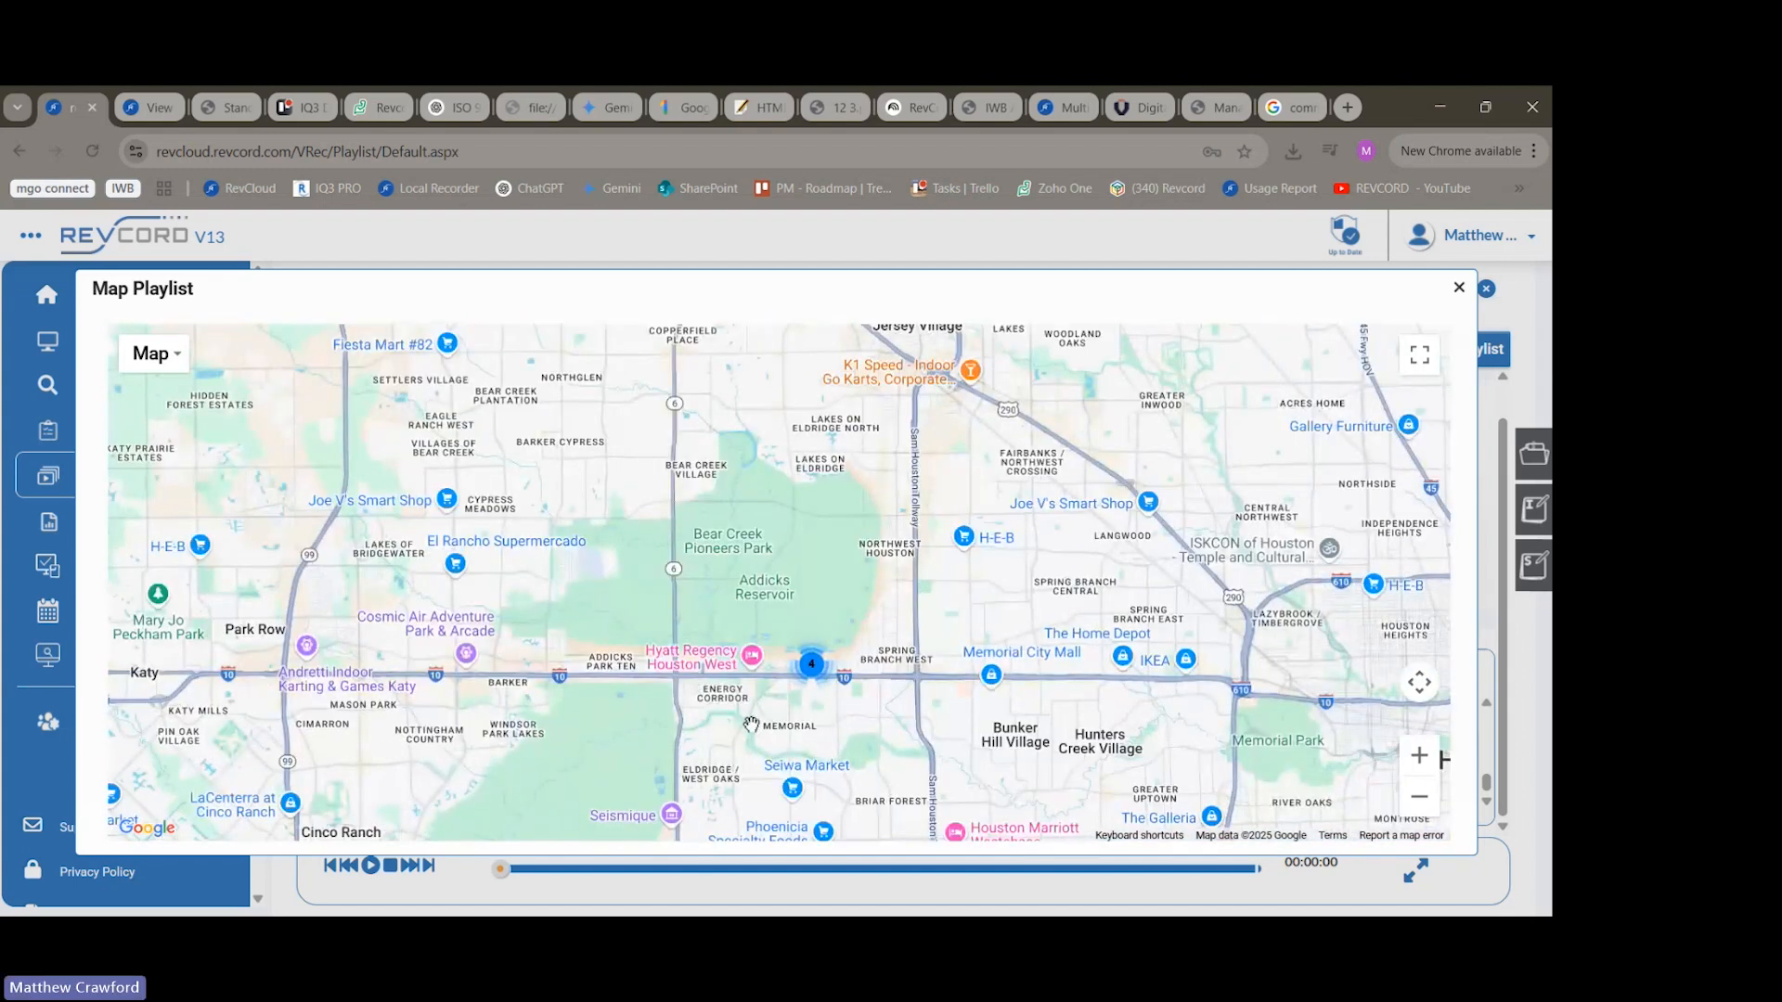
scroll(802, 688, up, 5)
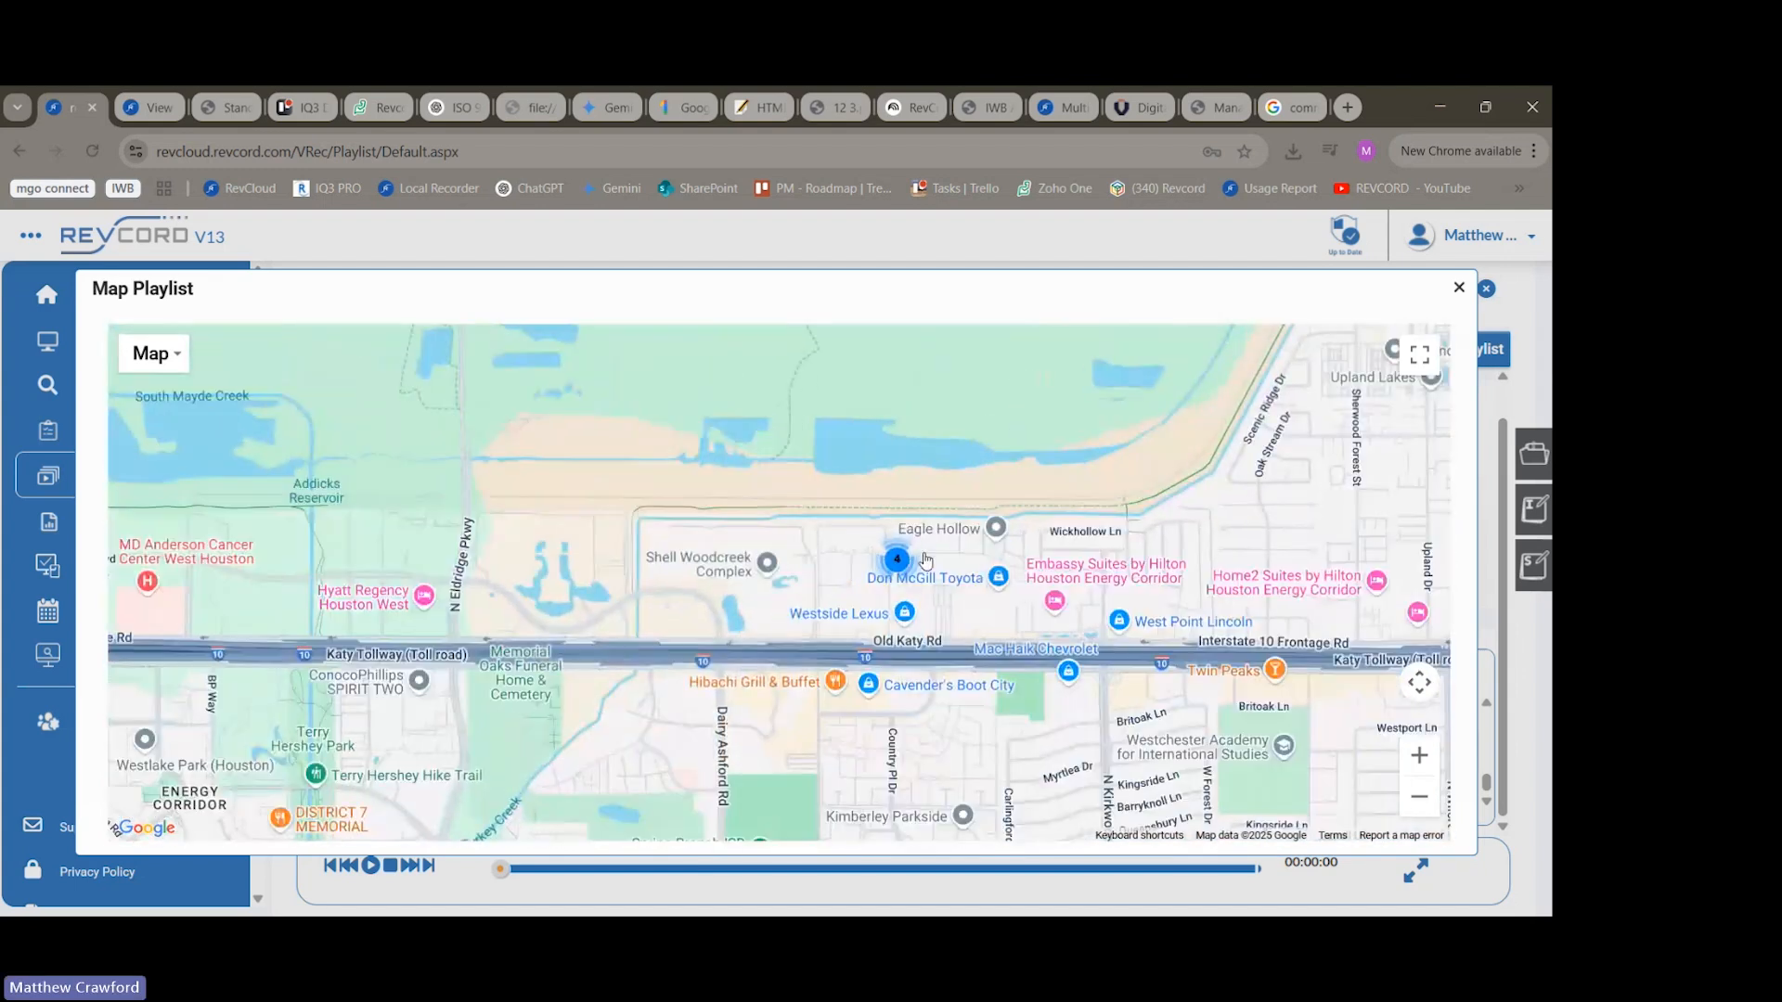
scroll(924, 552, up, 3)
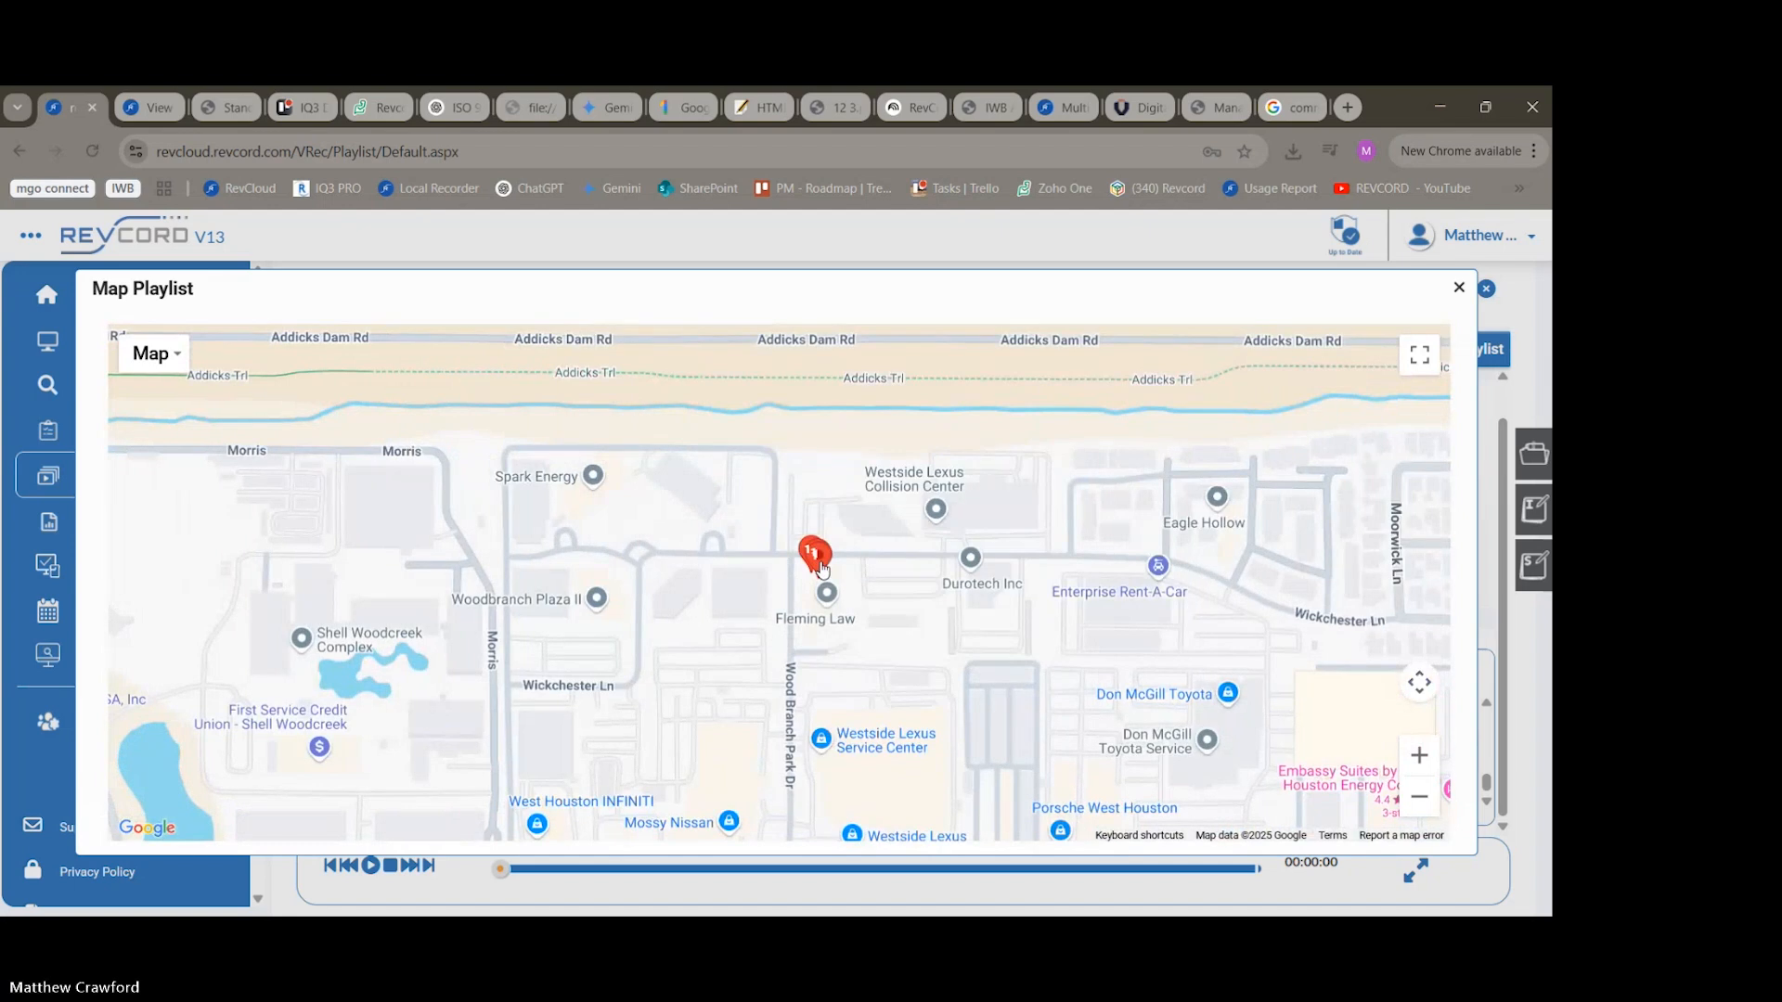
click(813, 553)
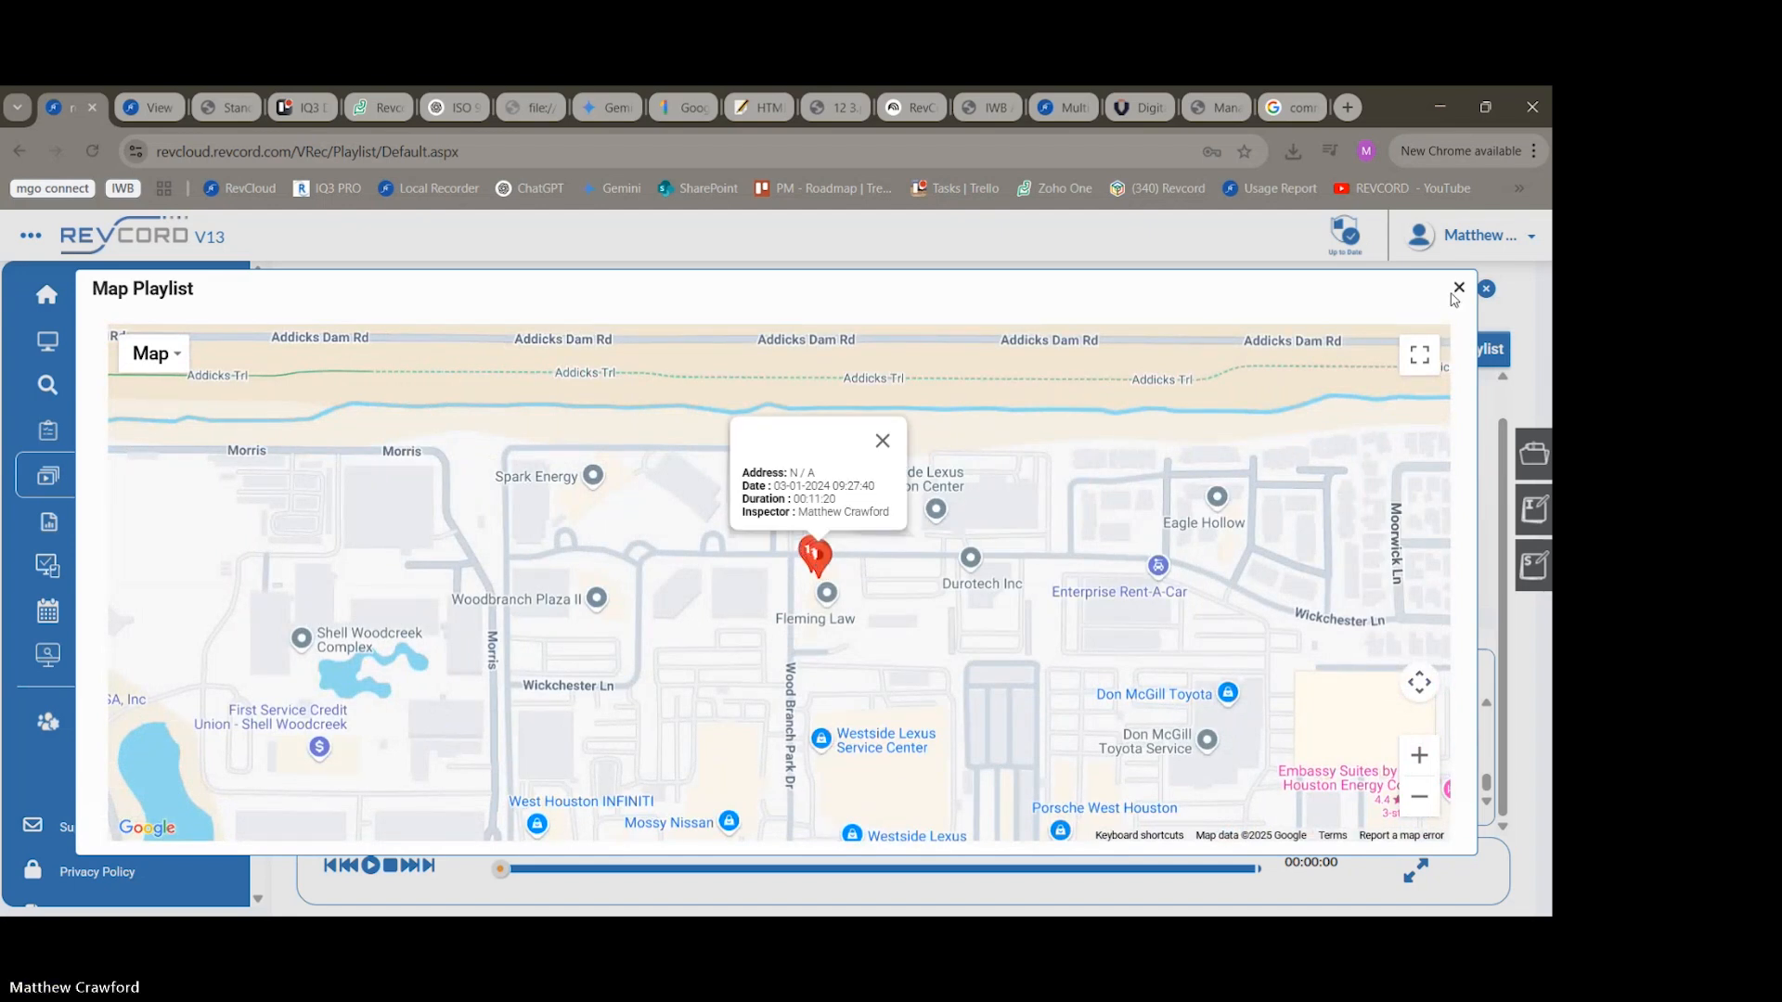
click(1459, 289)
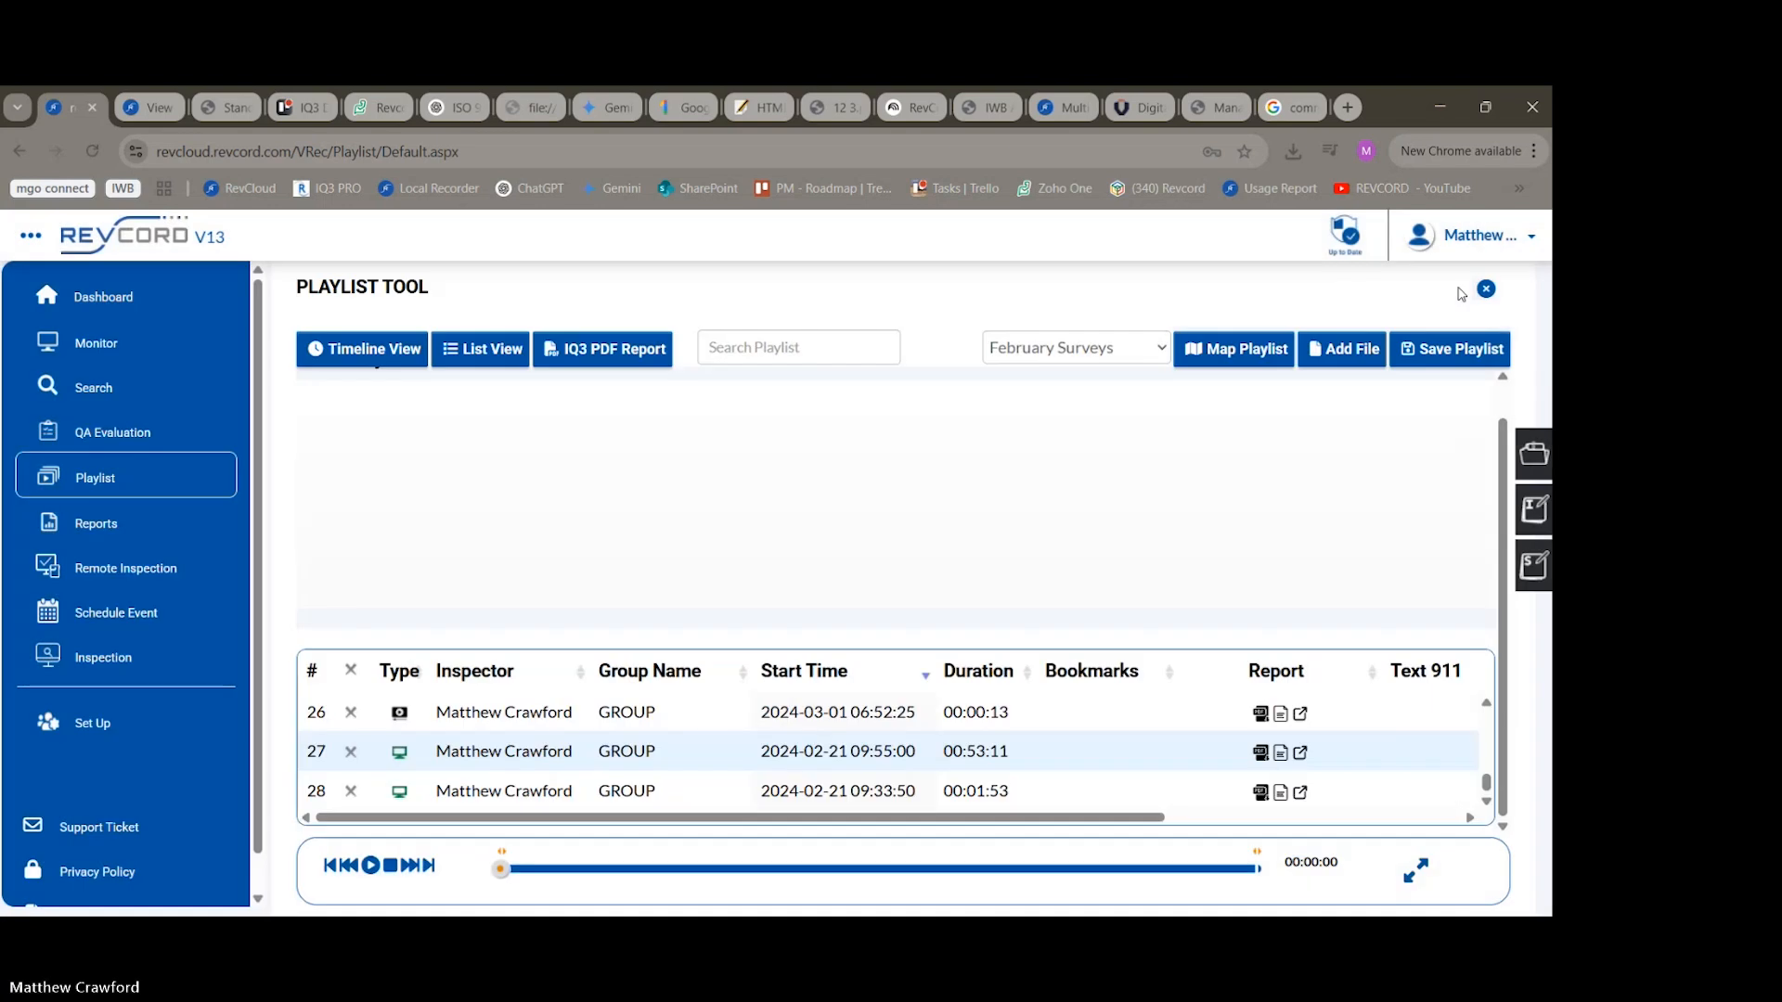
View the reports list and the scheduled IQ3 events, and return to the recorded events search.
click(89, 523)
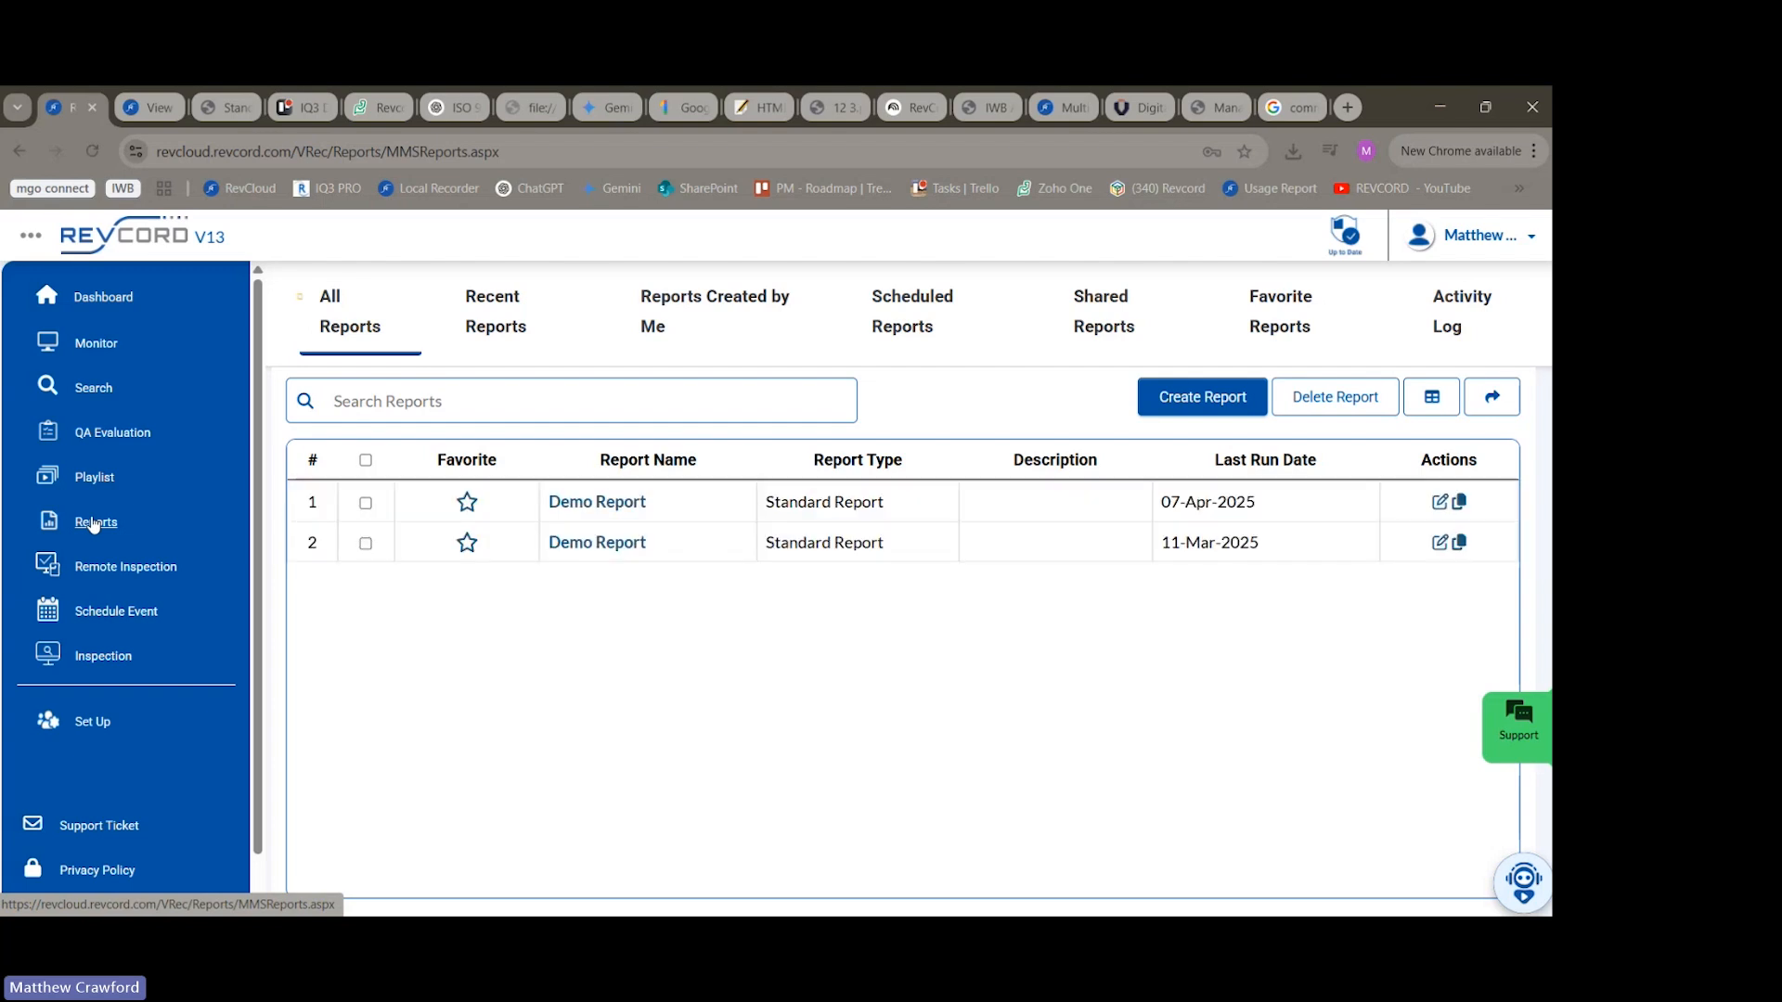
click(107, 623)
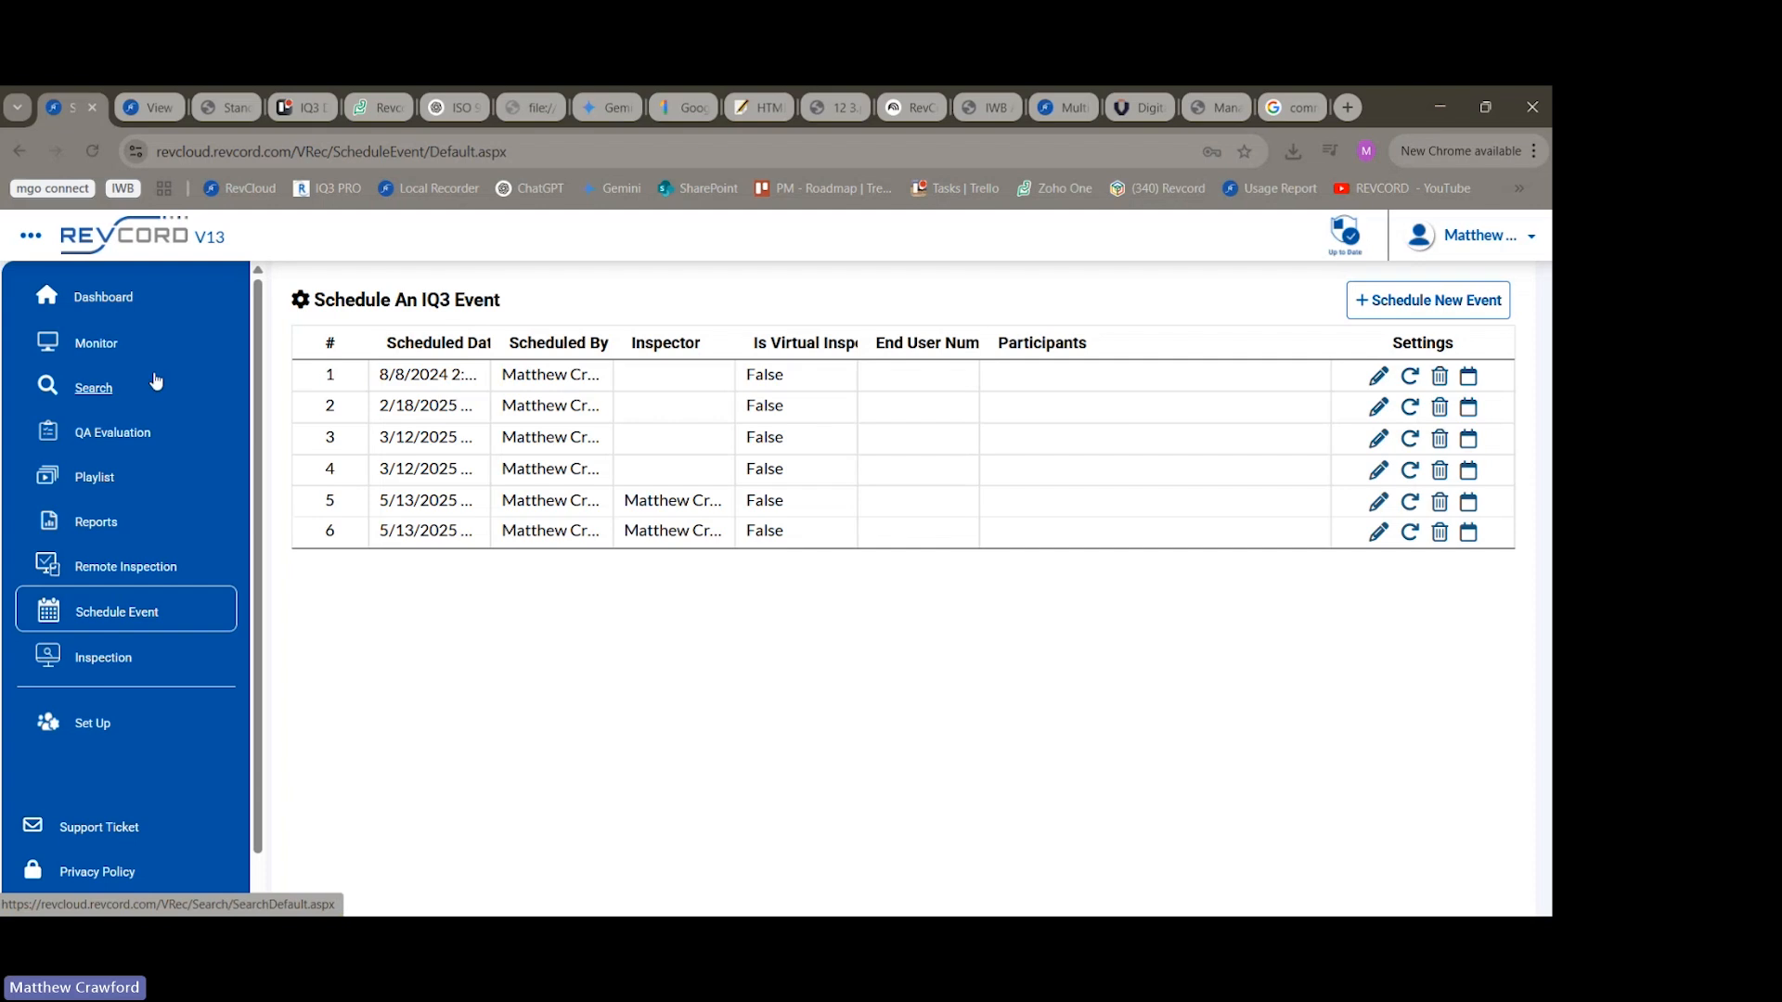
click(97, 389)
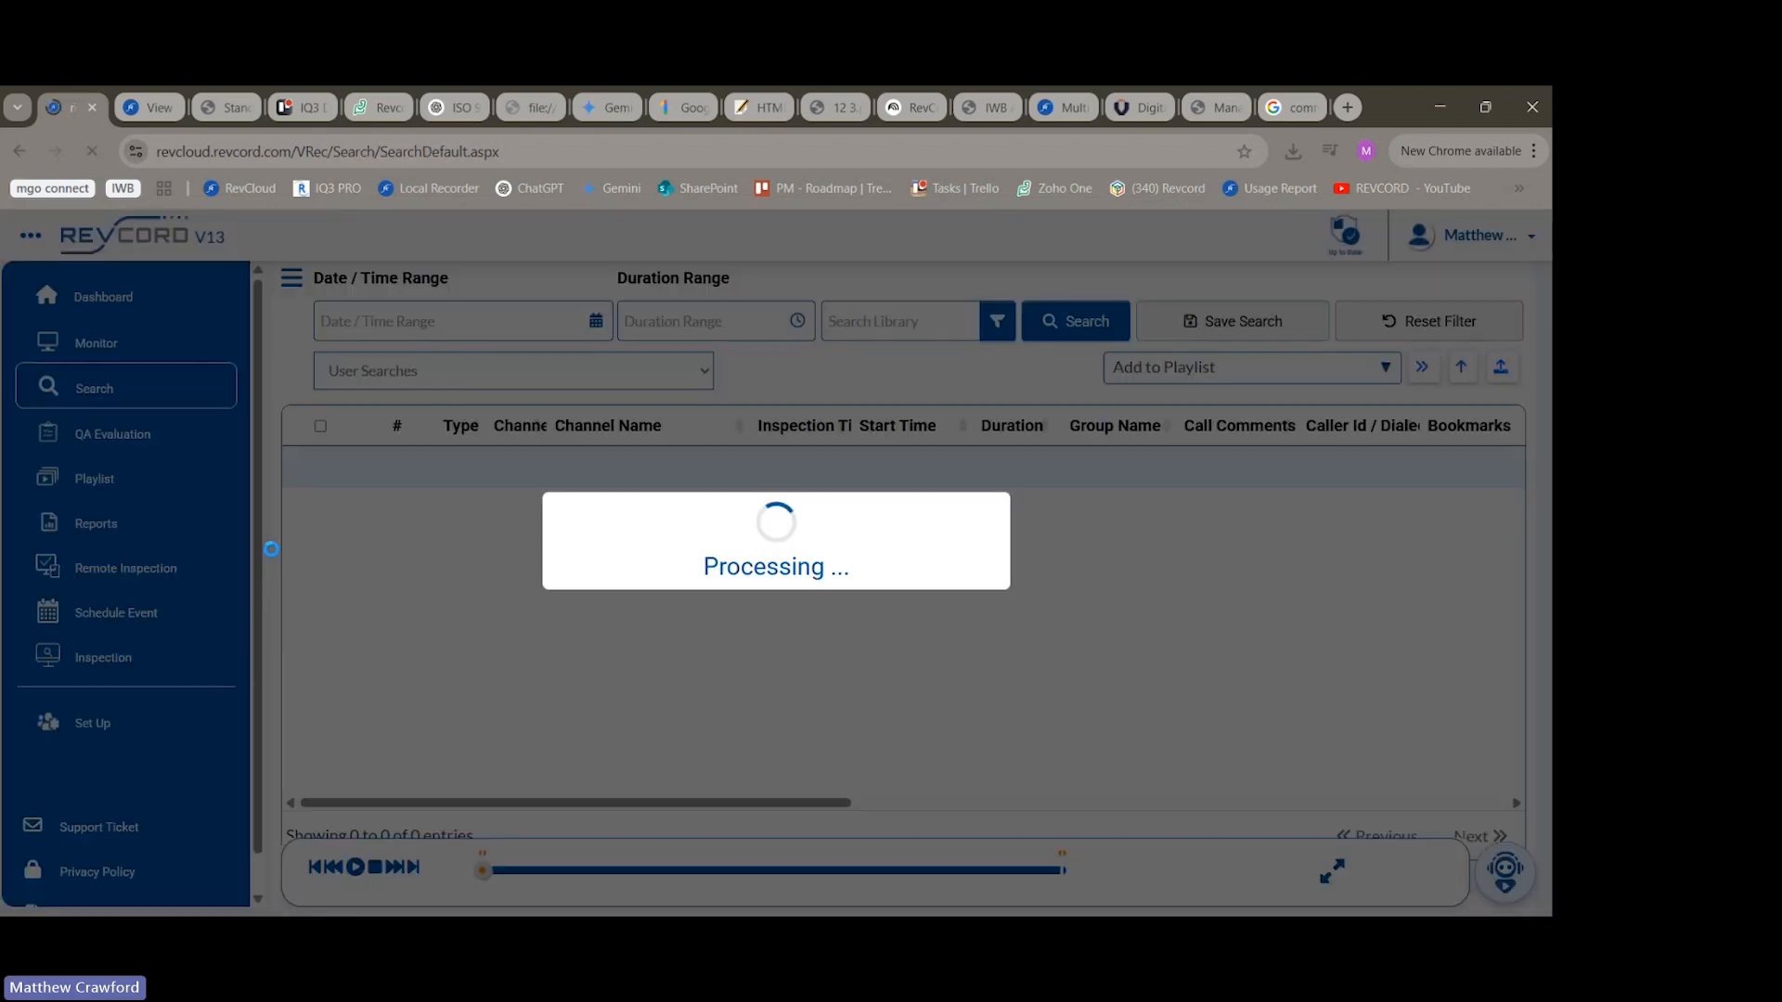